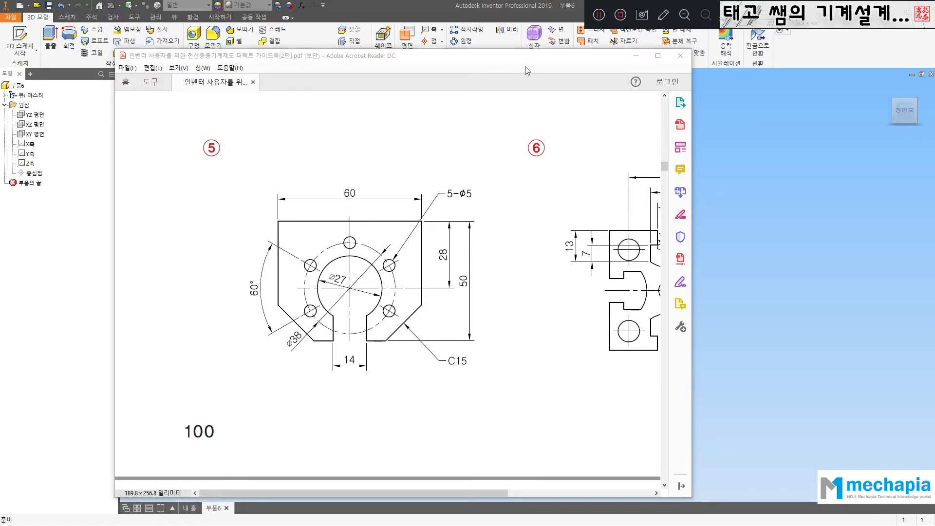
Move the PDF reference drawing out of the way and start a new sketch on the XY plane.
left_click_drag(549, 58, 0, 96)
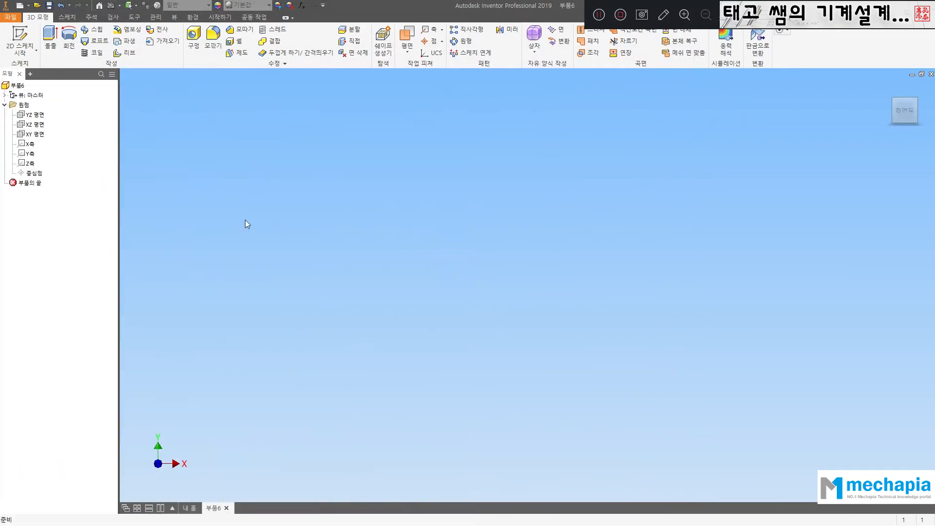
left_click(35, 134)
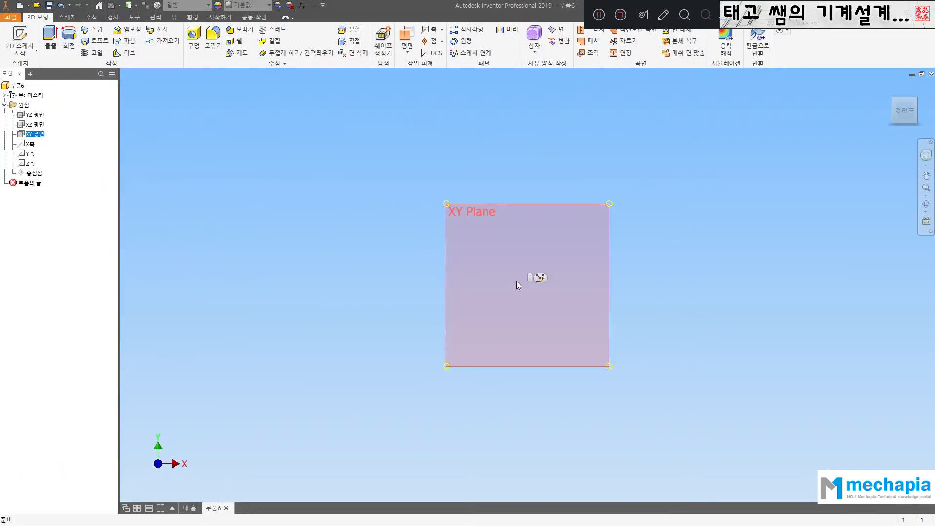
left_click(538, 279)
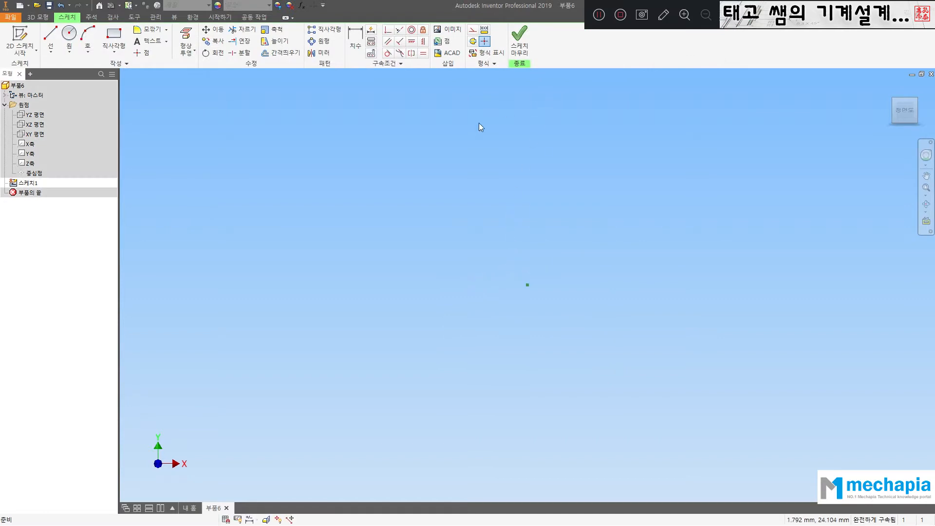
Draw a circle centred on the sketch origin and dimension its diameter at 27 mm.
left_click(69, 39)
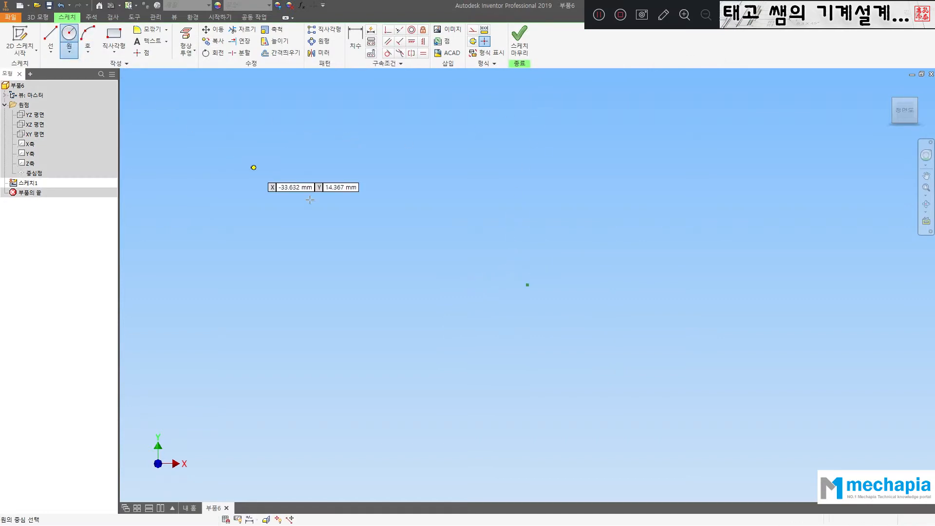
left_click(527, 285)
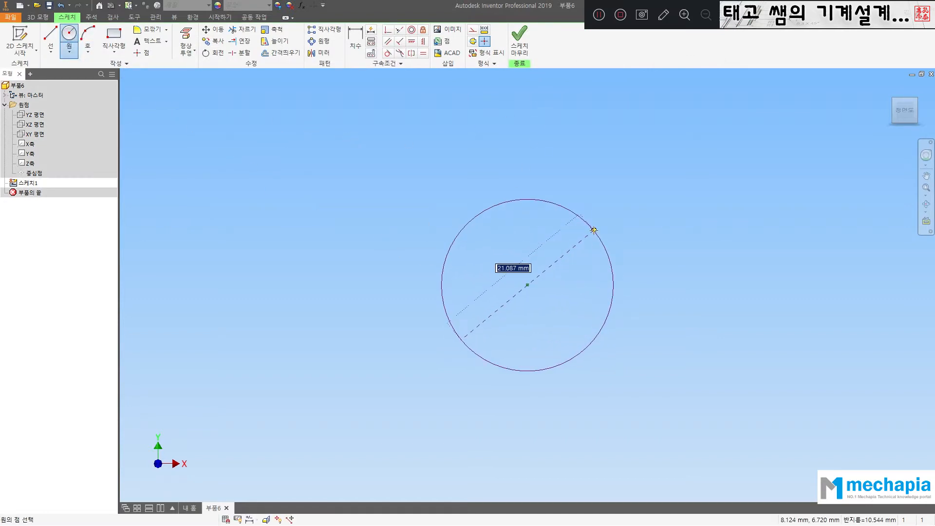
left_click(593, 230)
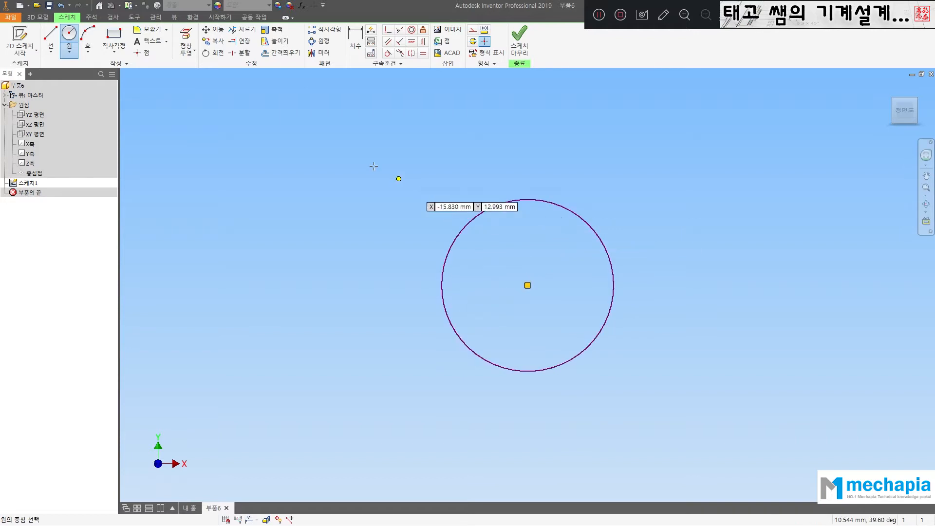
left_click(355, 43)
left_click(477, 215)
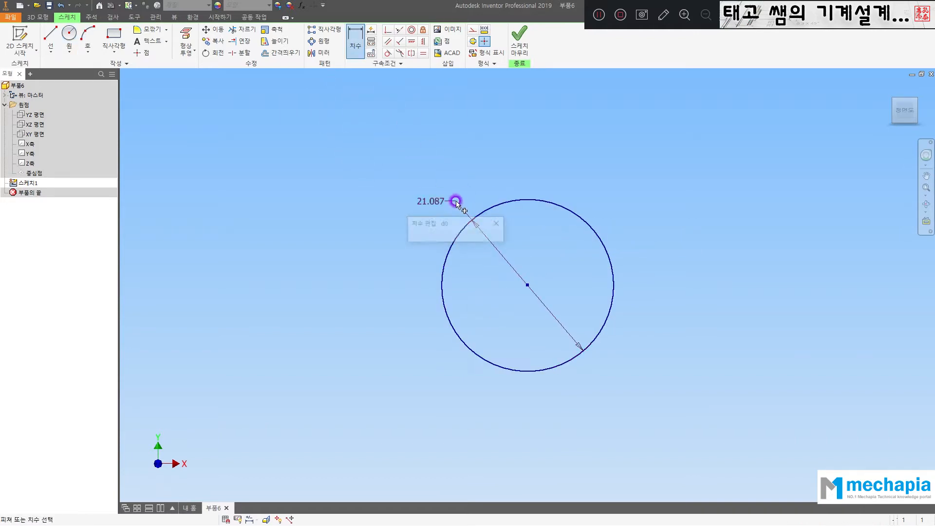
left_click(459, 204)
type("2")
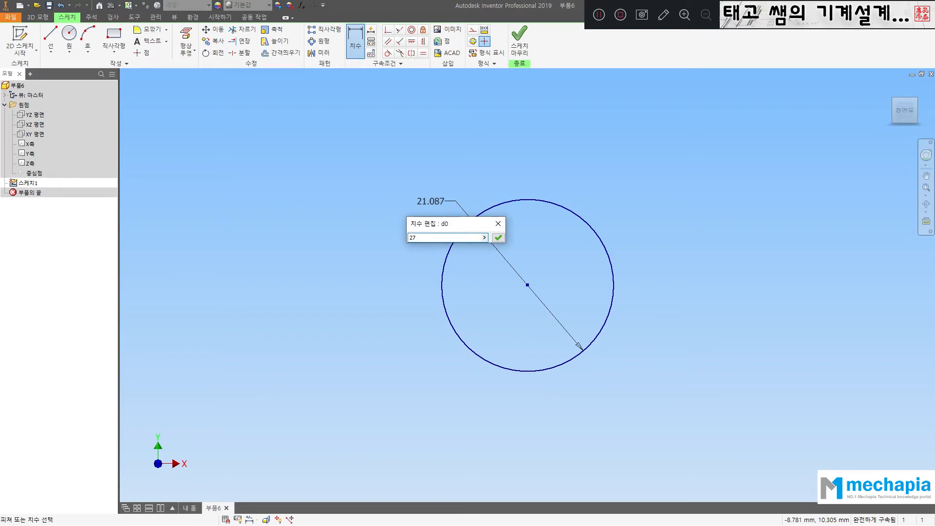
type("7")
key("Return")
Sketch the outline's left half with lines from the circle's lower left: down, left, diagonally outward, and vertically up about 46 mm.
scroll(519, 227, "up", 3)
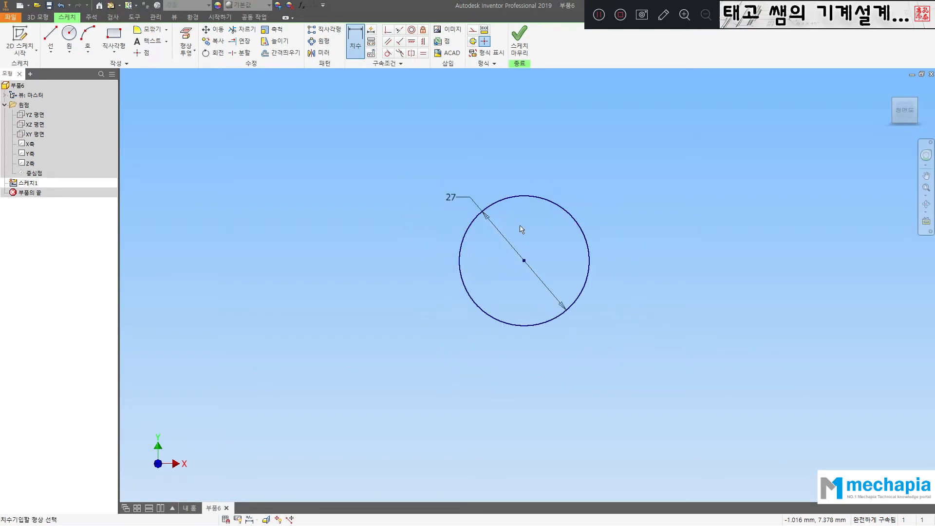
middle_click_drag(519, 230, 470, 251)
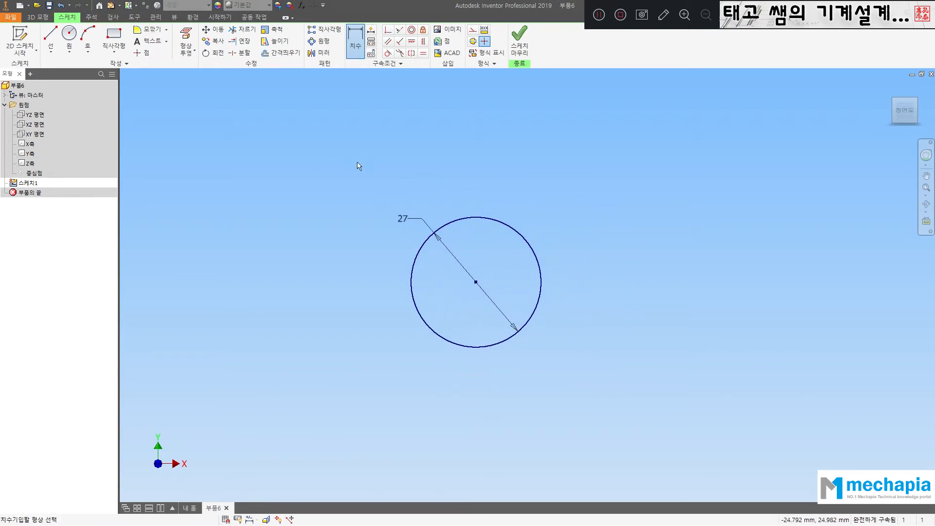
left_click(57, 32)
left_click(57, 32)
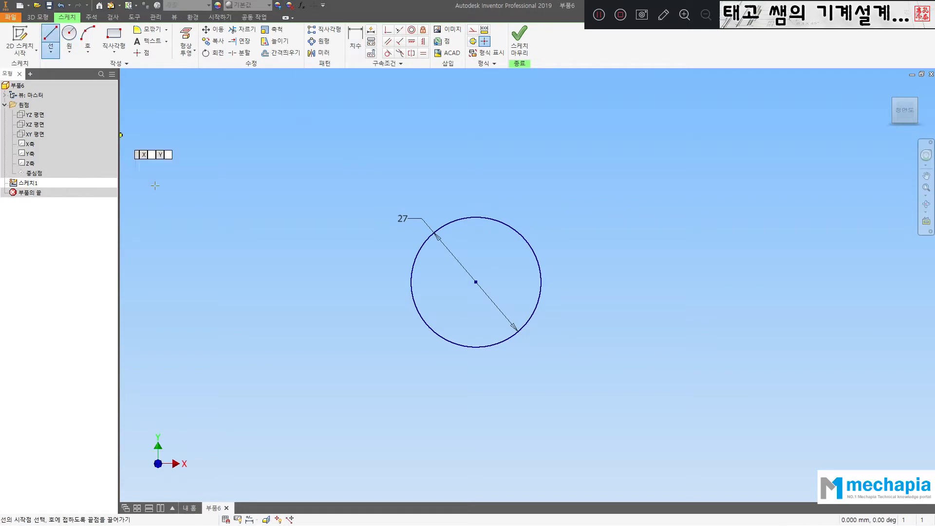
left_click(456, 344)
left_click(456, 389)
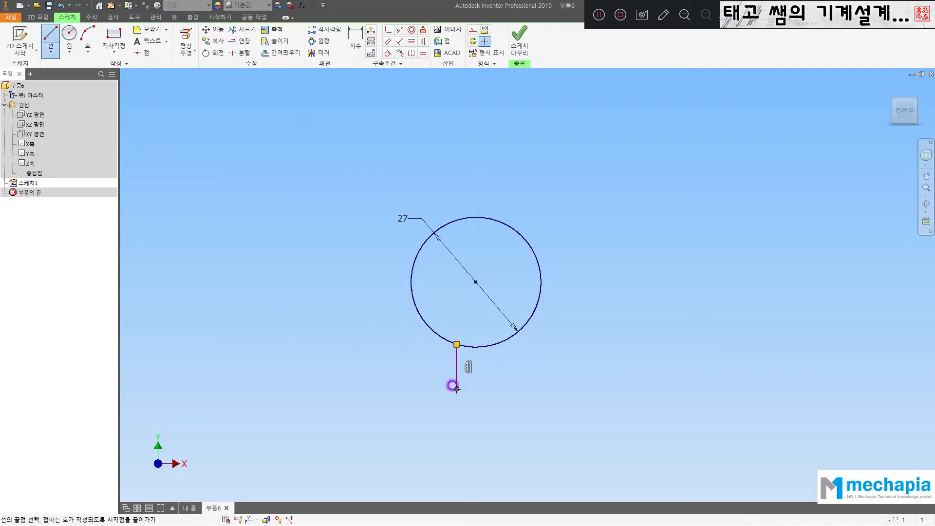
left_click(413, 389)
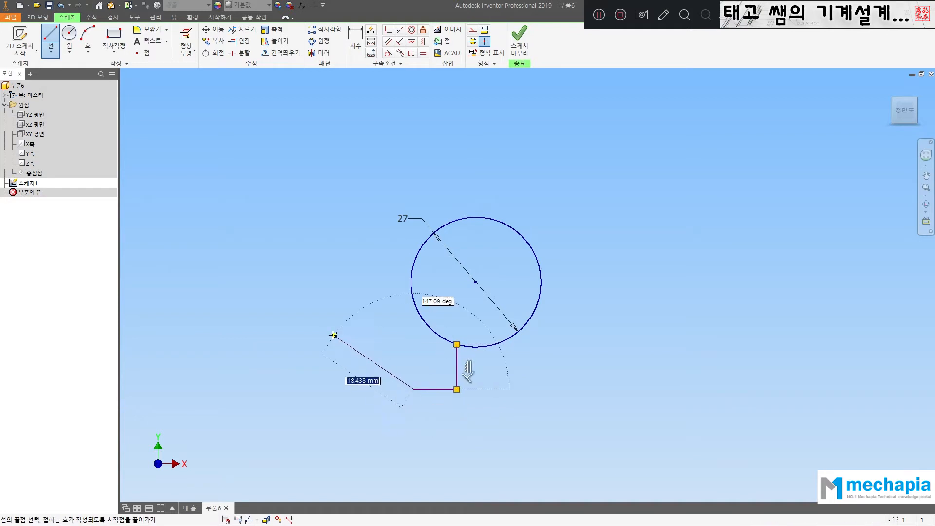
left_click(331, 333)
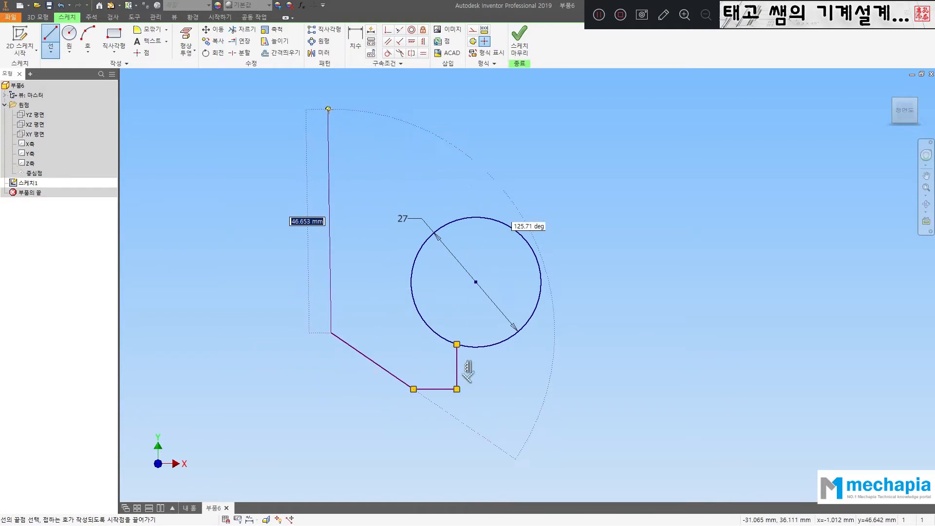
left_click(331, 111)
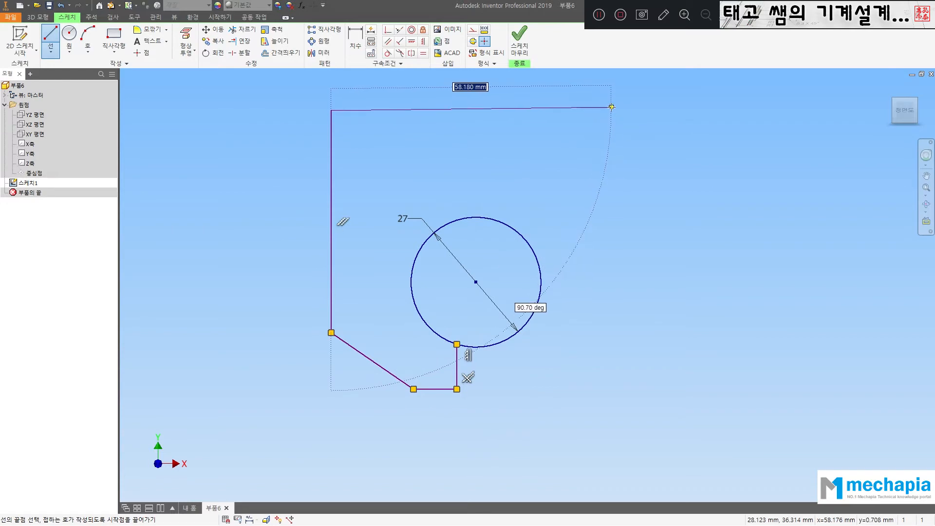
Continue the outline with a top edge about 58 mm long, the right side, a diagonal corner, a bottom edge and a vertical line ending on the circle.
left_click(613, 110)
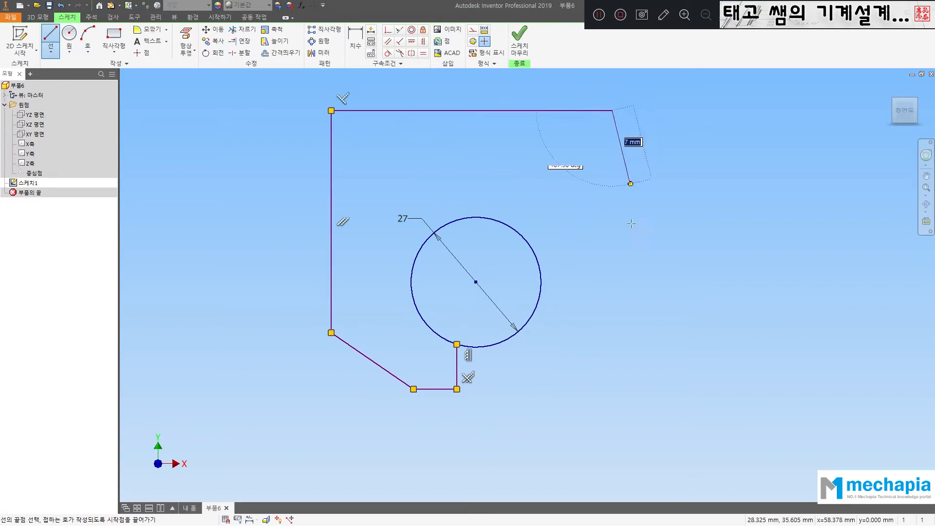
left_click(612, 307)
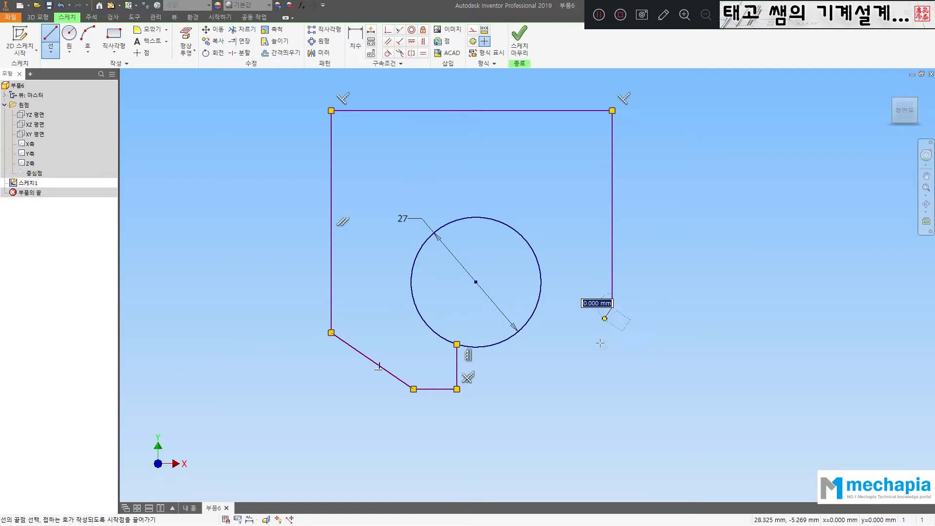
left_click(561, 388)
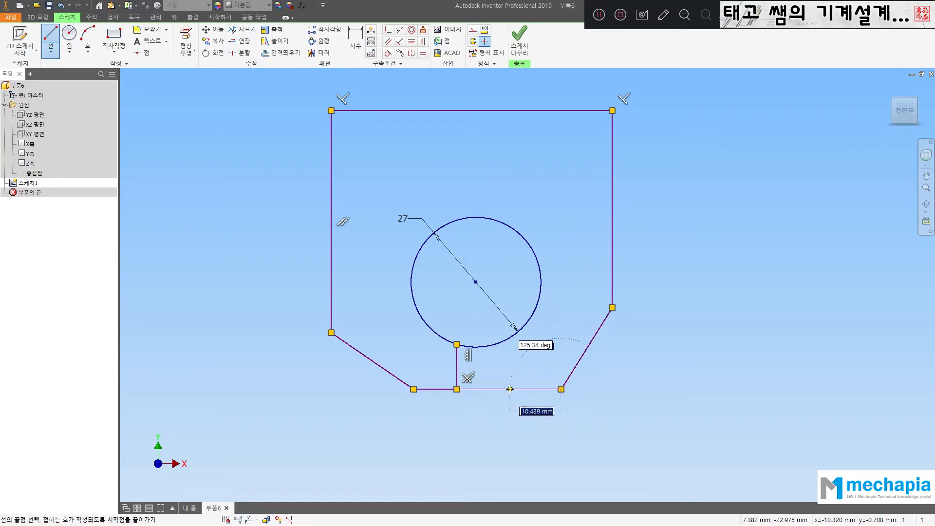
left_click(504, 389)
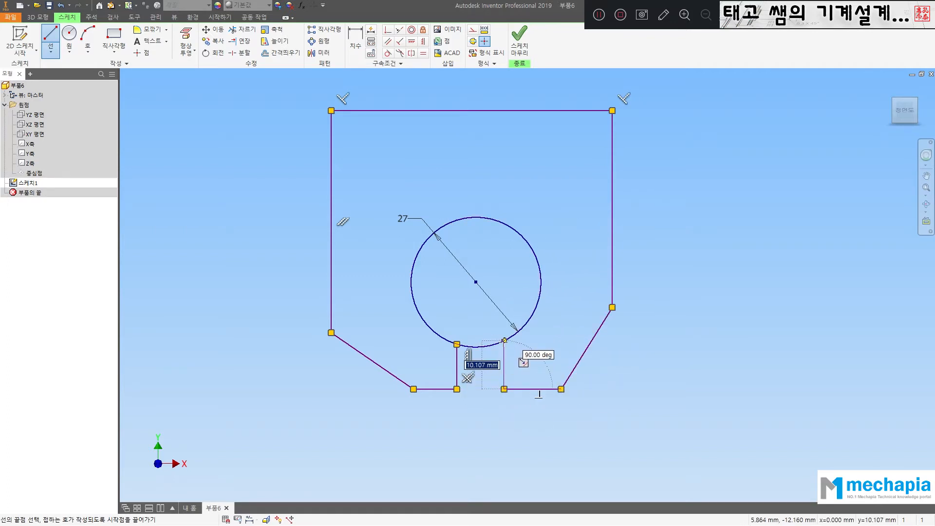
scroll(507, 361, "down", 5)
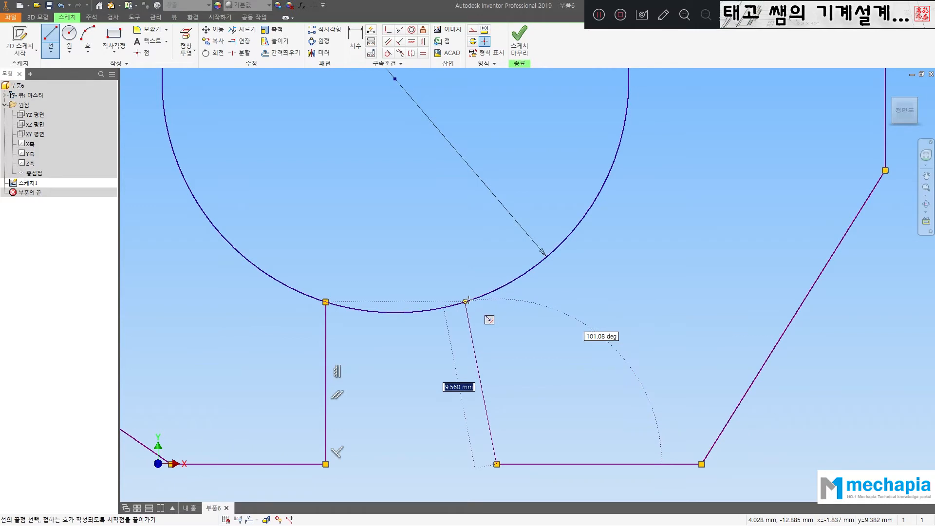
double_click(496, 289)
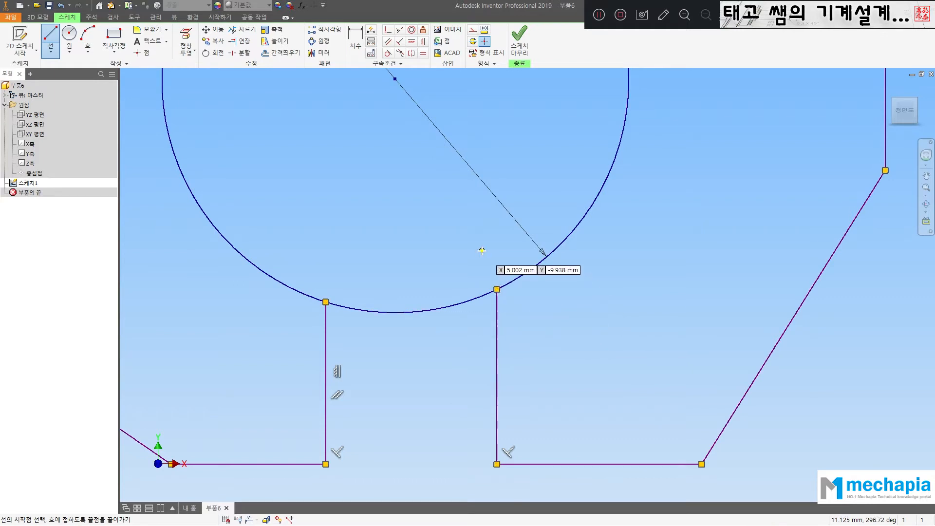
Dimension the outline's top edge at 60 mm.
scroll(482, 250, "up", 5)
middle_click_drag(462, 234, 433, 343)
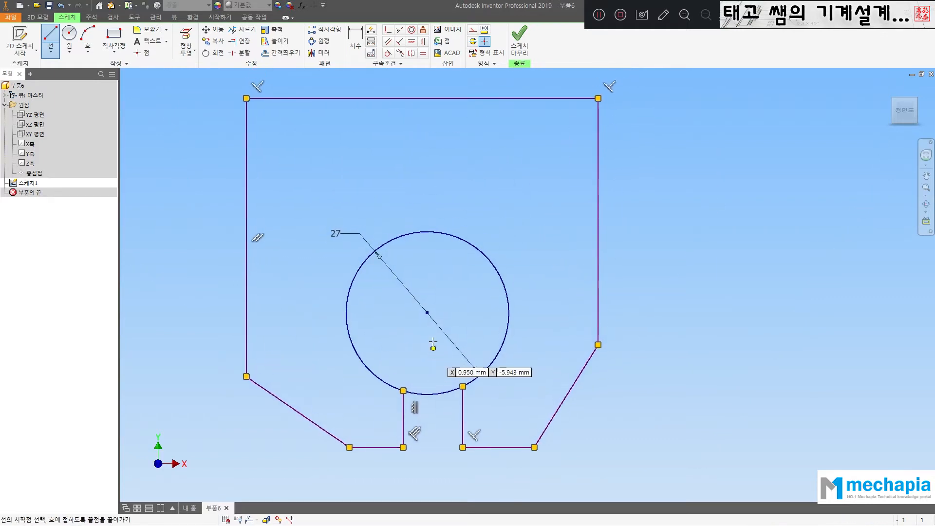
left_click(354, 41)
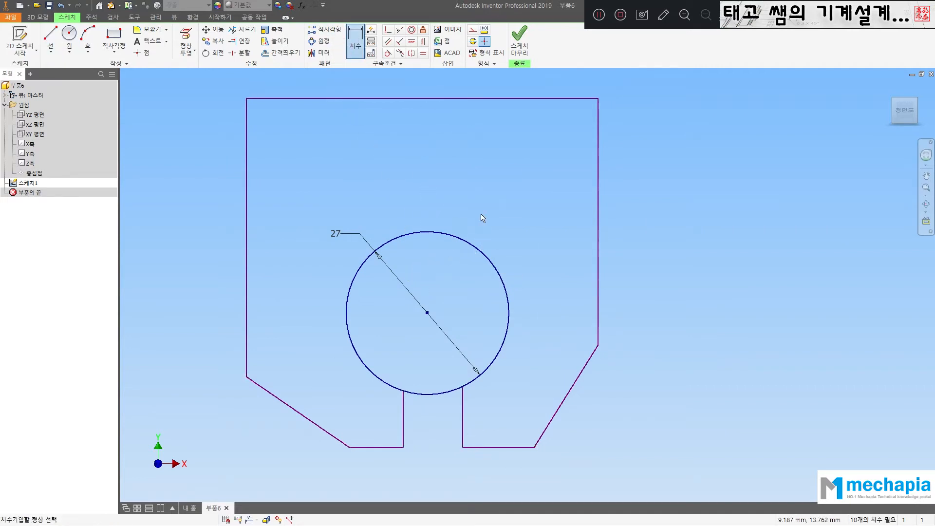
left_click(448, 99)
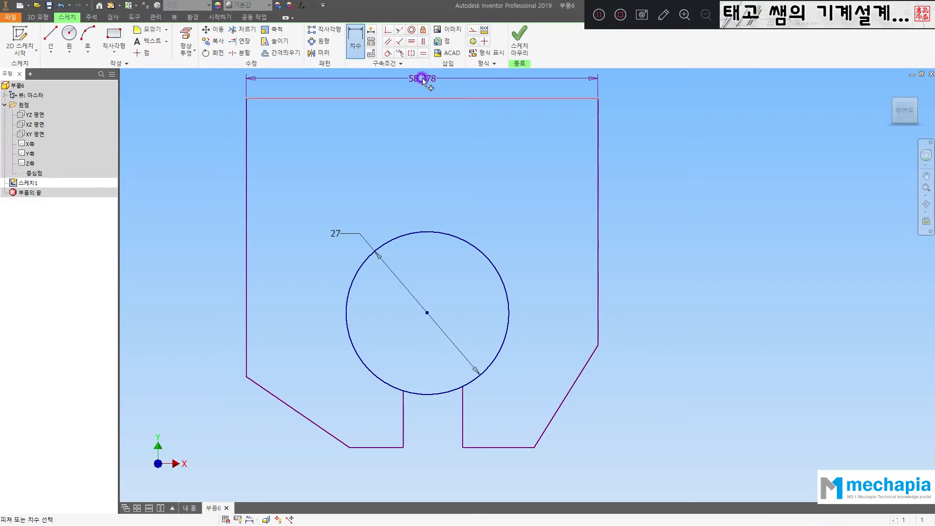
left_click(417, 79)
type("60")
key("Return")
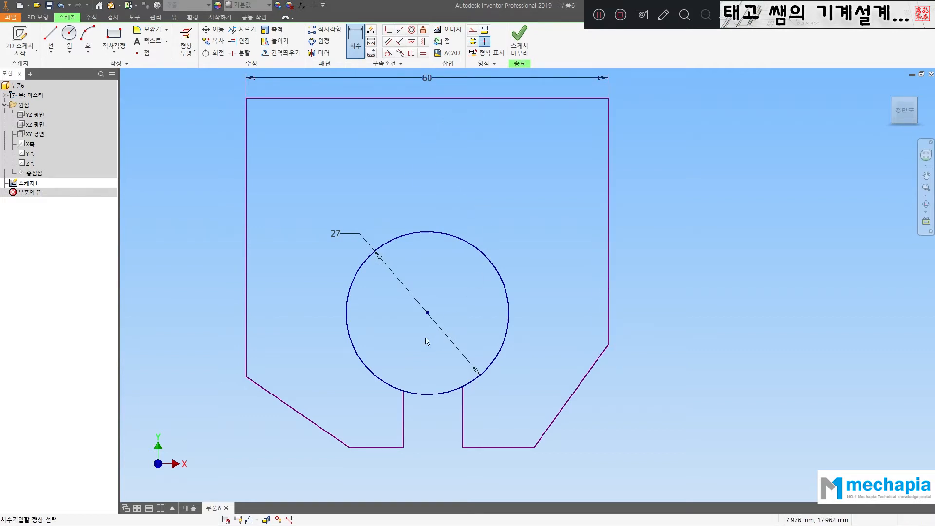
Dimension the vertical distance from the top edge to the circle's centre at 28 mm.
left_click(486, 98)
left_click(711, 241)
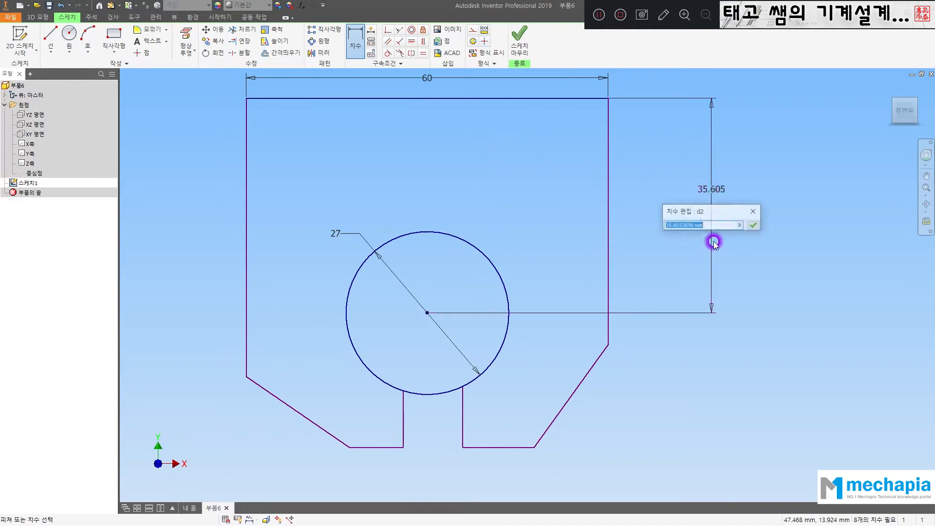
type("28")
key("Return")
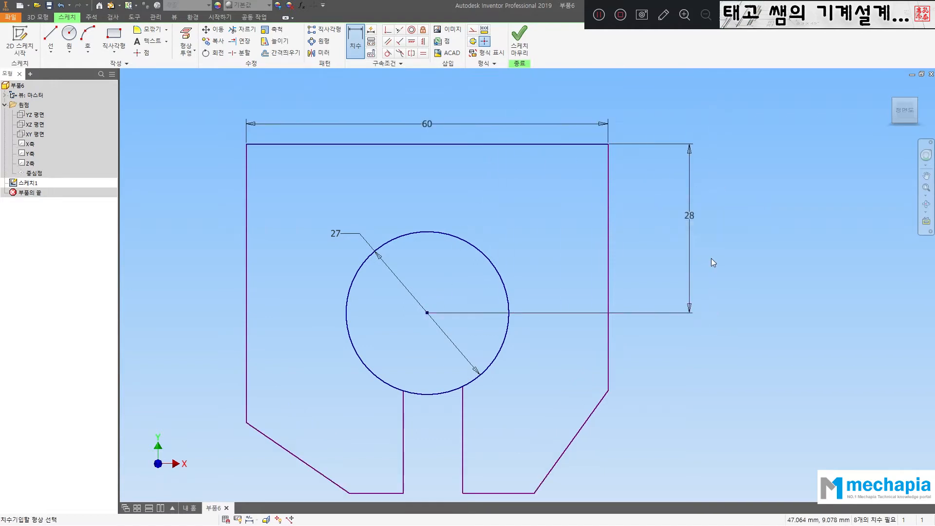
Dimension the outline's overall height from the top edge to the bottom edge at 50 mm.
scroll(541, 252, "down", 3)
middle_click_drag(539, 253, 508, 224)
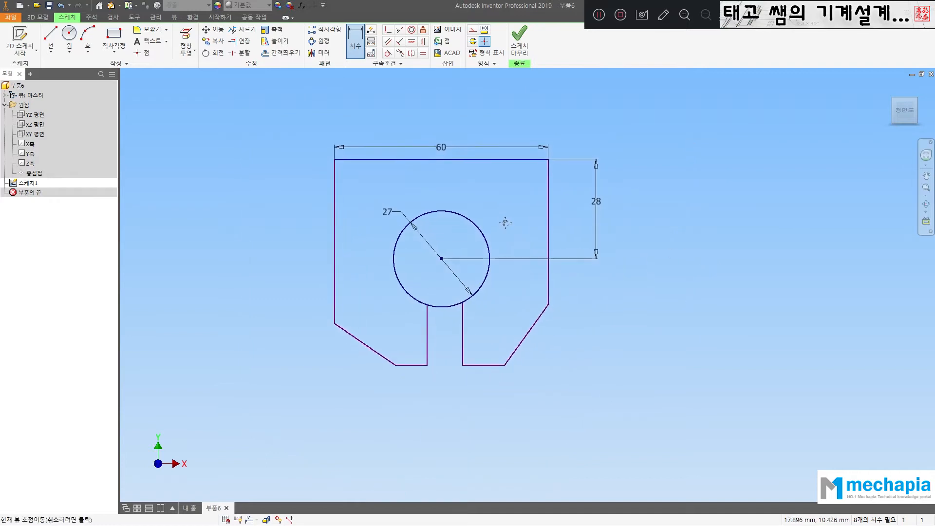
left_click(498, 159)
left_click(486, 365)
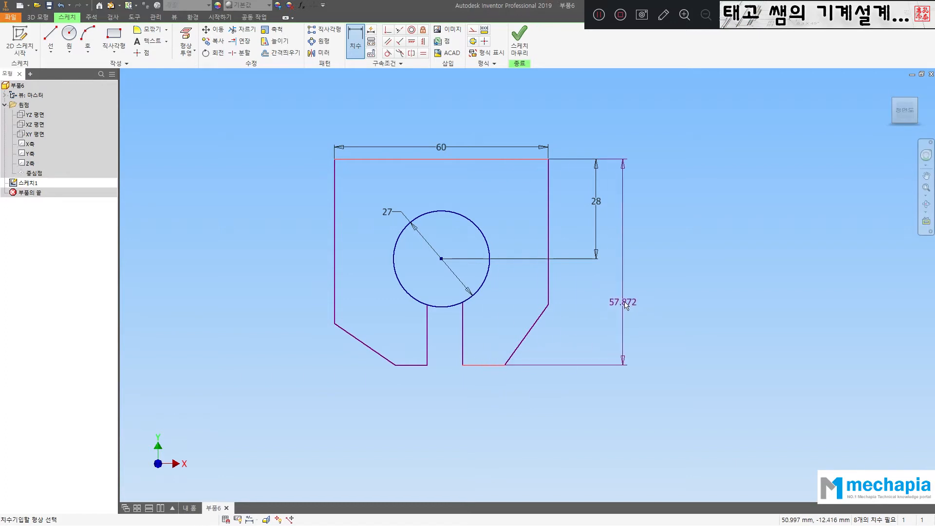
left_click(617, 363)
type("50")
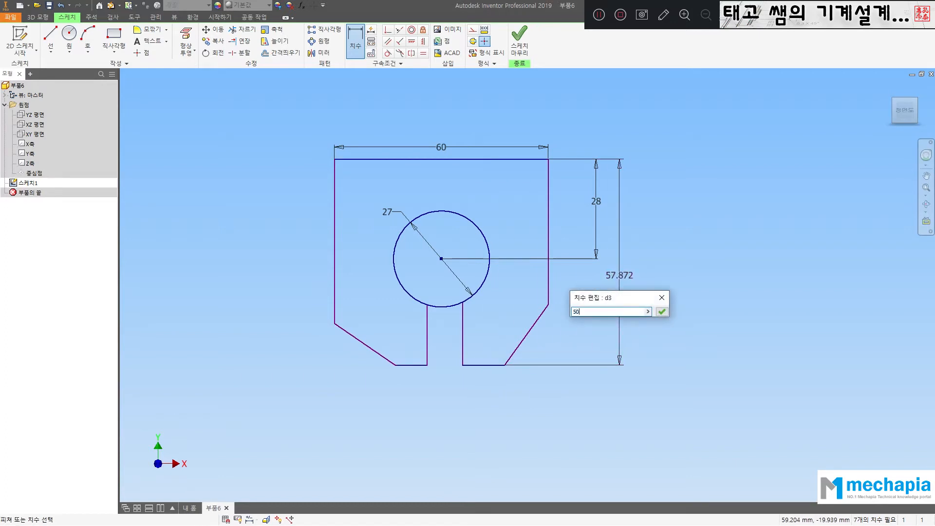
key("Return")
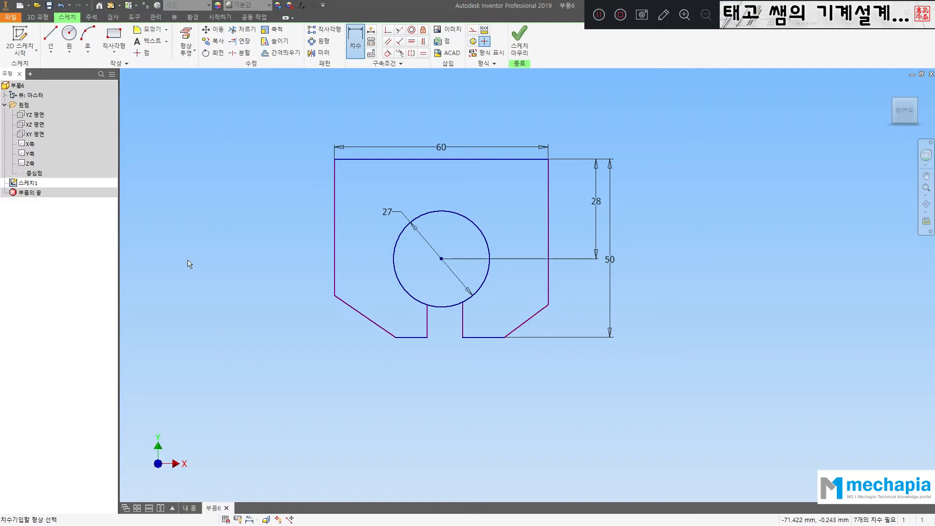
Check the slot width in the PDF reference drawing and dimension the distance between the slot's two vertical lines at 14 mm.
left_click_drag(0, 57, 345, 57)
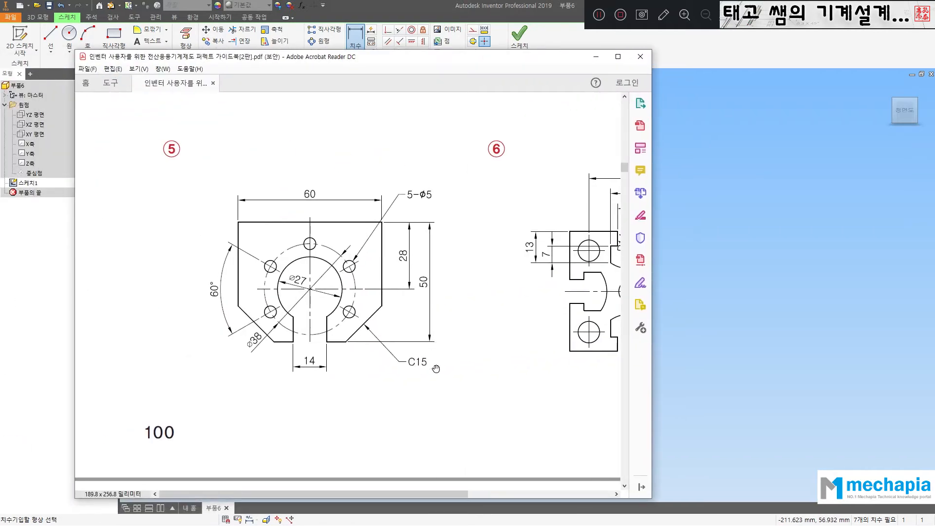
left_click_drag(445, 57, 0, 57)
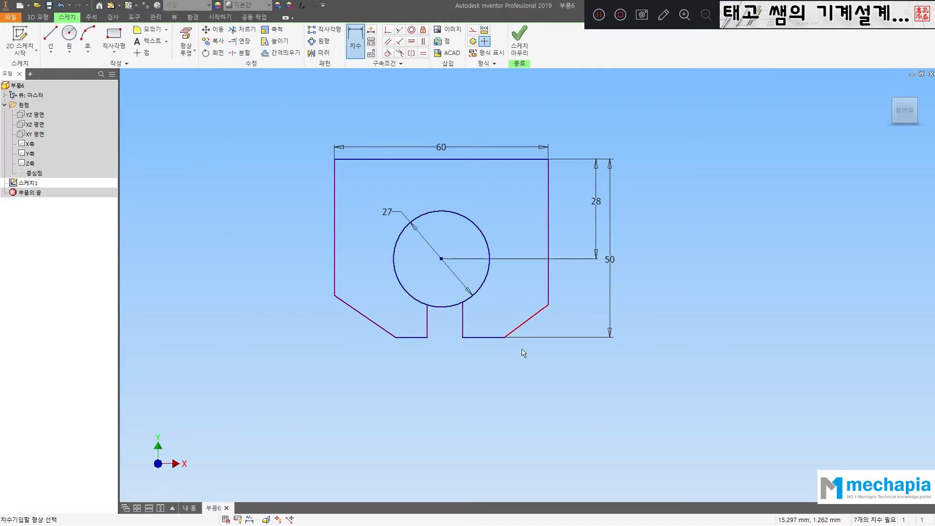
left_click(428, 322)
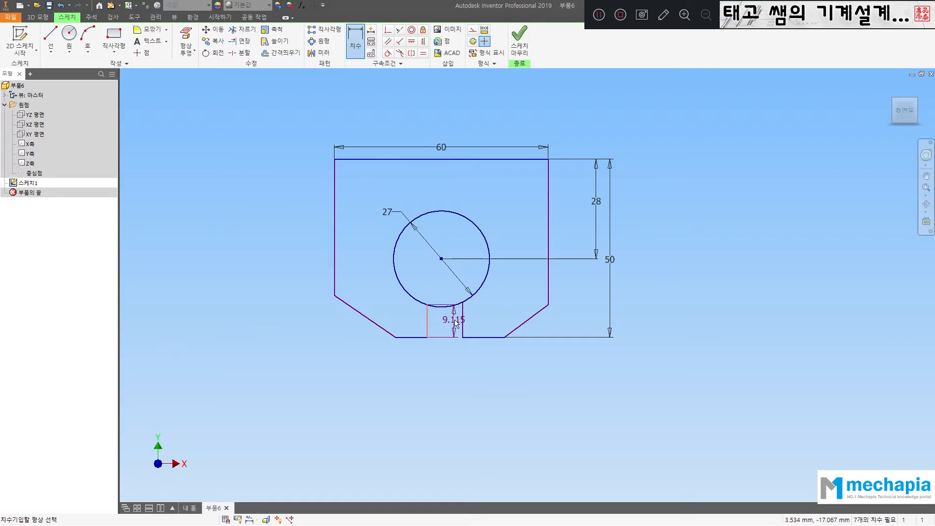
left_click(462, 321)
left_click(448, 371)
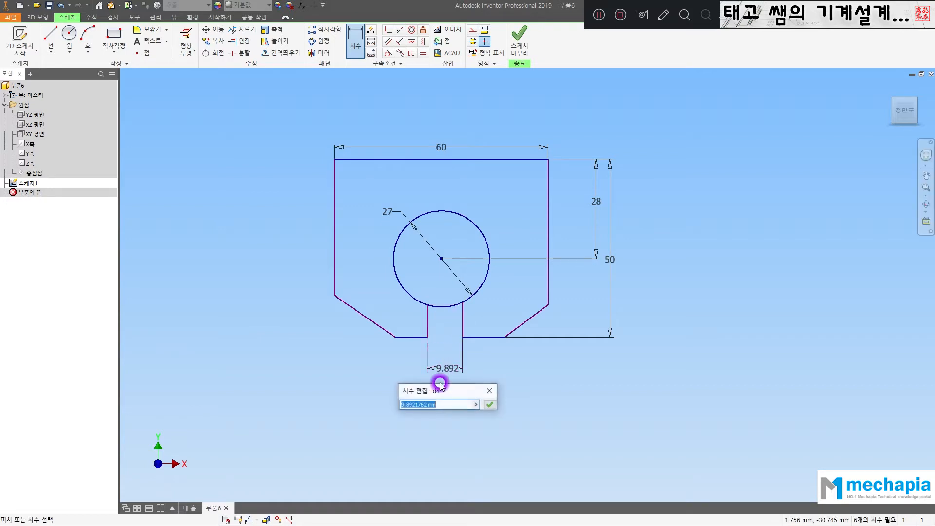
type("14")
key("Return")
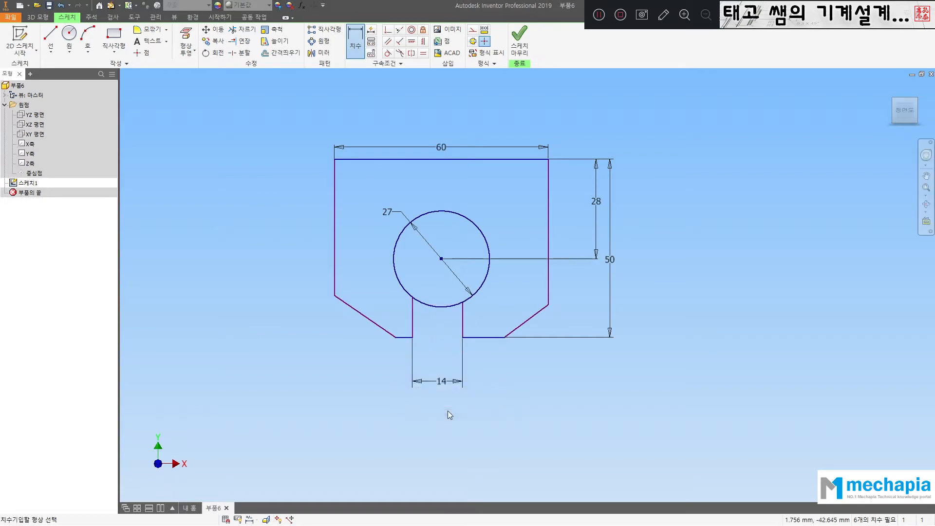
Delete the two diagonal corner lines at the lower left and lower right of the outline.
key("Escape")
left_click(373, 321)
key("Delete")
left_click(534, 315)
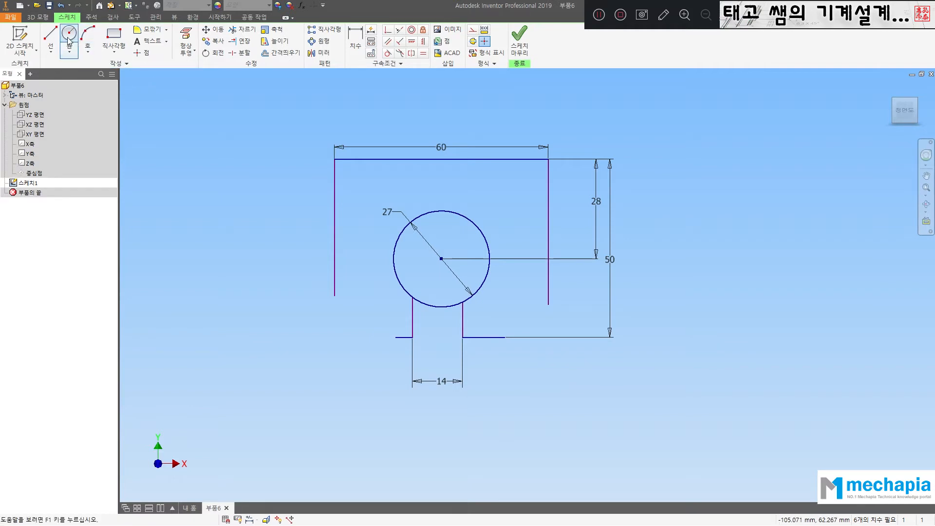
Stretch both bottom edges outward past the plate's sides and extend the two vertical sides down to meet them.
left_click_drag(395, 337, 316, 337)
left_click_drag(504, 337, 573, 337)
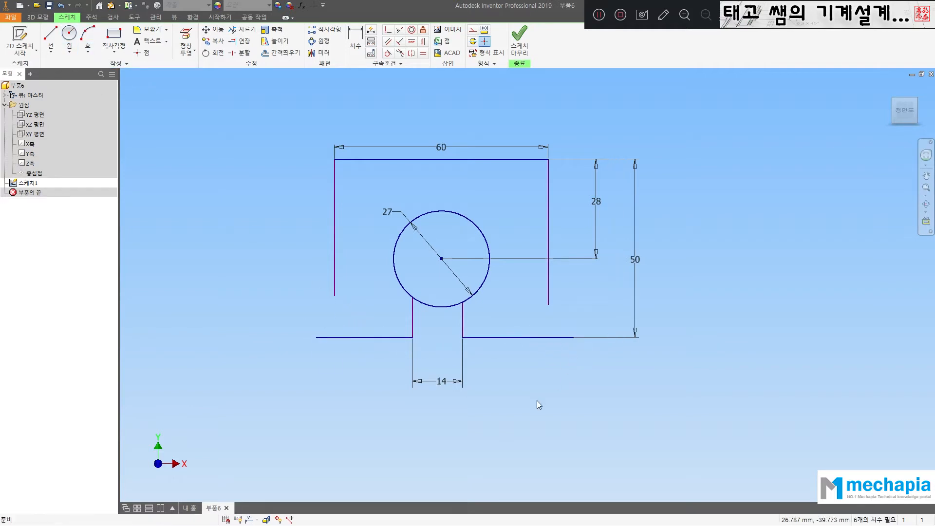
left_click(242, 42)
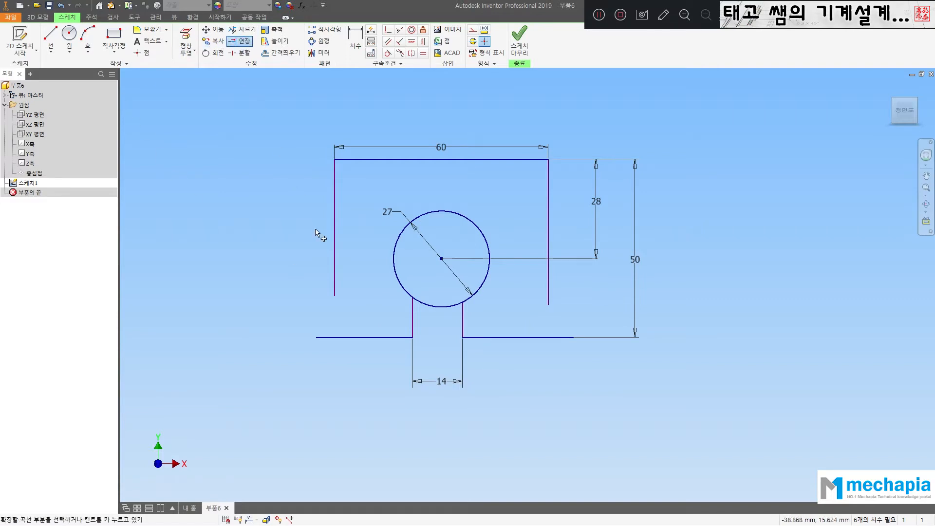
left_click(335, 278)
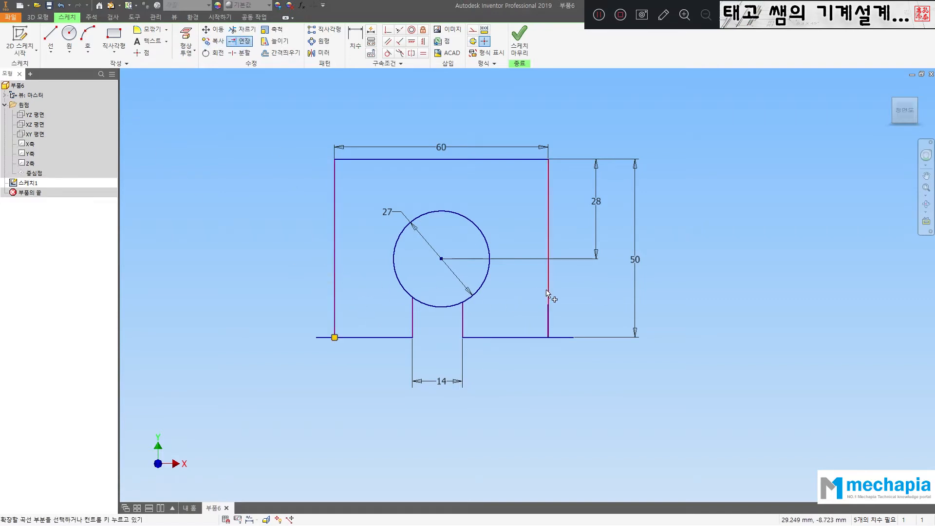
left_click(548, 292)
Trim the bottom edges' overhanging ends outside the plate's left and right sides.
key("x")
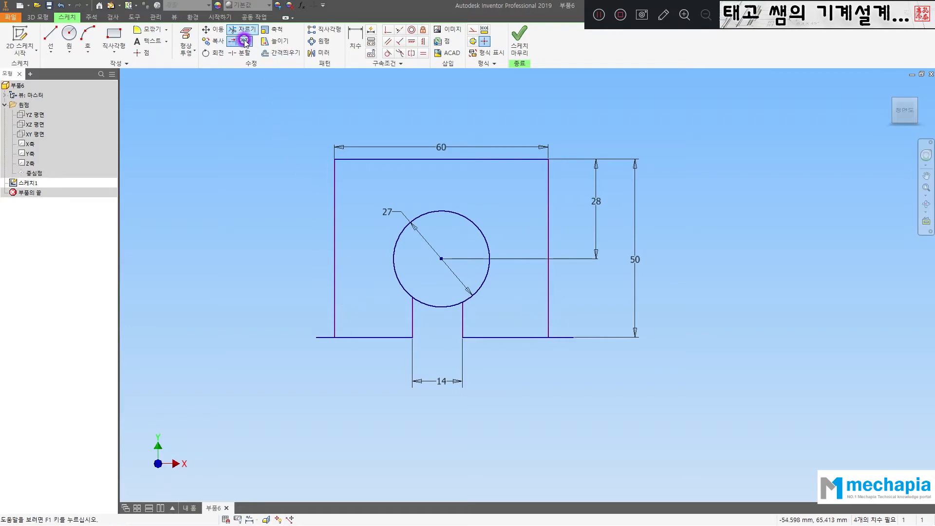
left_click(322, 338)
left_click(565, 339)
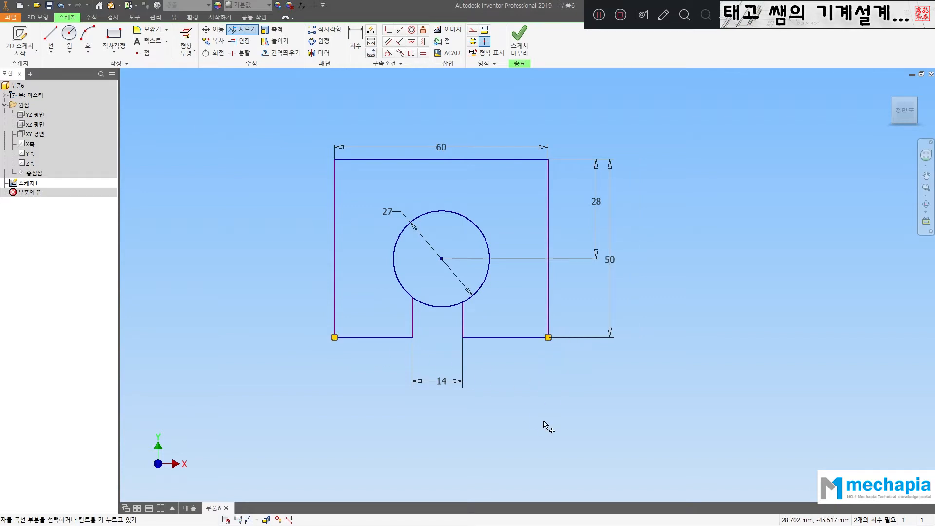
Apply a 2D chamfer in equal-distance mode with a distance of 15 mm to the outline's lower left corner.
left_click(166, 29)
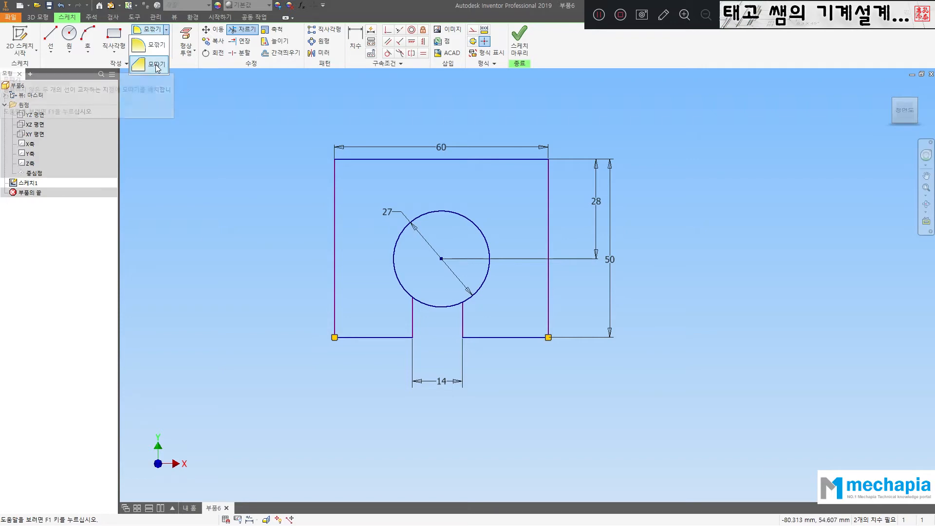
left_click(156, 65)
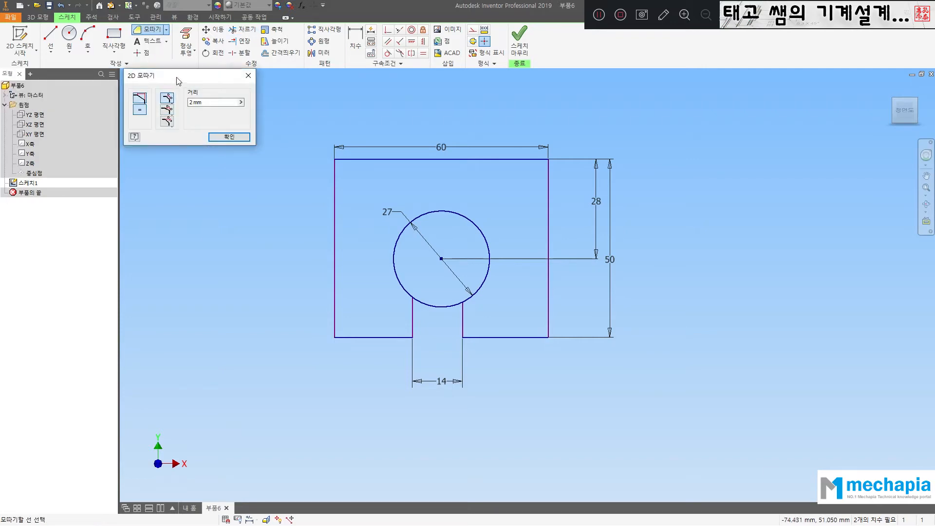
mouse_move(178, 77)
left_mouse_down()
mouse_move(208, 84)
mouse_move(227, 143)
left_mouse_up()
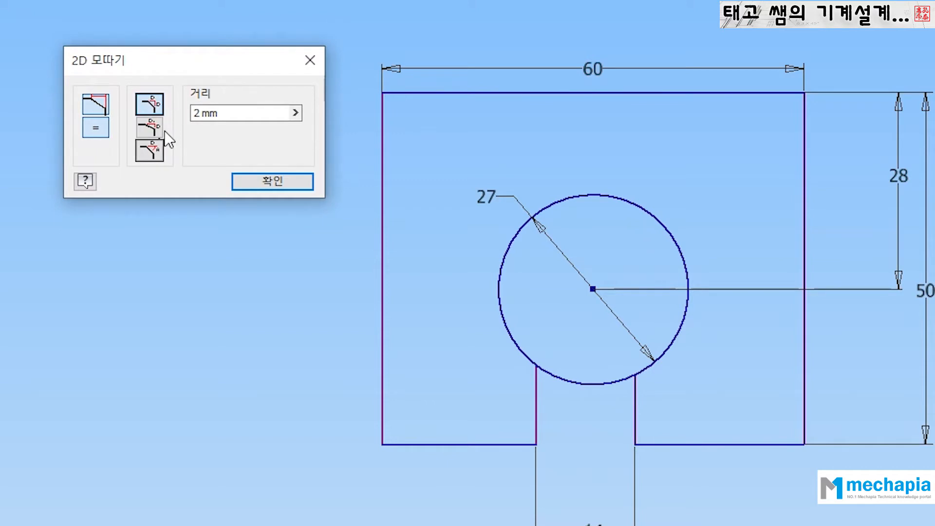
left_click(153, 128)
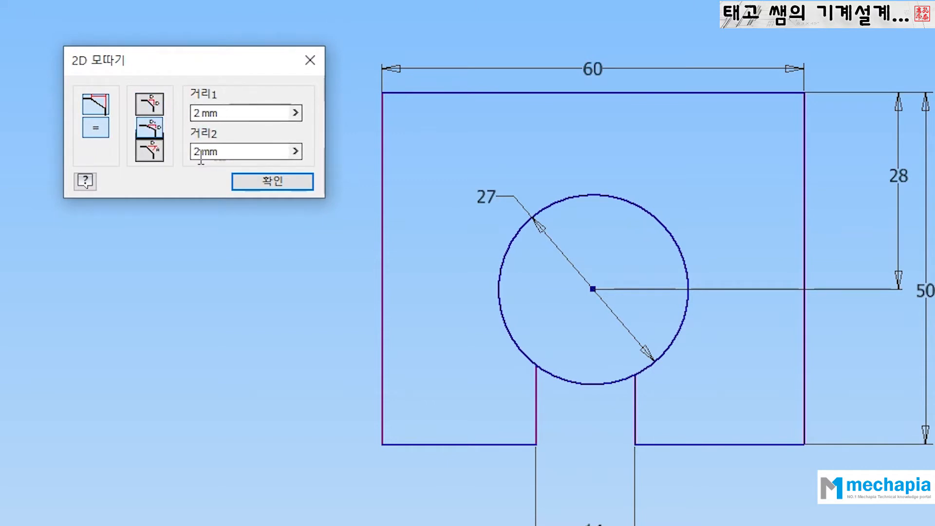
left_click(150, 151)
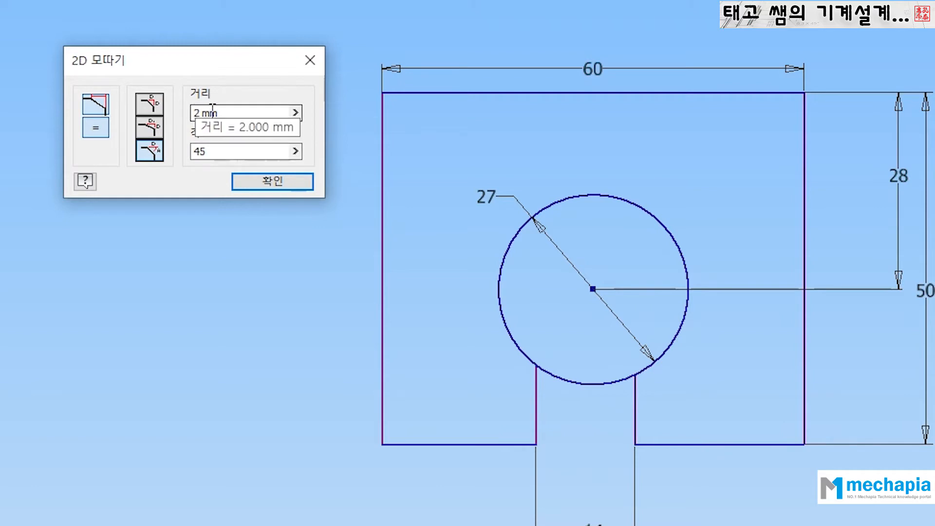
left_click(146, 128)
left_click(143, 104)
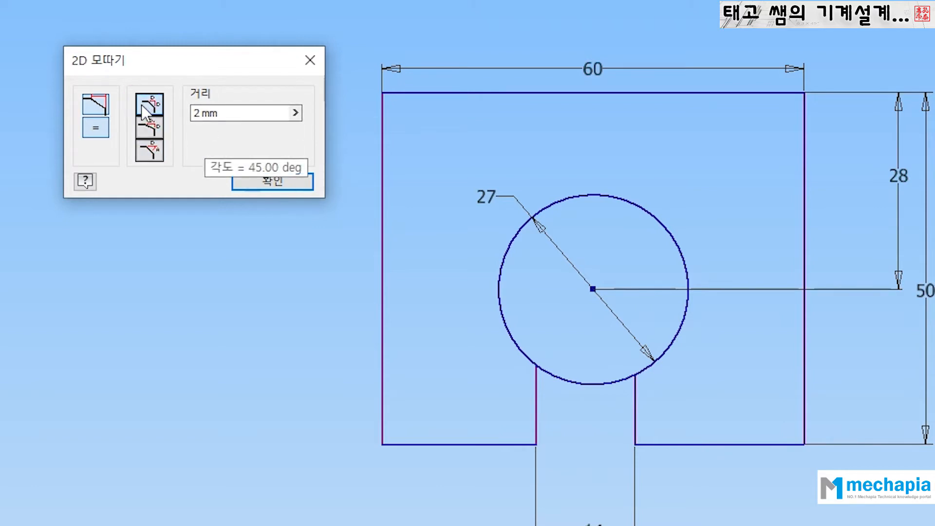
left_click(193, 113)
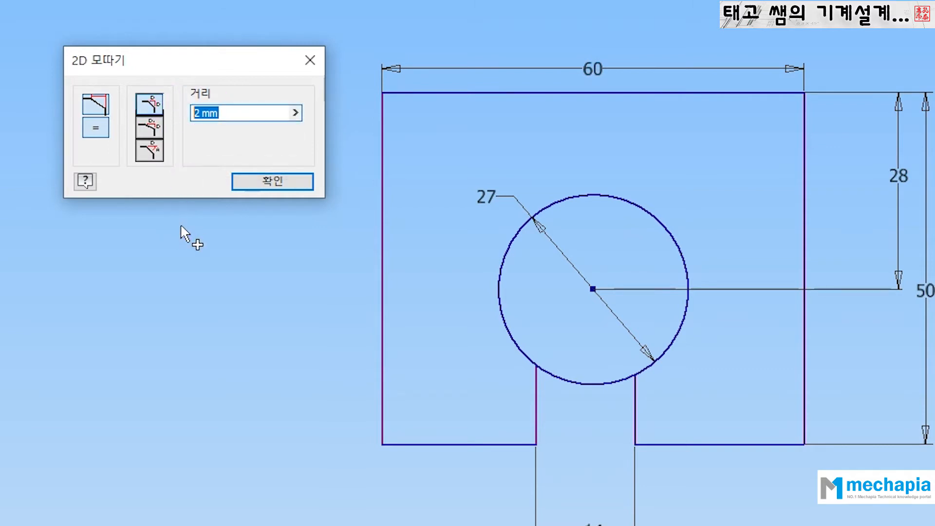
type("15")
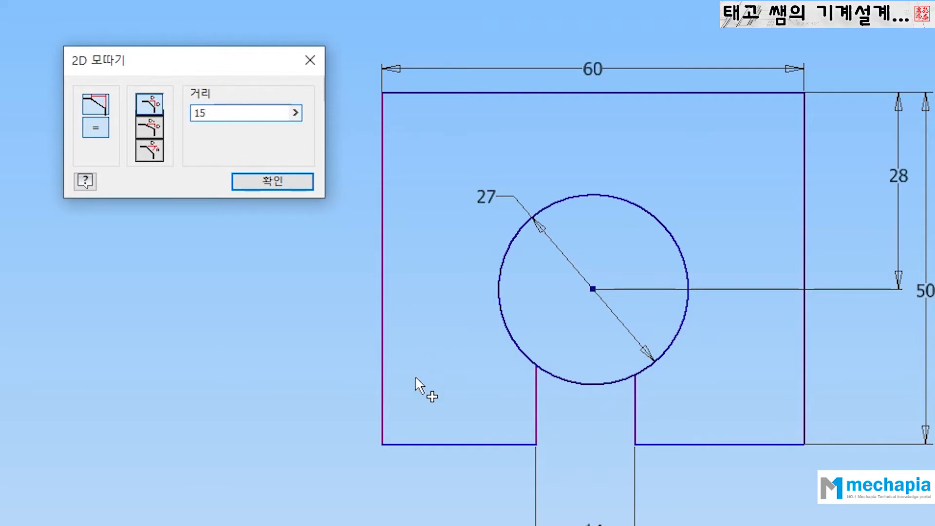
left_click(385, 384)
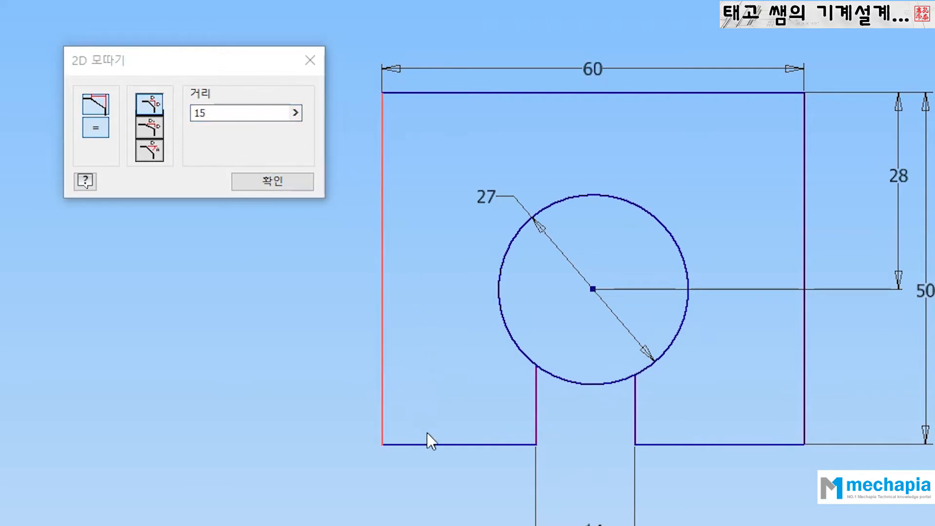
left_click(434, 445)
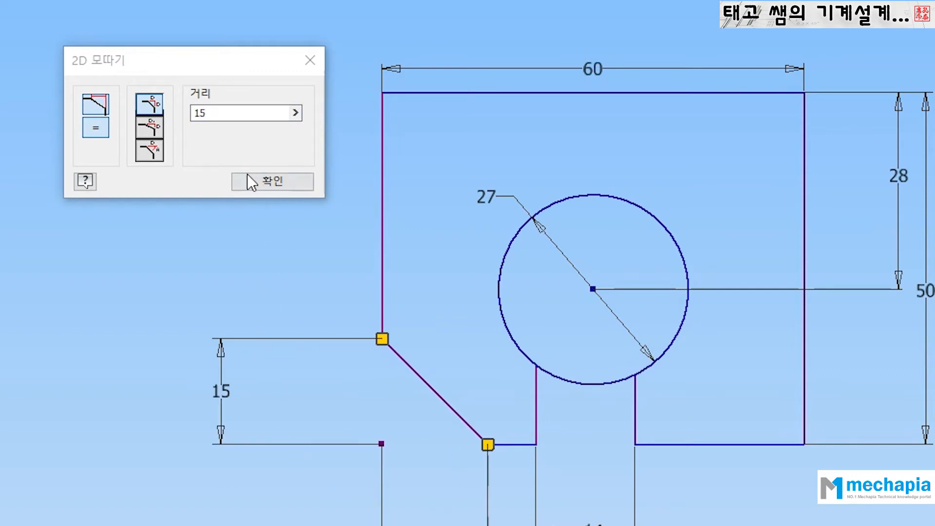
Chamfer the lower right corner with the same 15 mm distance and move its vertical dimension closer to the outline.
left_click(753, 447)
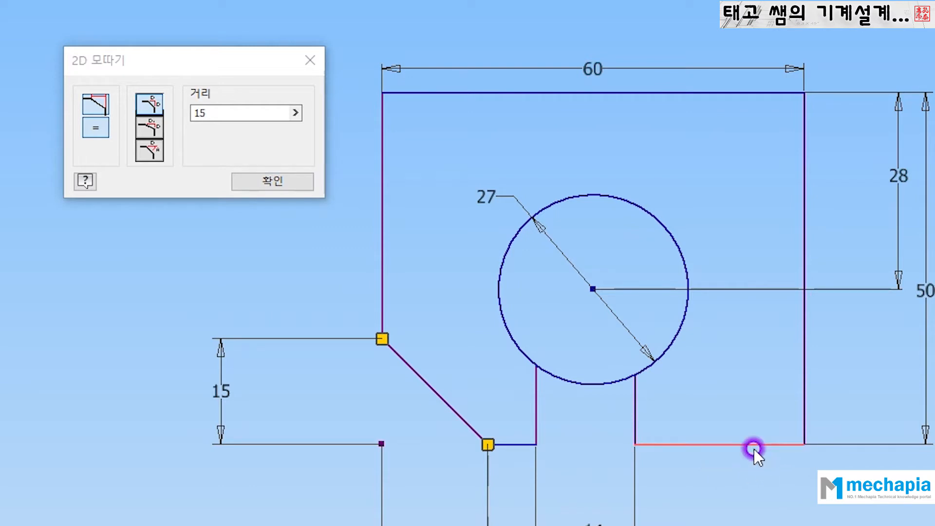
left_click(804, 384)
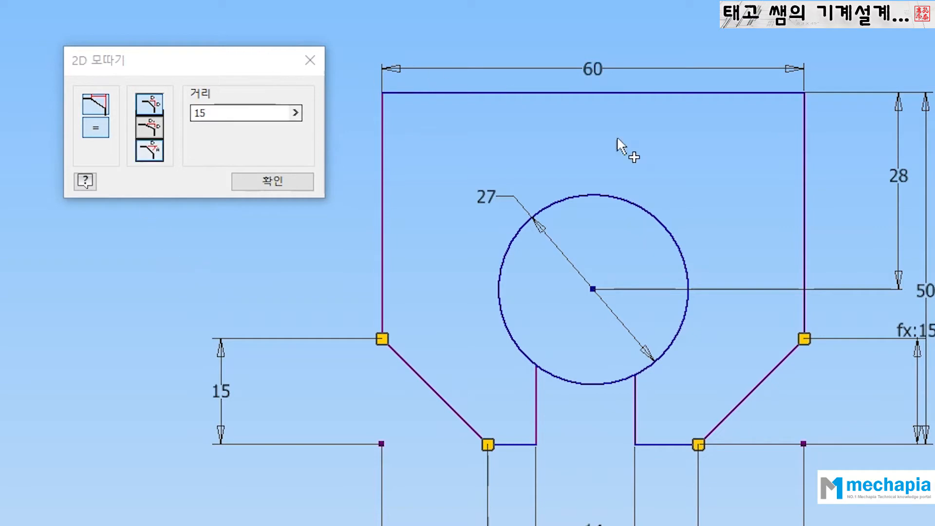
left_click(277, 182)
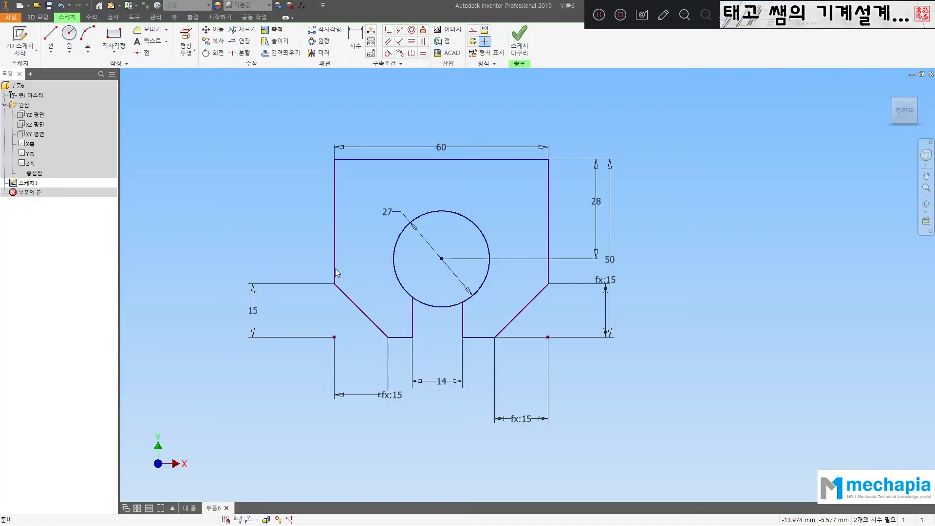
left_click_drag(608, 281, 584, 311)
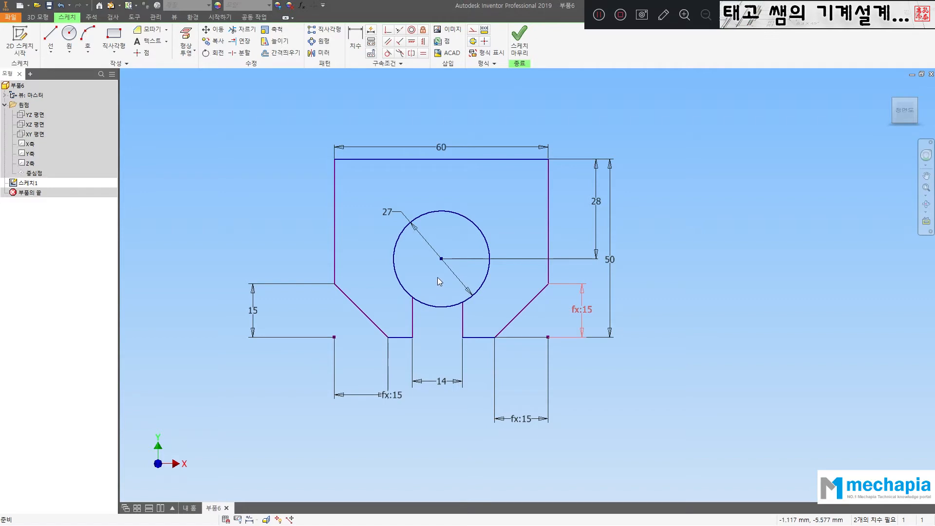
Test the outline's sideways freedom, and constrain the circle's centre and the top edge's midpoint to vertical alignment.
mouse_move(549, 250)
left_mouse_down()
mouse_move(559, 244)
mouse_move(524, 246)
mouse_move(561, 246)
mouse_move(527, 247)
mouse_move(557, 250)
mouse_move(540, 247)
mouse_move(547, 249)
left_mouse_up()
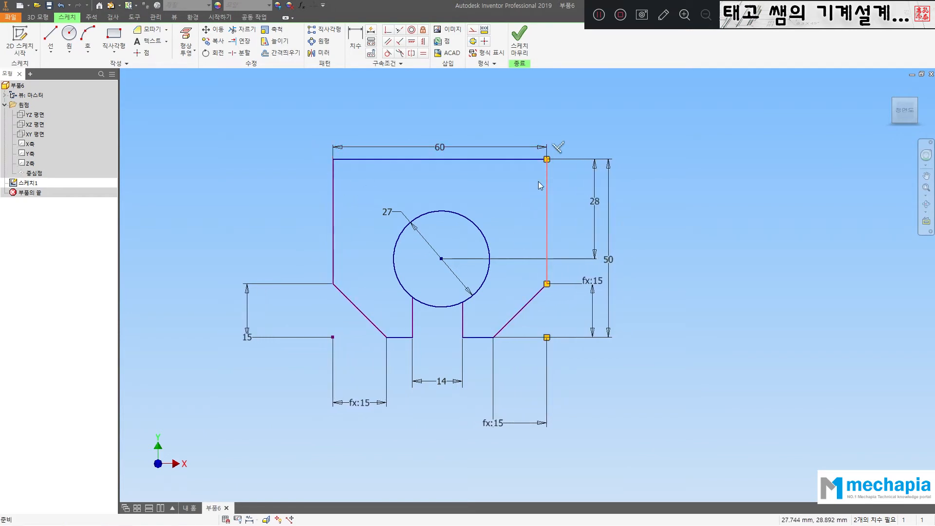
left_click(473, 185)
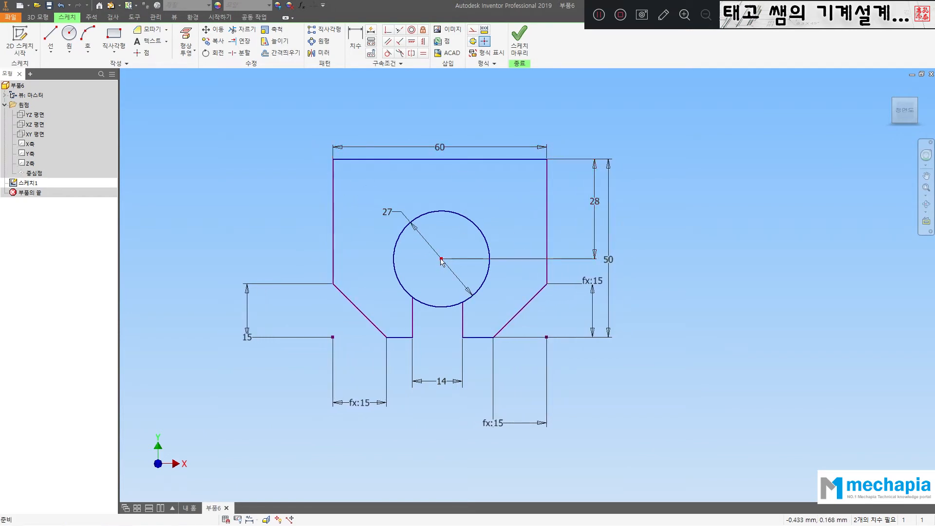
mouse_move(456, 276)
left_click(423, 41)
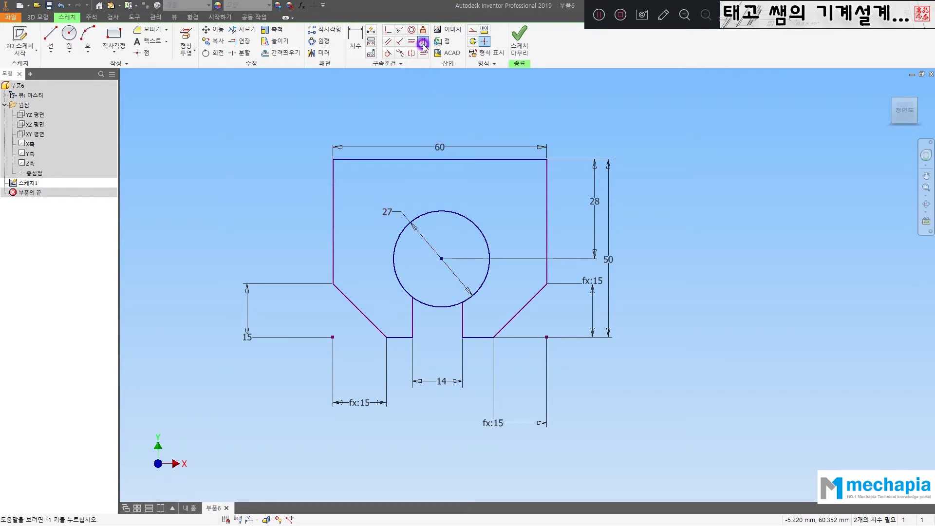
left_click(440, 259)
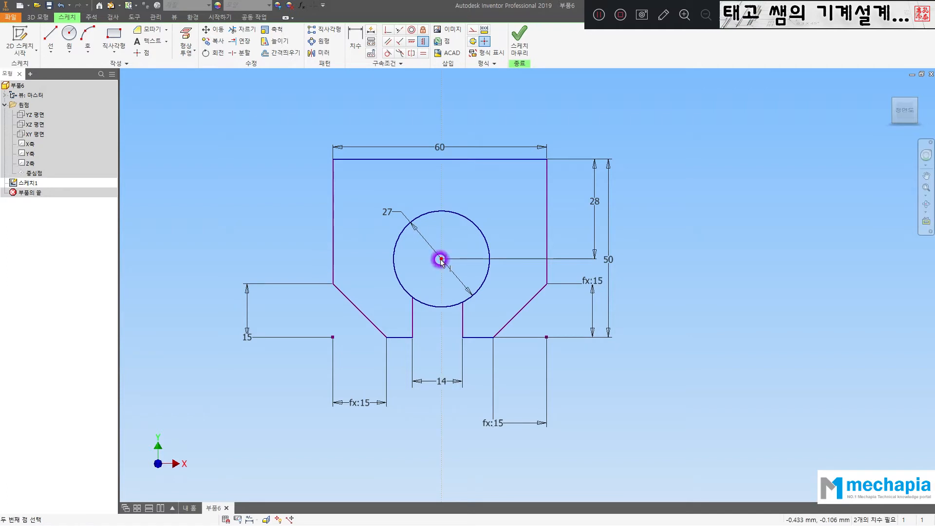
left_click(440, 160)
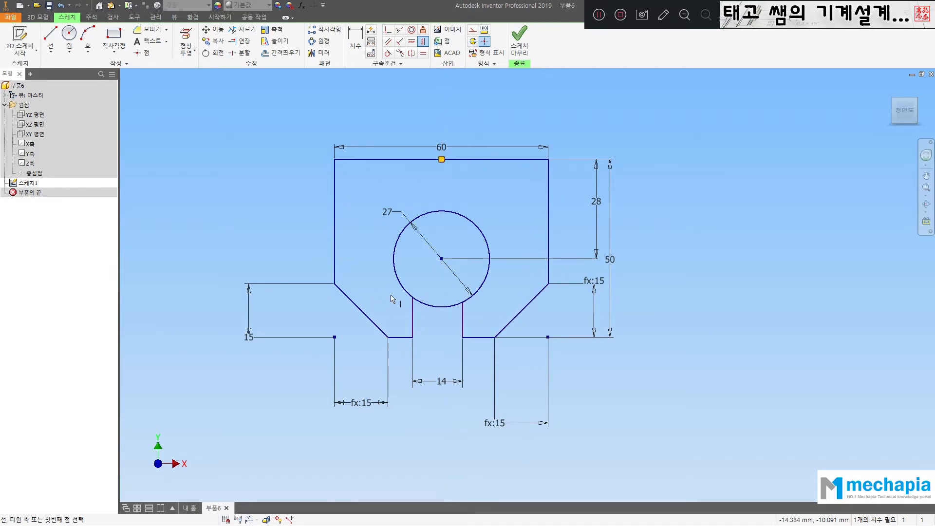
key("Escape")
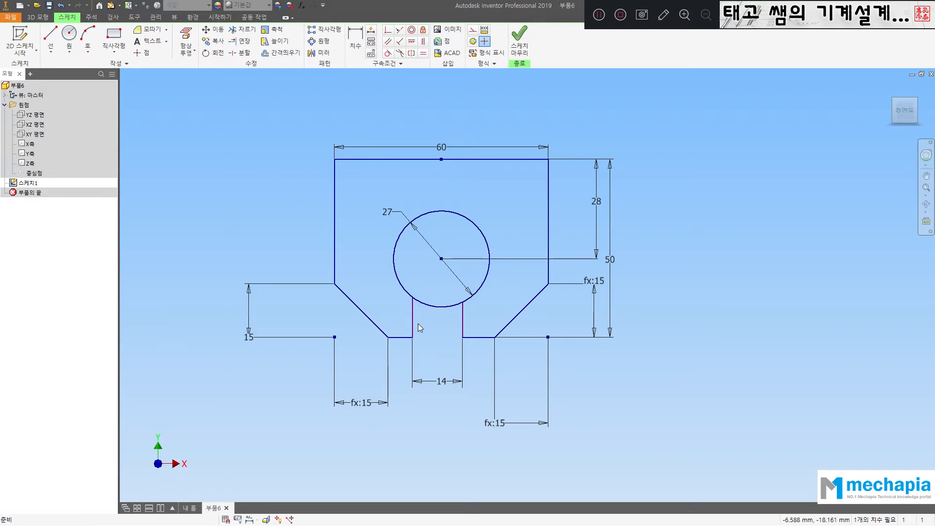
Shift the slot's right line sideways to test its freedom, leaving the slot roughly centred below the circle.
mouse_move(464, 319)
left_mouse_down()
mouse_move(476, 317)
mouse_move(455, 324)
mouse_move(475, 318)
mouse_move(471, 326)
left_mouse_up()
scroll(462, 335, "up", 3)
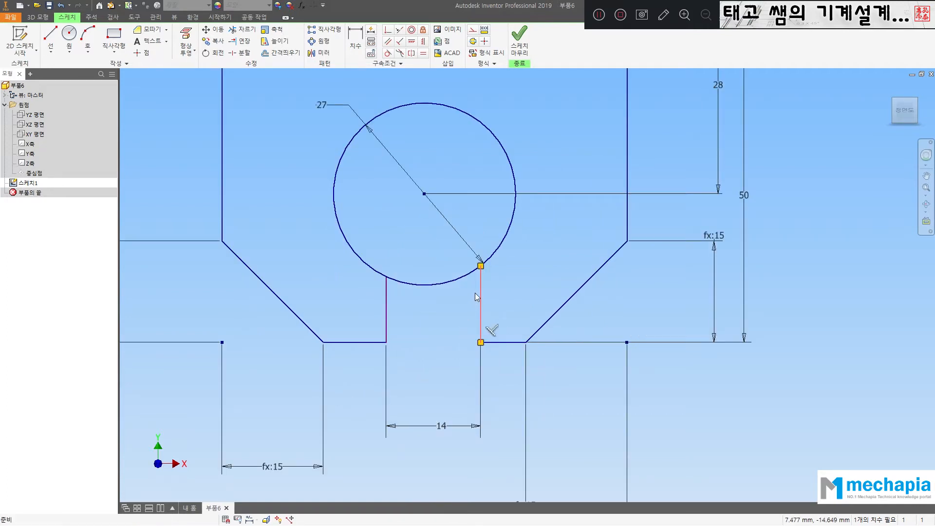
left_click(475, 293)
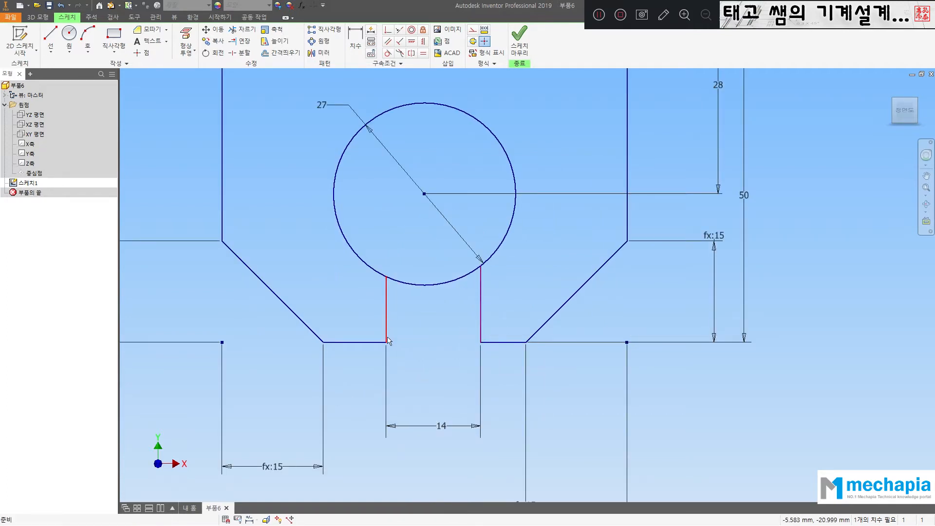
left_click_drag(483, 307, 472, 308)
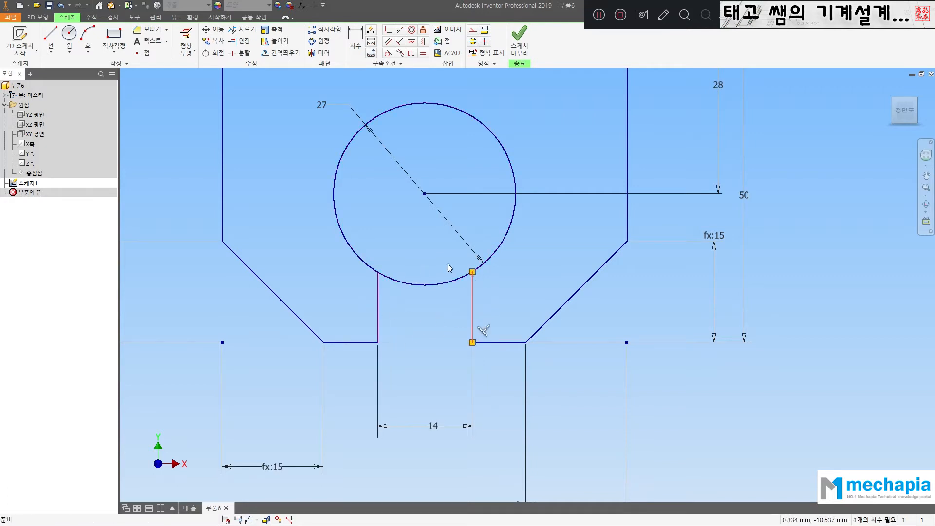
left_click(469, 153)
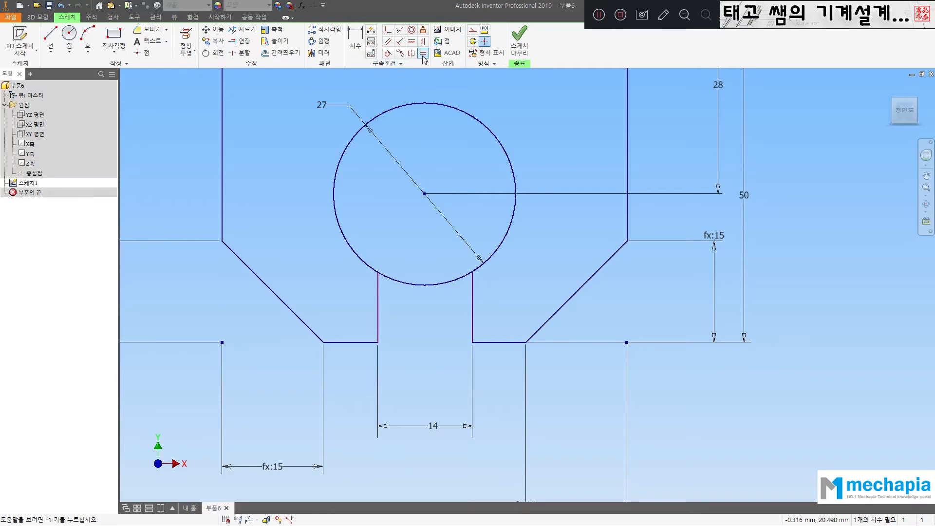
Apply an equal constraint to the slot's two vertical side lines so the slot is centred below the circle.
left_click(423, 53)
left_click(379, 294)
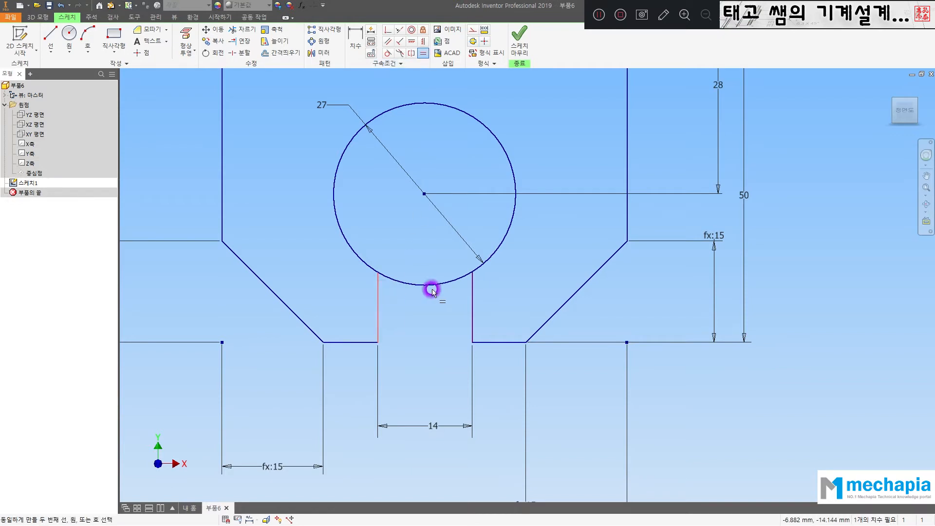
left_click(473, 295)
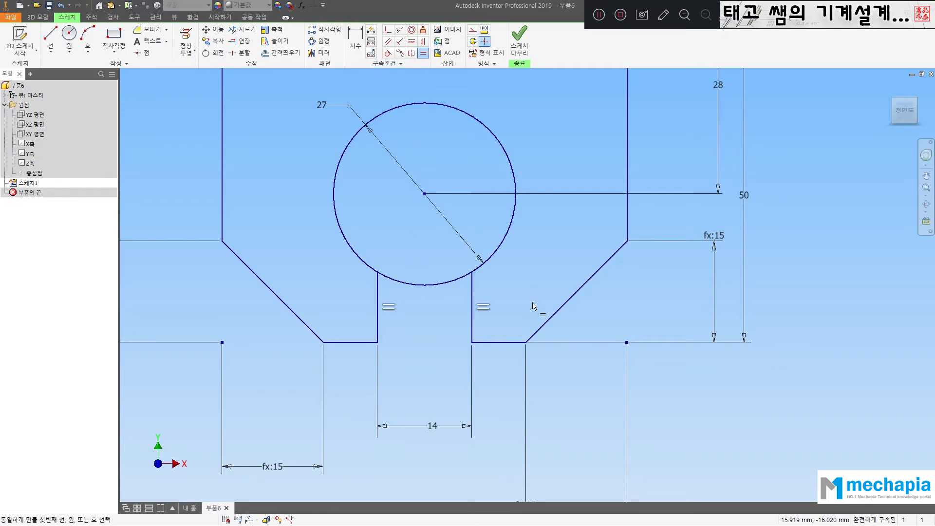
key("Escape")
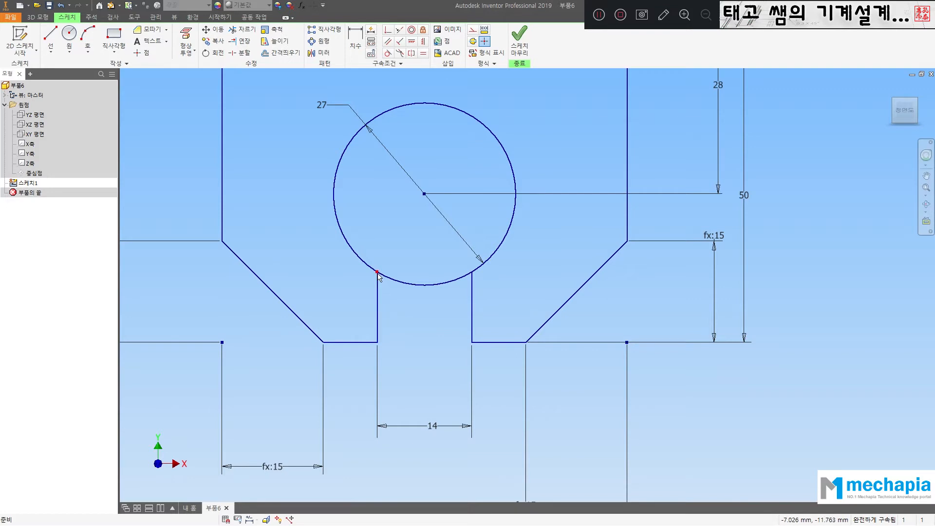
Trim away the circle's lower arc between the slot's two side lines.
left_click(249, 35)
left_click(418, 287)
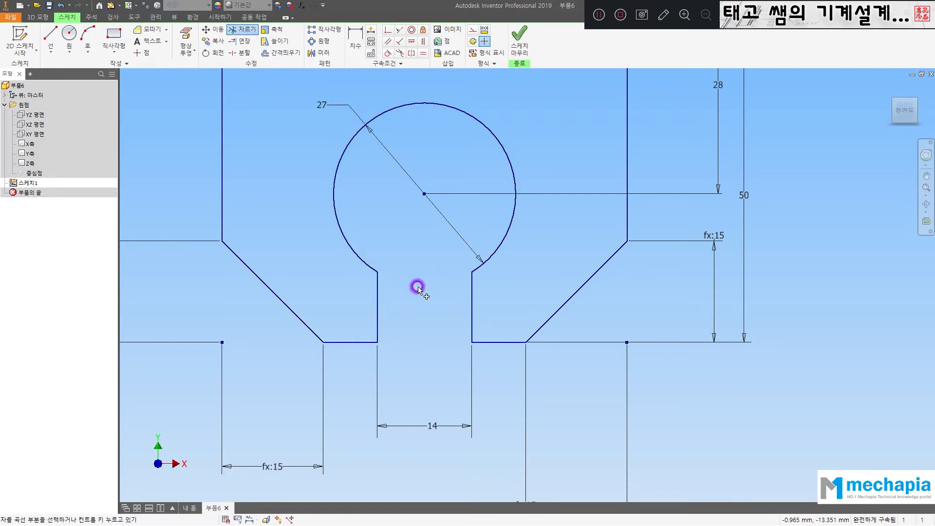
scroll(438, 309, "down", 3)
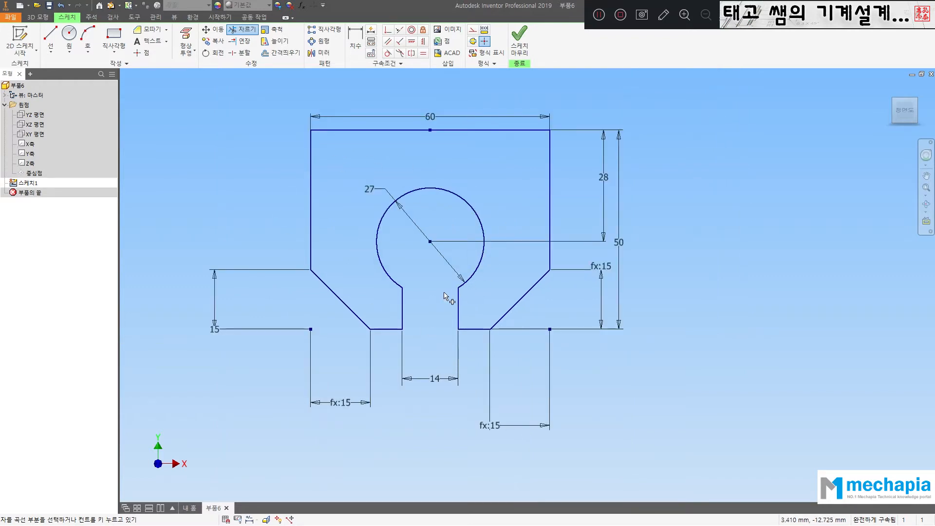
key("Escape")
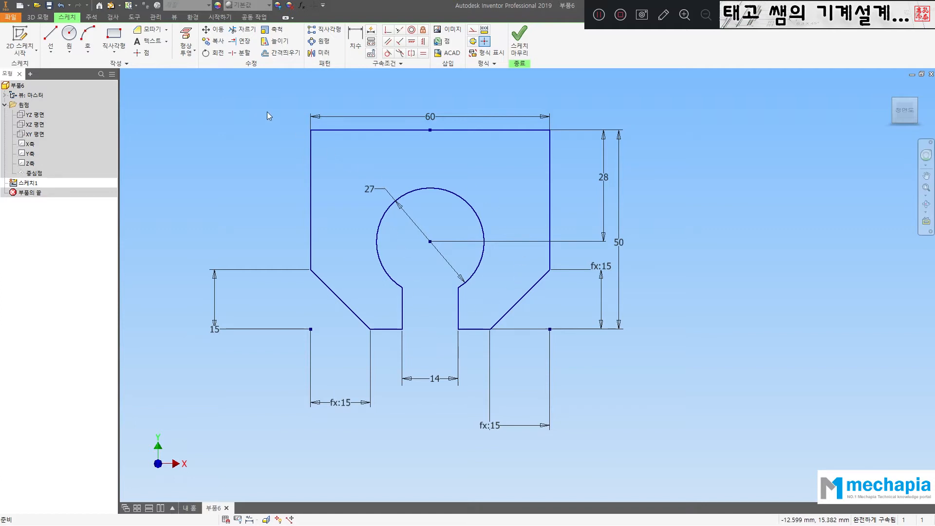
Draw a circle about 5.7 mm in diameter, centred directly about 18.7 mm above the large arc's centre.
left_click(71, 36)
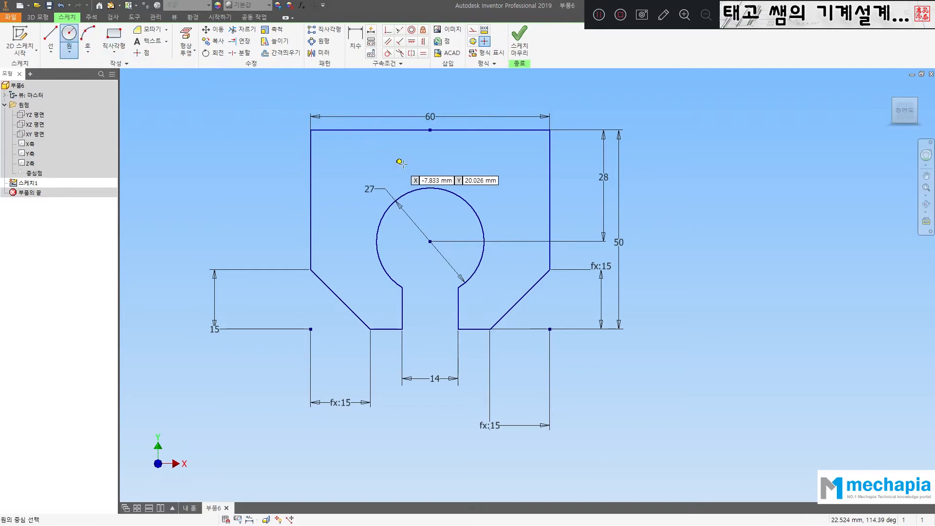
left_click(431, 167)
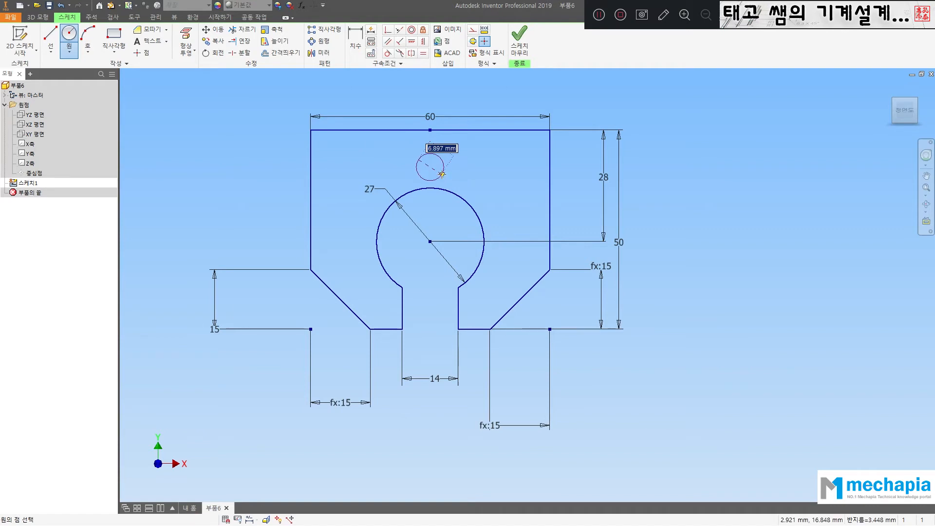
left_click(439, 161)
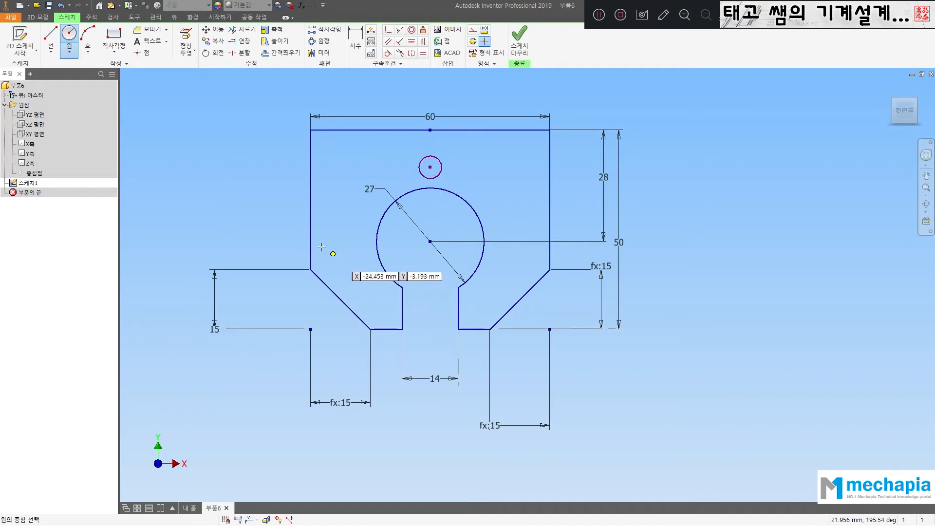
Draw a larger circle concentric with the large arc and crossing the small circle, and delete it again.
left_click(430, 240)
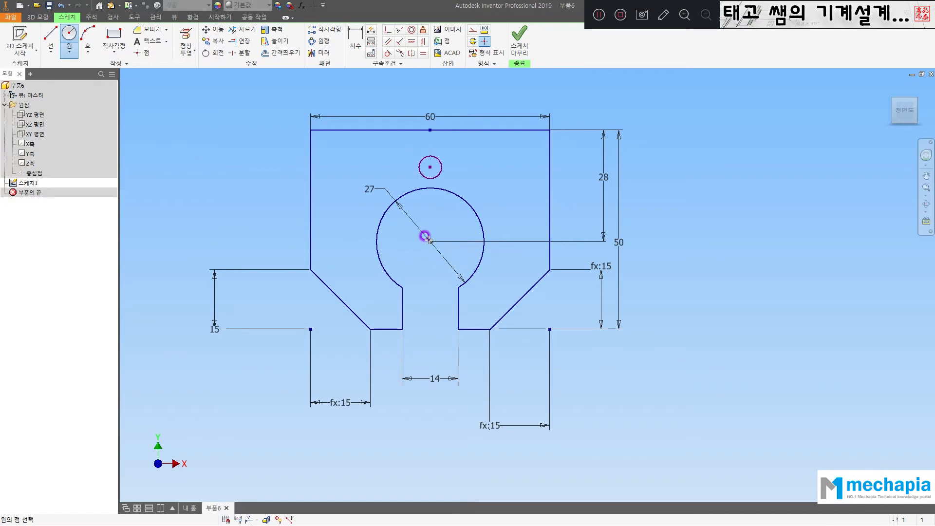
left_click(501, 229)
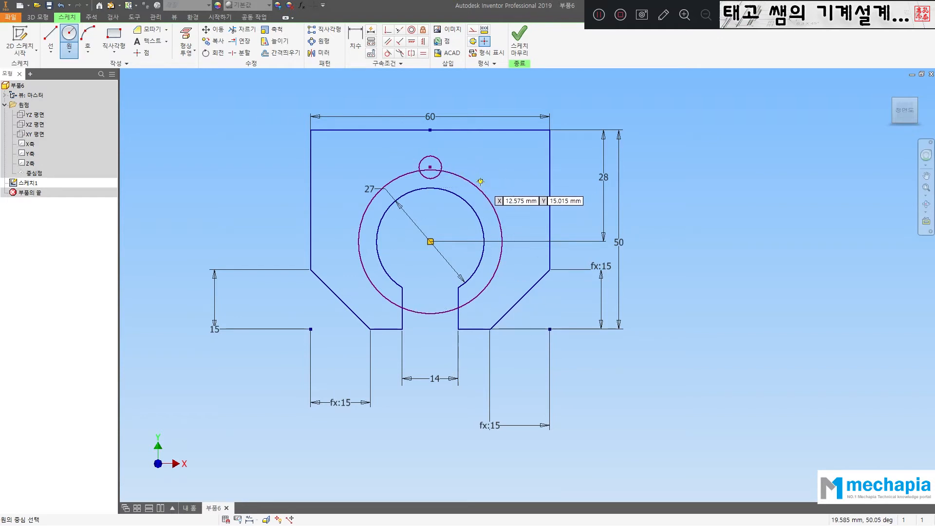
key("Escape")
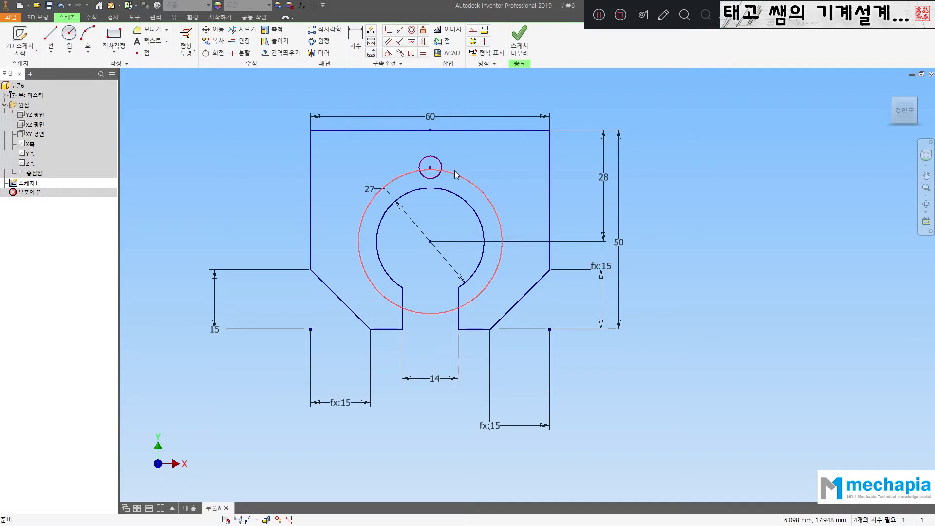
key("Escape")
scroll(425, 161, "up", 3)
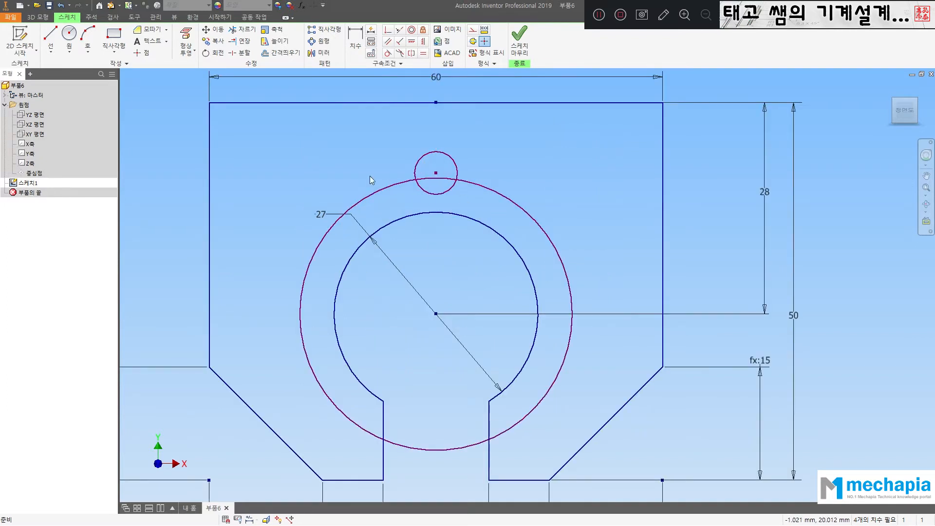
left_click(485, 188)
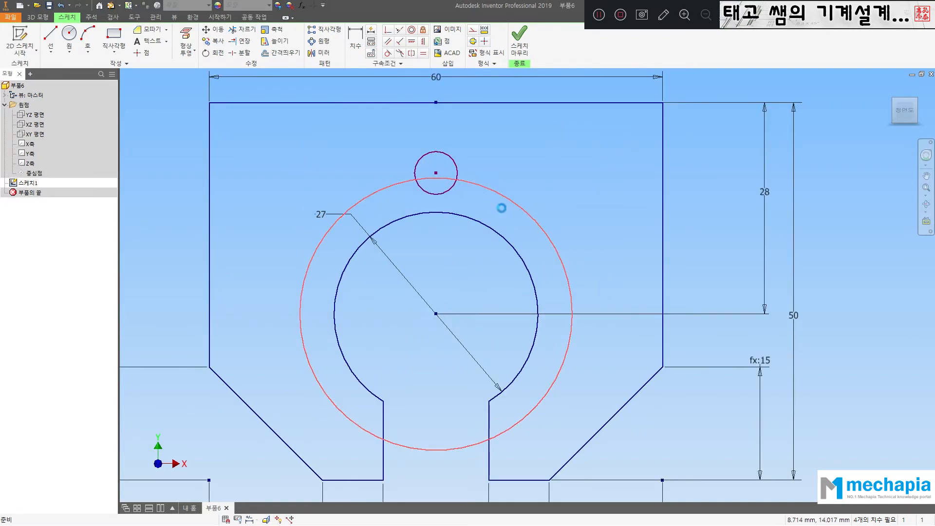
key("Delete")
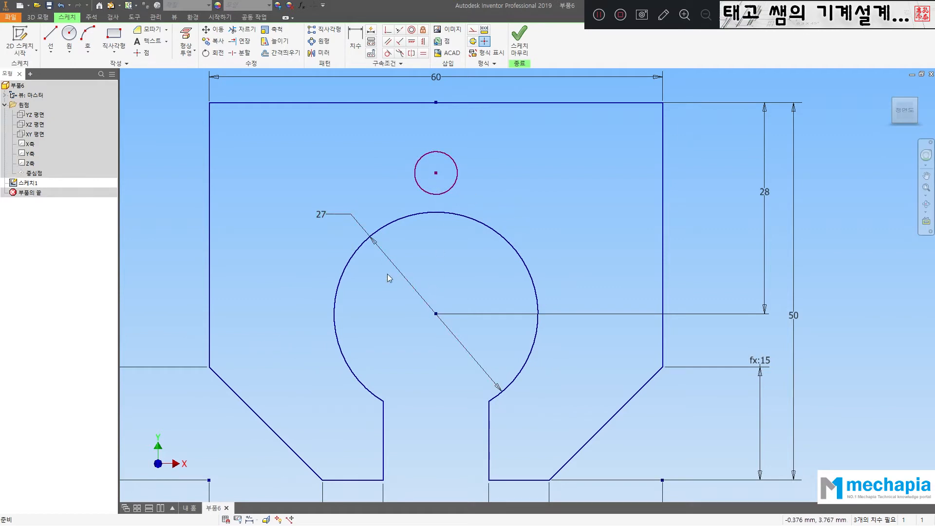
Check exercise 5 in the PDF drawing, and dimension the small circle's centre 38/2 mm from the large arc's centre.
key("alt+Tab")
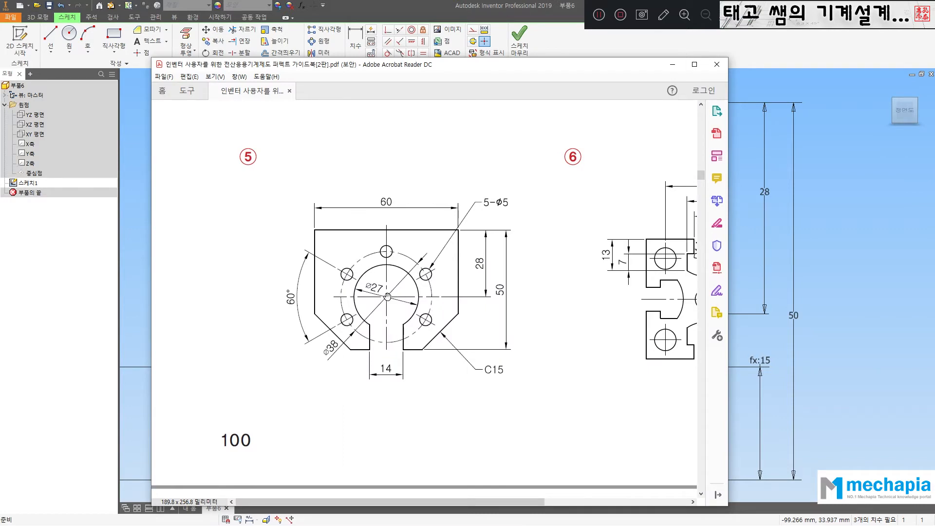
left_click_drag(517, 70, 0, 75)
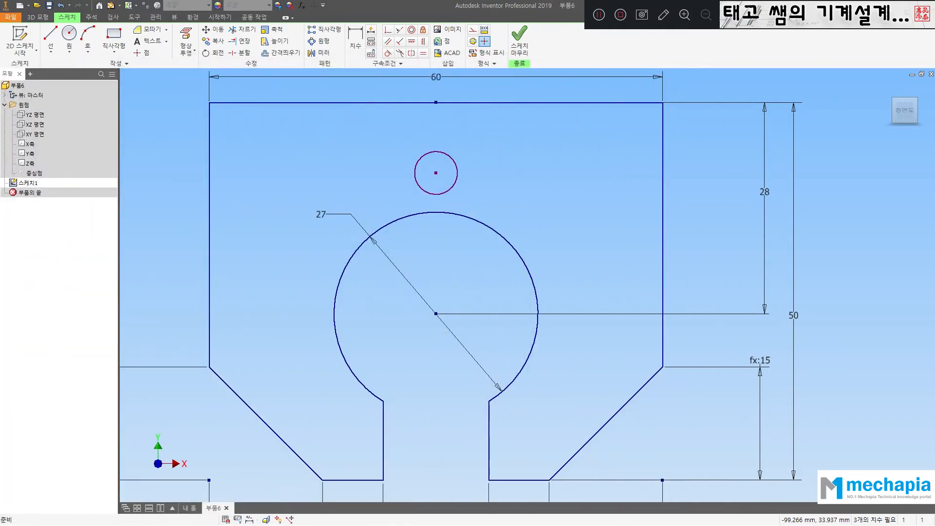
left_click(355, 41)
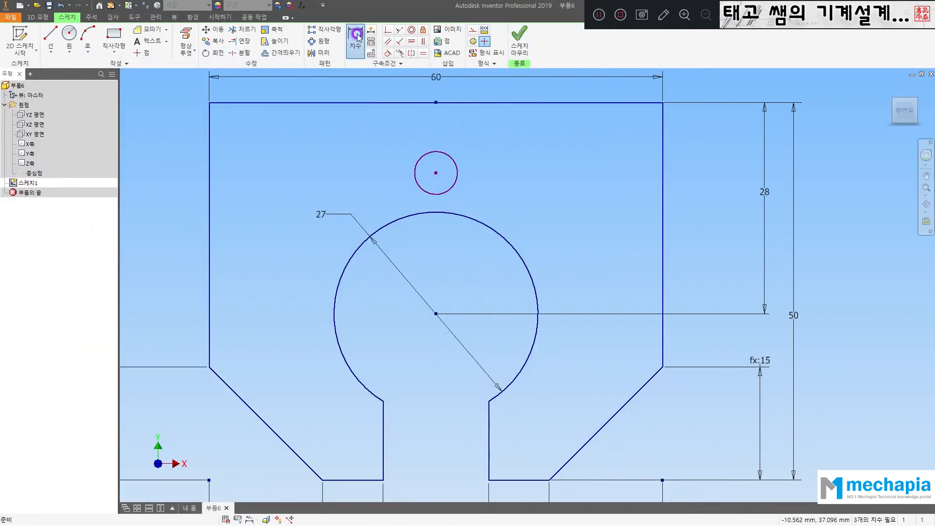
left_click(436, 173)
left_click(435, 313)
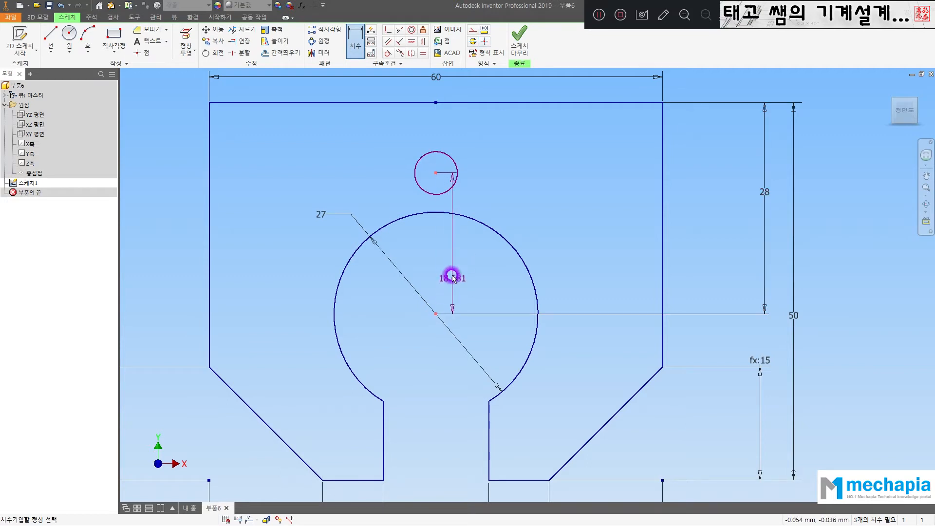
left_click(515, 218)
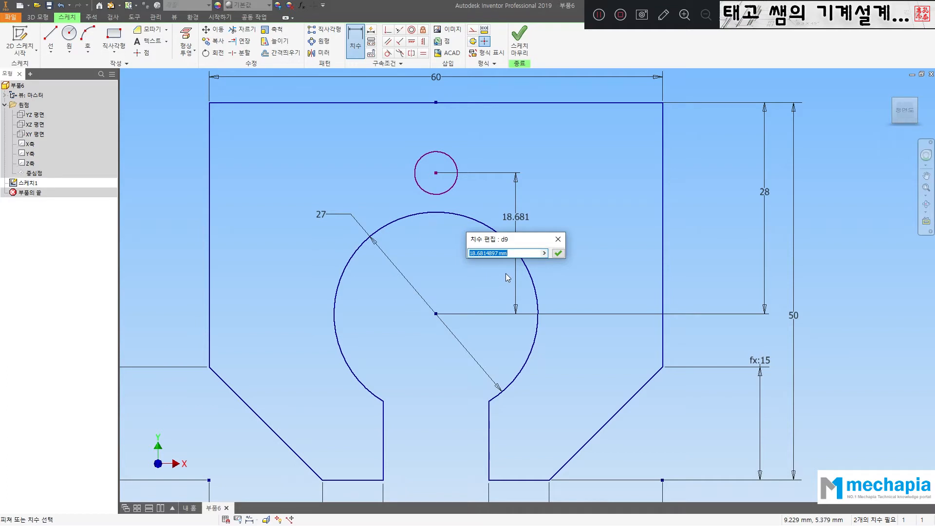
type("38")
type("/2")
key("Return")
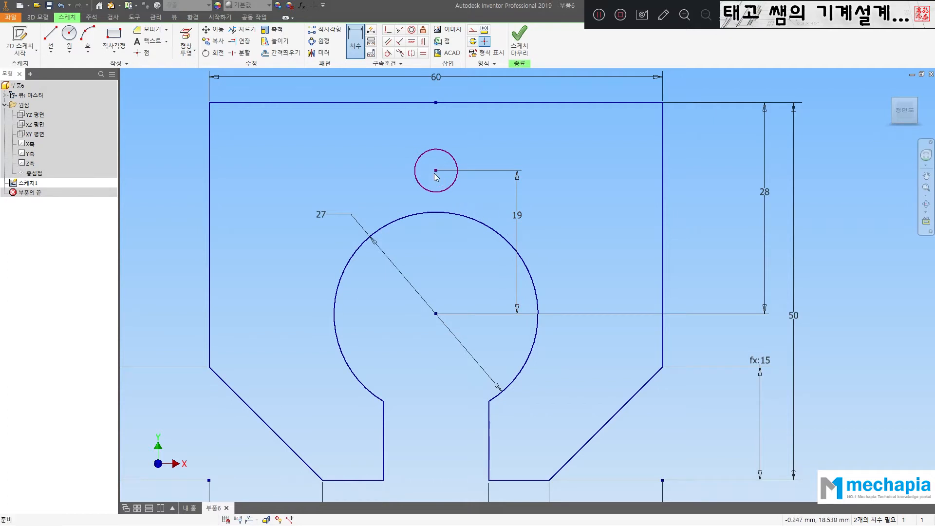
Test the small circle's sideways freedom, and constrain its centre to vertical alignment with the large arc's centre.
mouse_move(435, 173)
left_mouse_down()
mouse_move(415, 169)
mouse_move(478, 180)
mouse_move(429, 172)
left_mouse_up()
left_click(436, 313)
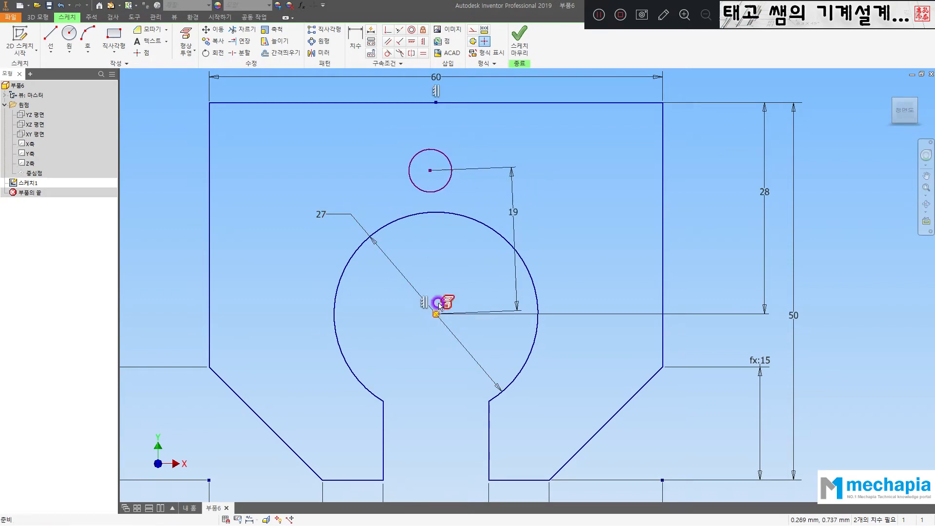
left_click(442, 261)
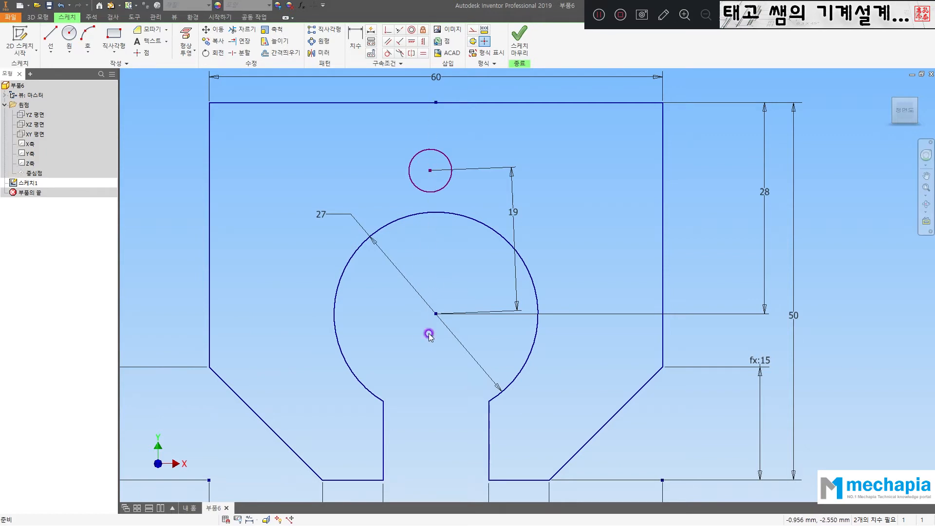
left_click(423, 41)
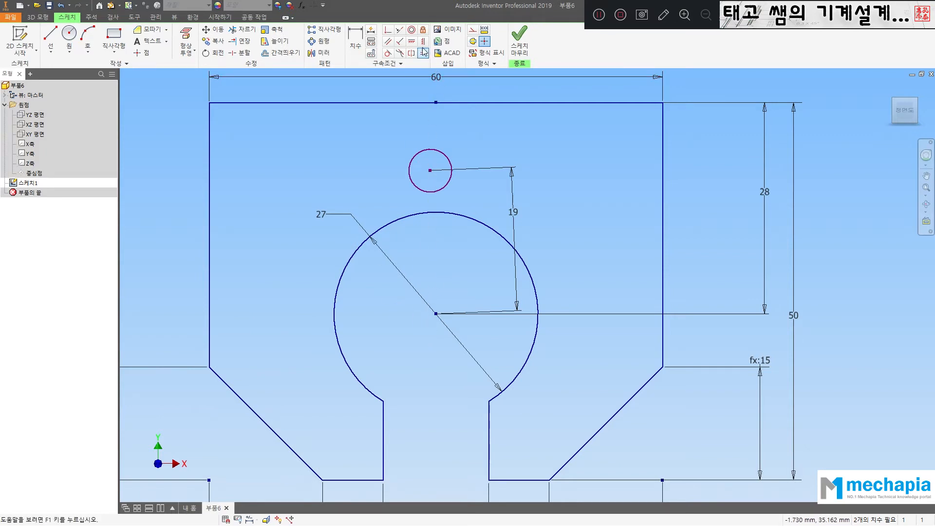
left_click(431, 171)
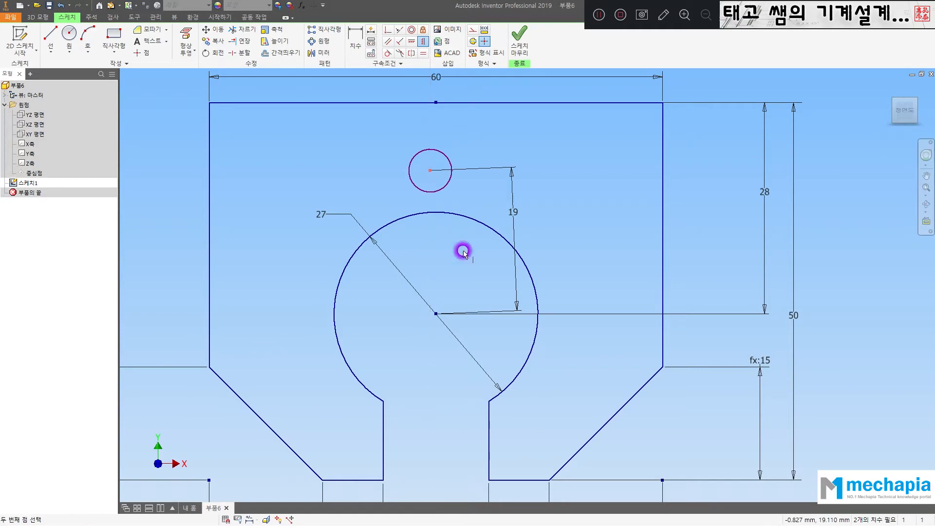
left_click(436, 314)
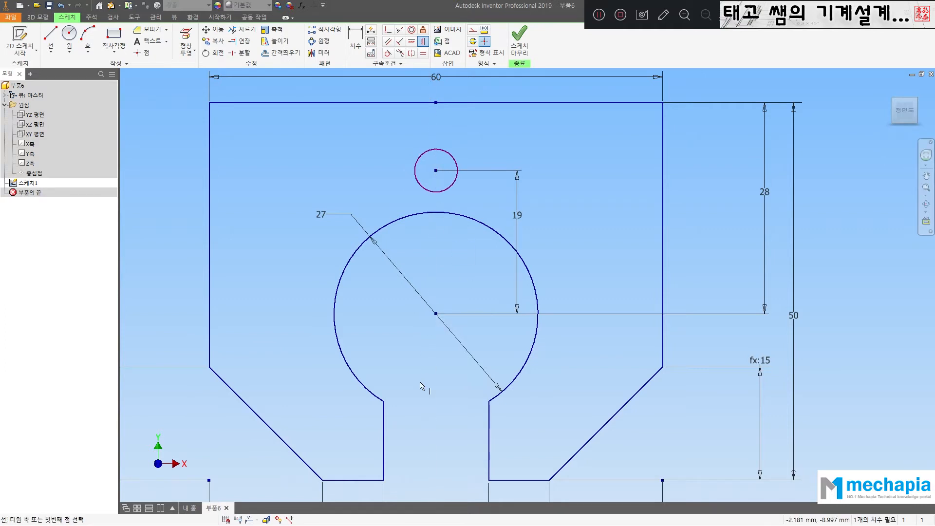
key("Escape")
Dimension the small circle's diameter as 5 mm.
key("d")
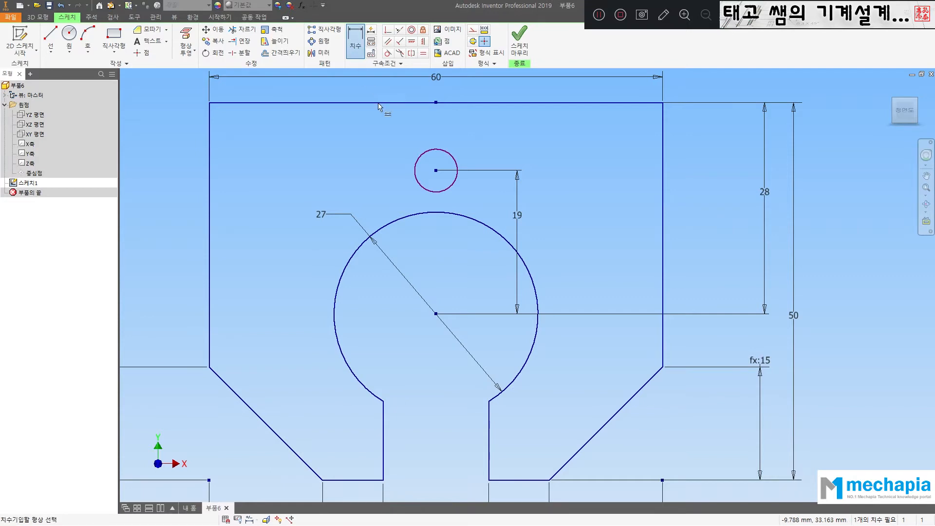
left_click(454, 162)
left_click(484, 144)
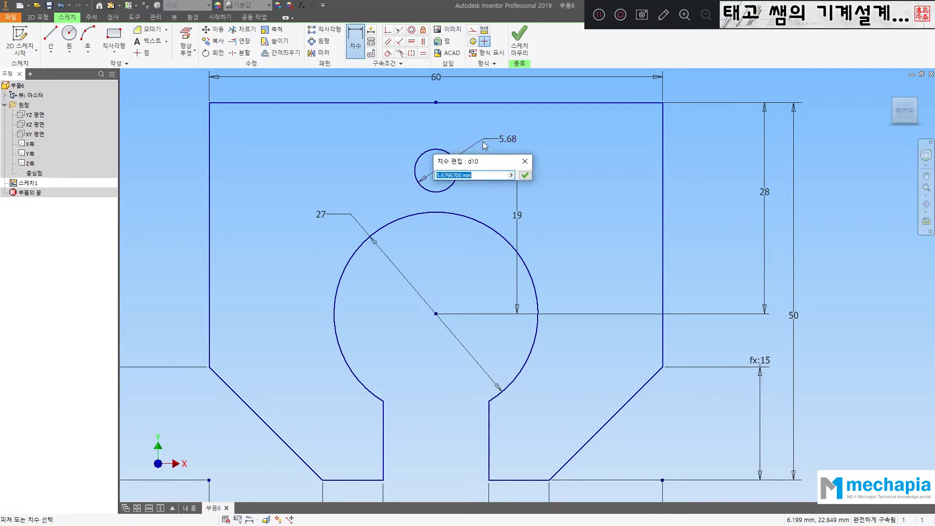
type("5")
key("Return")
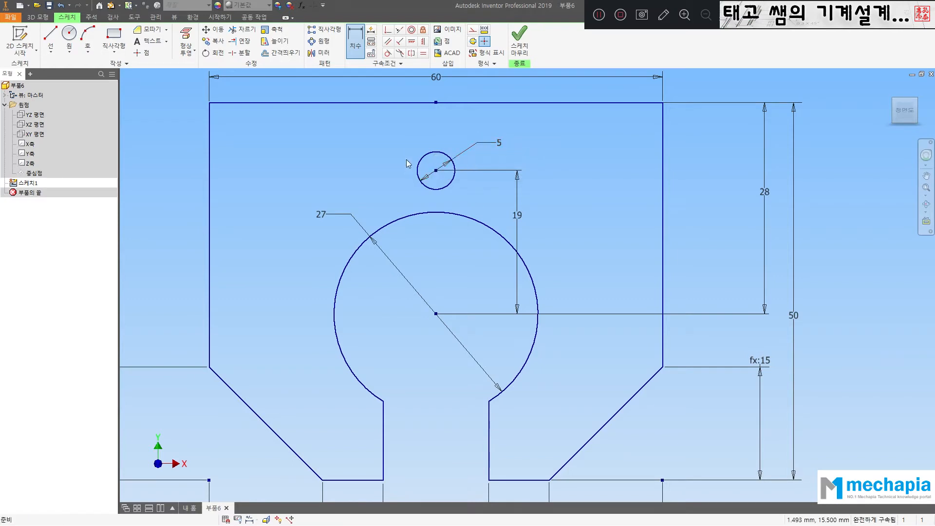
key("Escape")
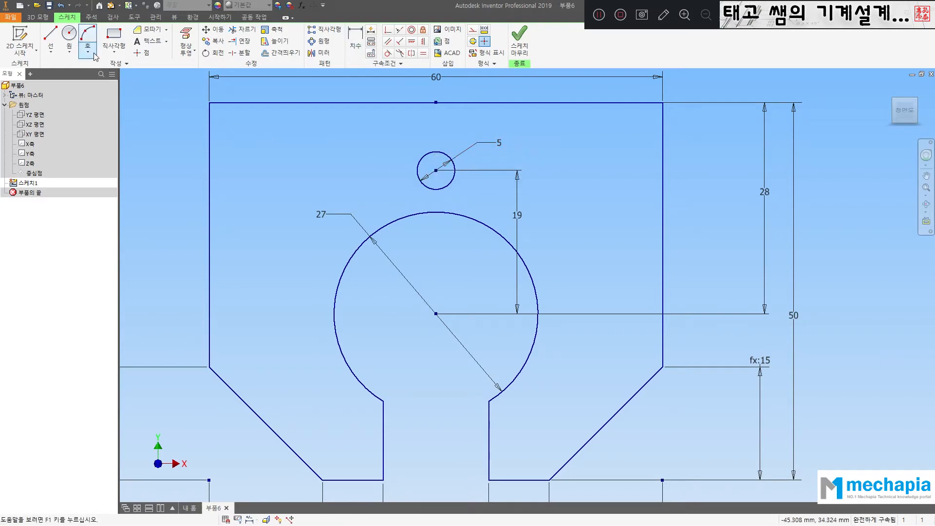
Draw a circle from the large arc's centre passing through the 5 mm circle, and delete it again.
left_click(69, 36)
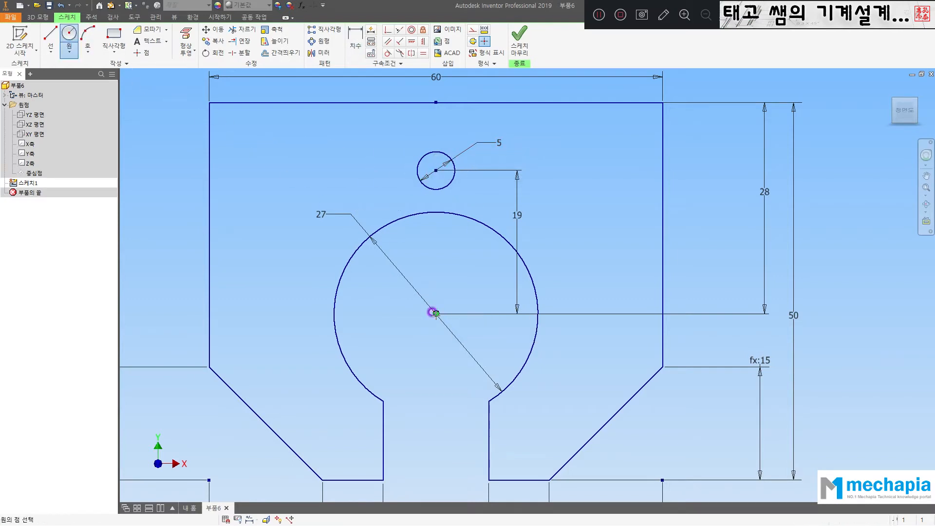
left_click(496, 190)
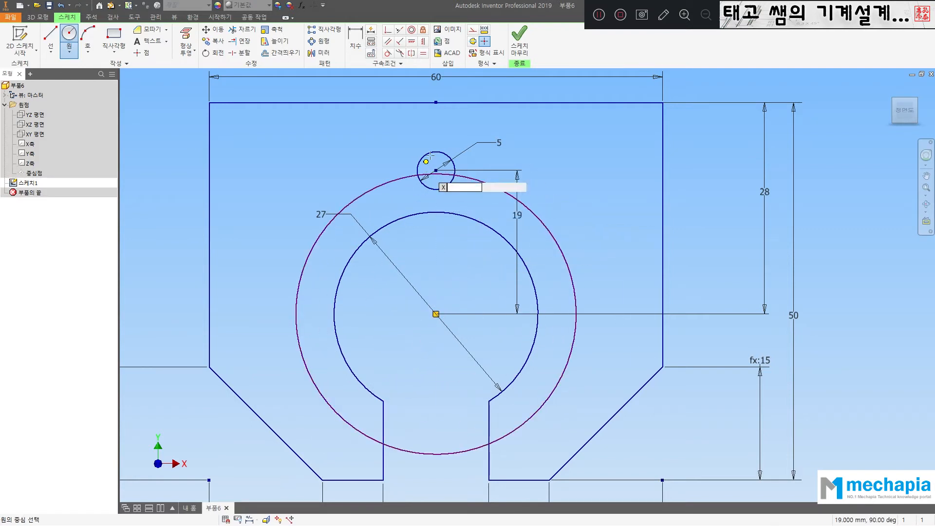
key("Escape")
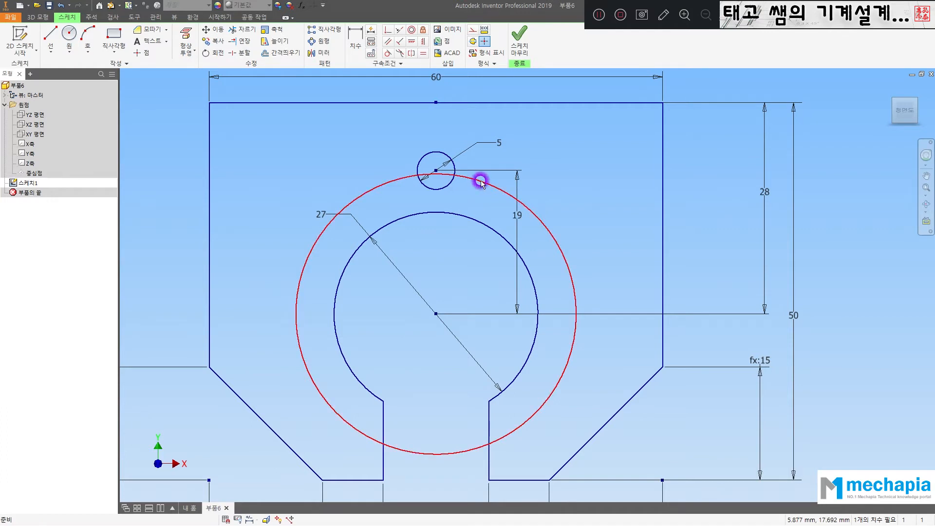
key("Delete")
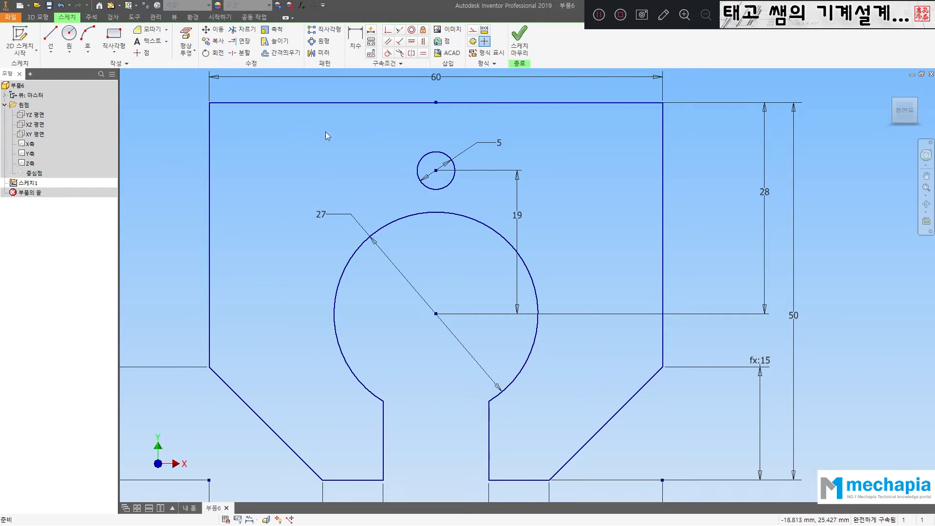
Set up a circular pattern of the 5 mm circle about the large arc's centre, with 6 instances over 360 deg and reversed direction.
left_click(313, 42)
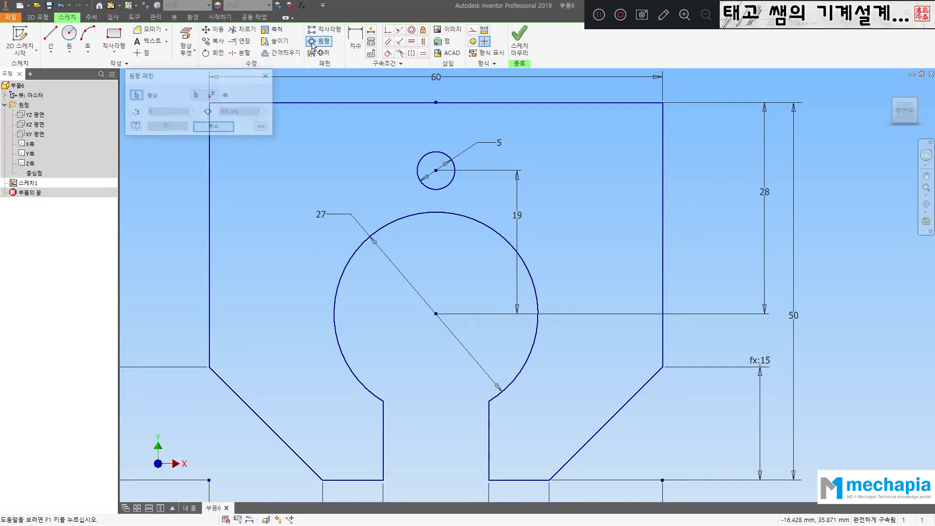
left_click_drag(229, 77, 245, 105)
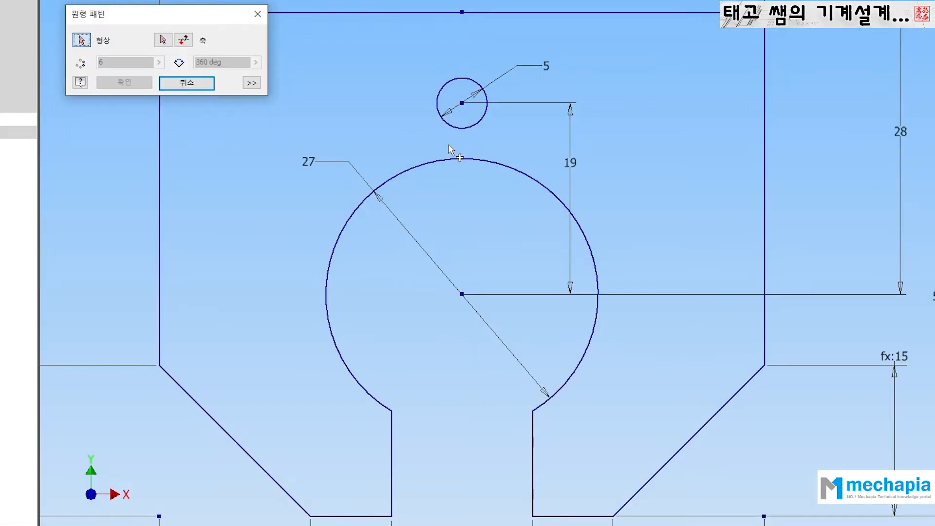
left_click(462, 128)
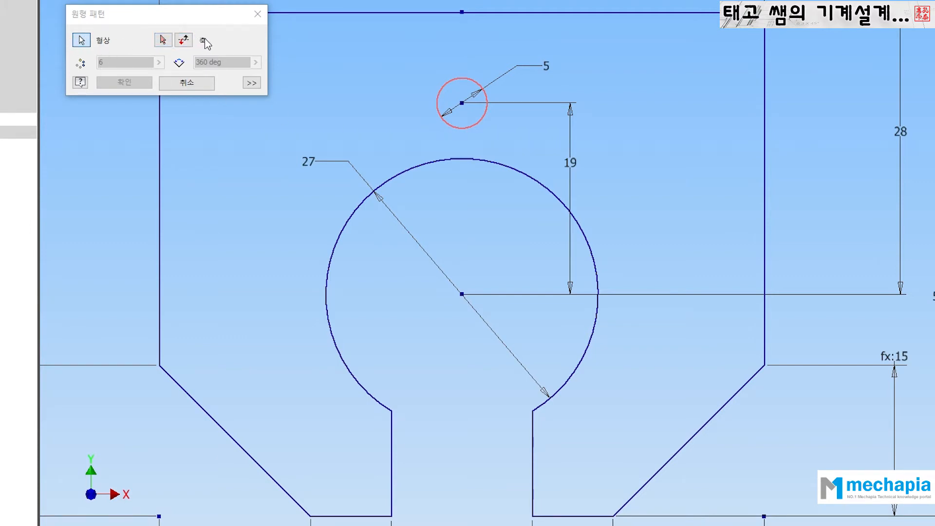
left_click(462, 295)
left_click(162, 42)
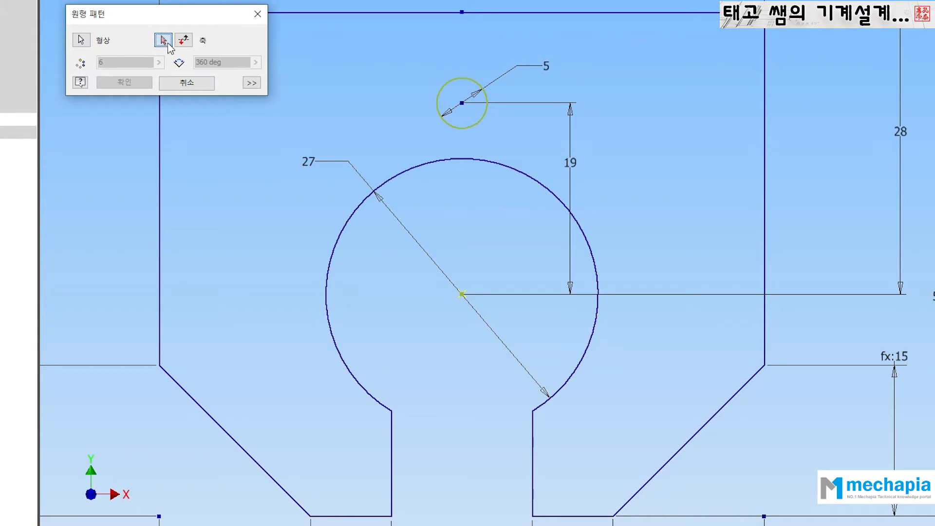
left_click(462, 294)
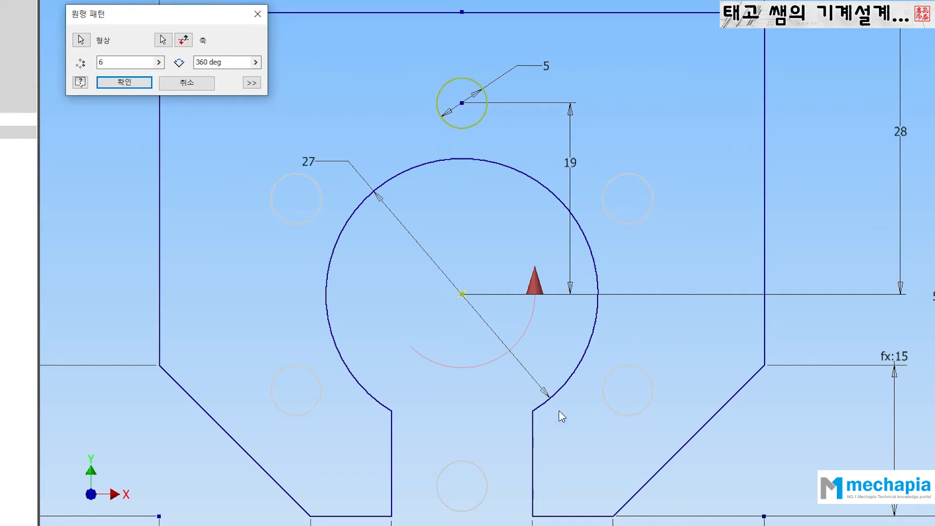
left_click(183, 40)
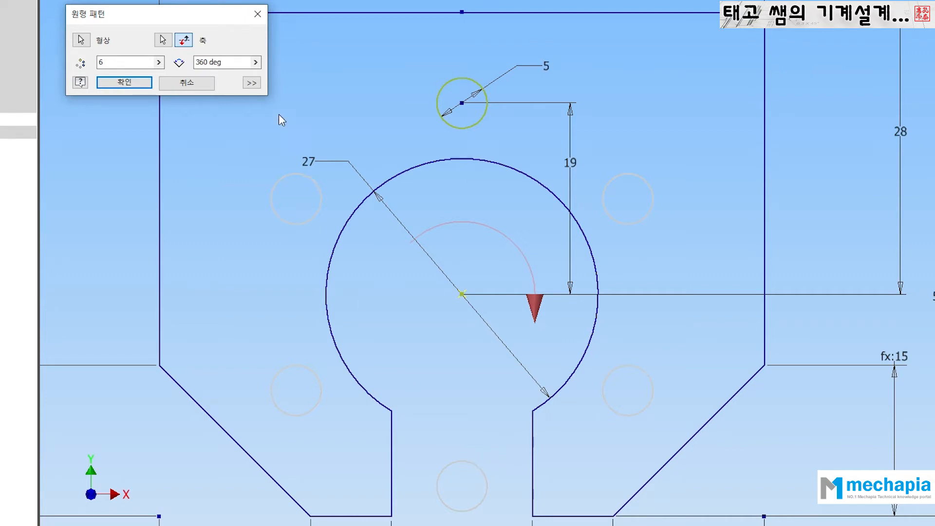
Suppress the pattern instance in the slot opening below the large arc, and create the circular pattern.
left_click(252, 84)
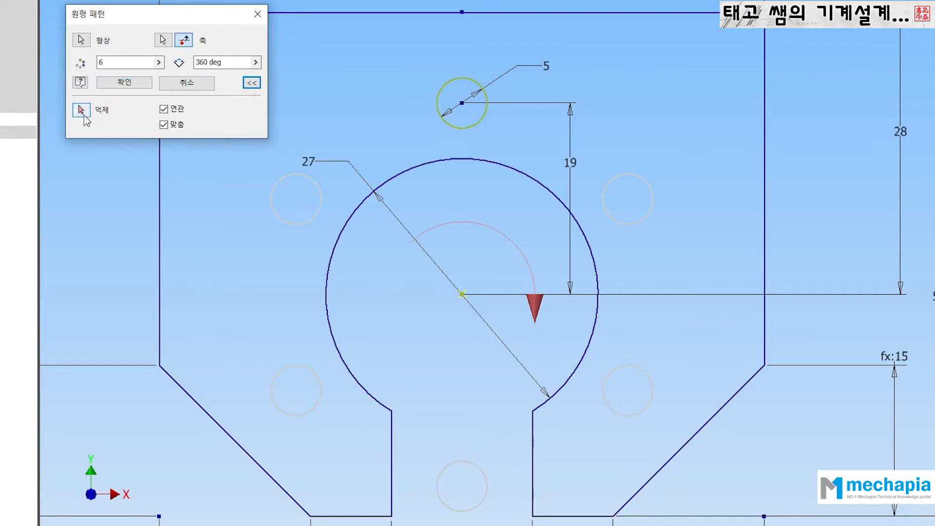
left_click(252, 83)
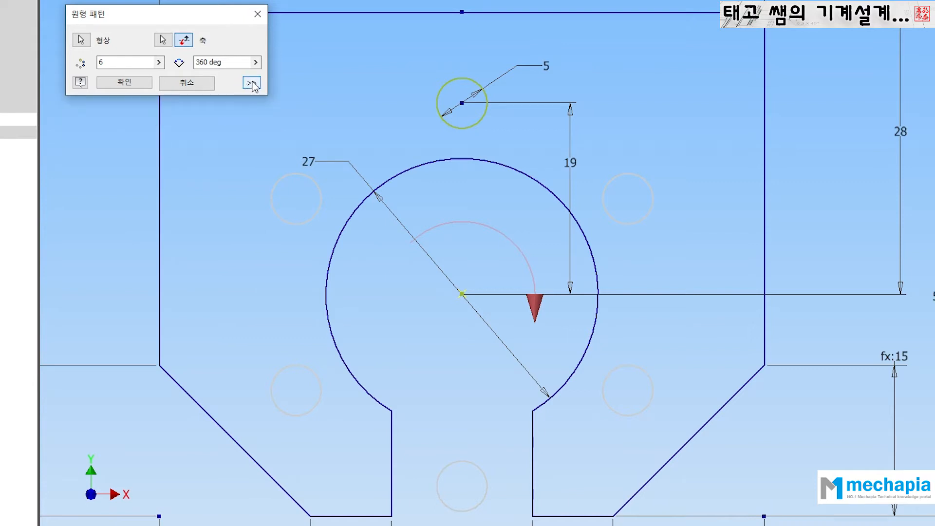
left_click(252, 83)
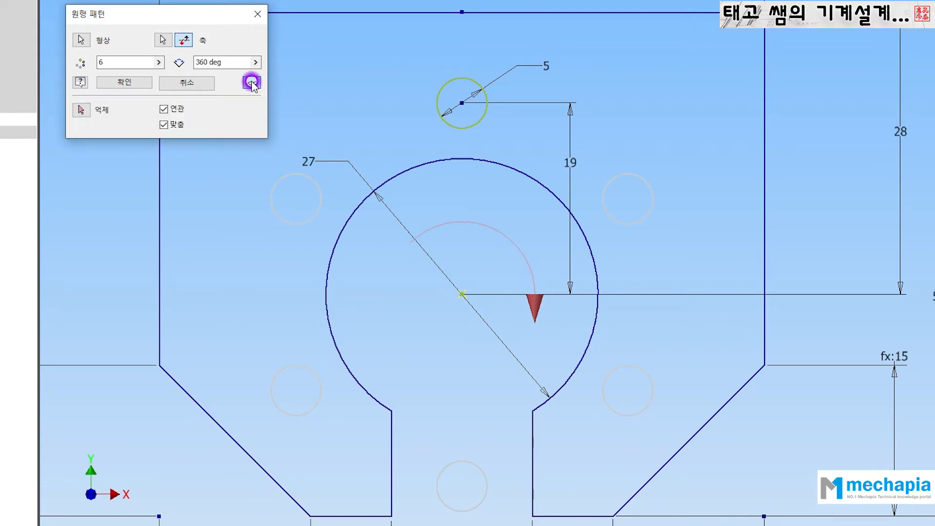
left_click(82, 111)
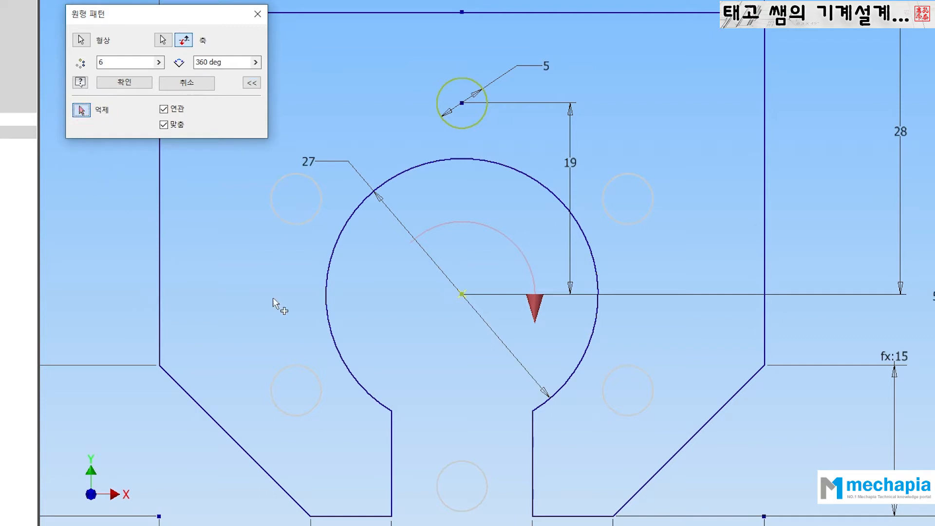
left_click(458, 463)
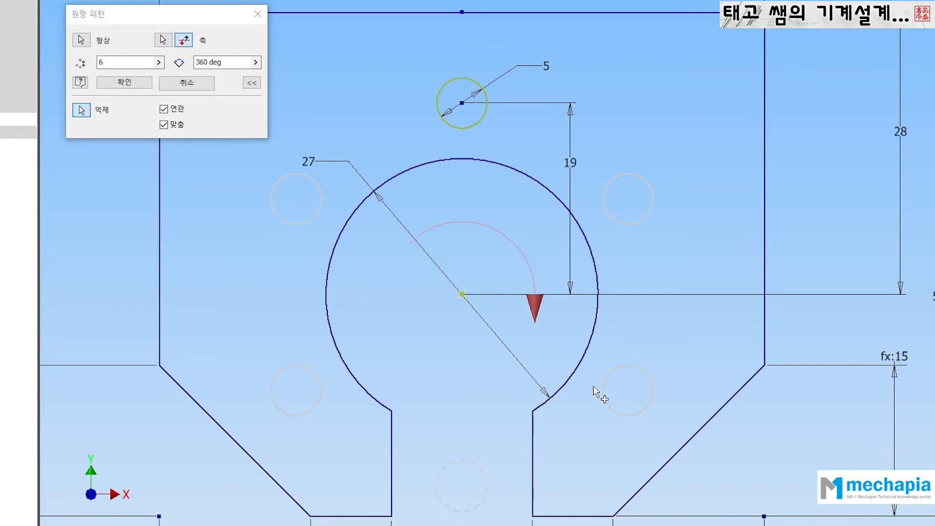
left_click(124, 83)
scroll(384, 385, "down", 2)
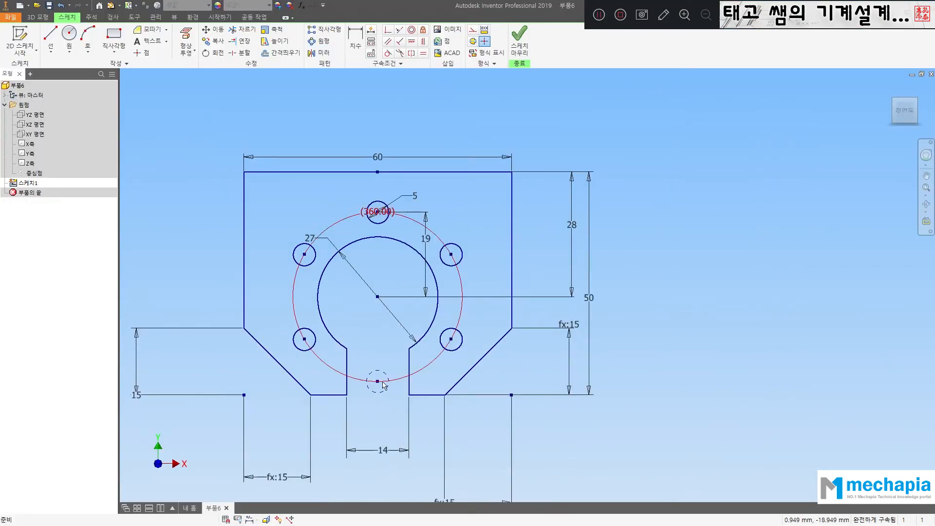
scroll(364, 374, "up", 3)
middle_click_drag(388, 321, 441, 374)
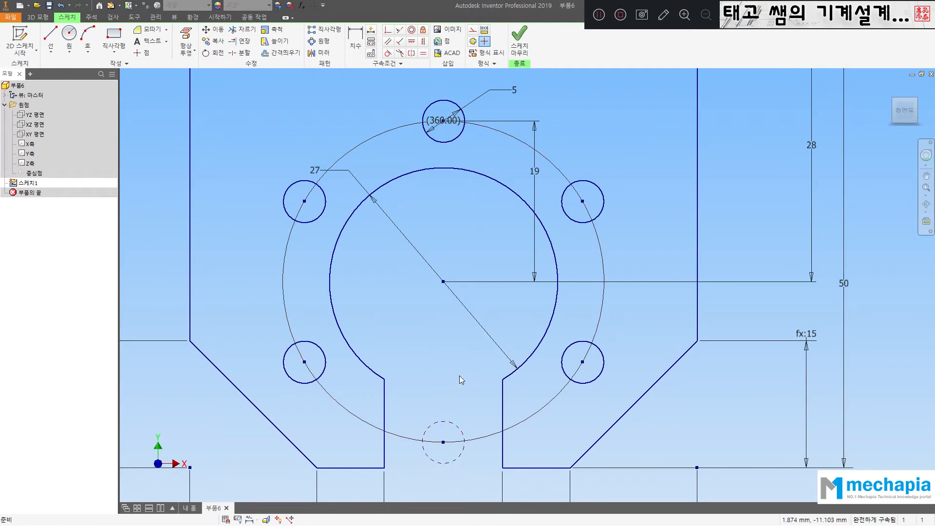
scroll(466, 369, "down", 2)
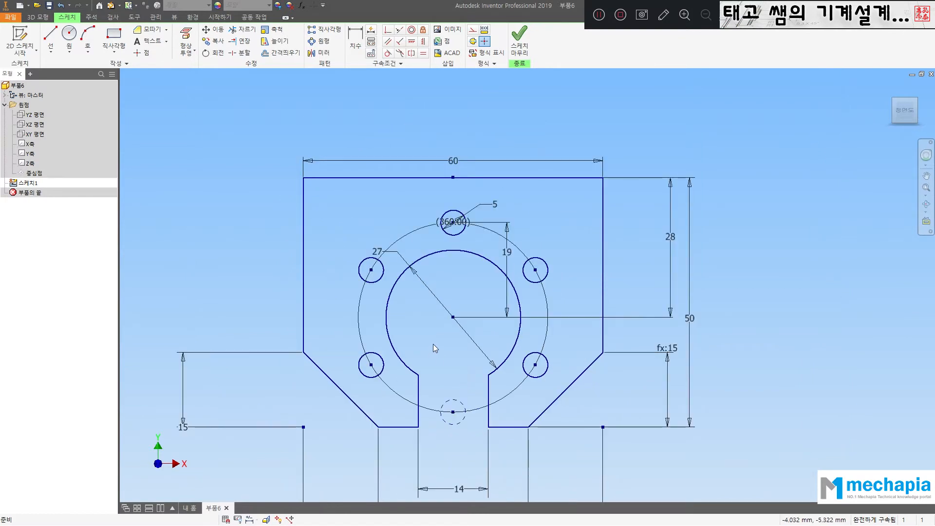
Finish the sketch and extrude the plate profile with its five holes 10 mm.
left_click(517, 46)
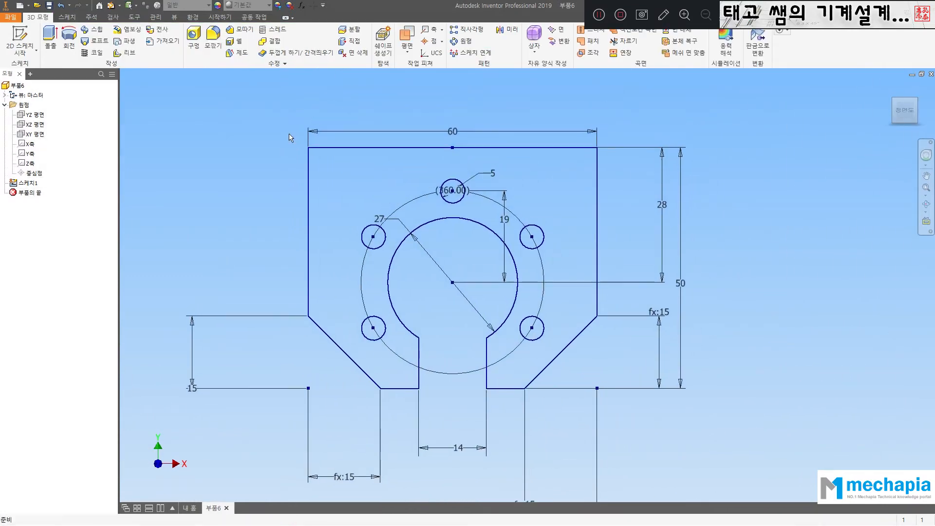
left_click(51, 39)
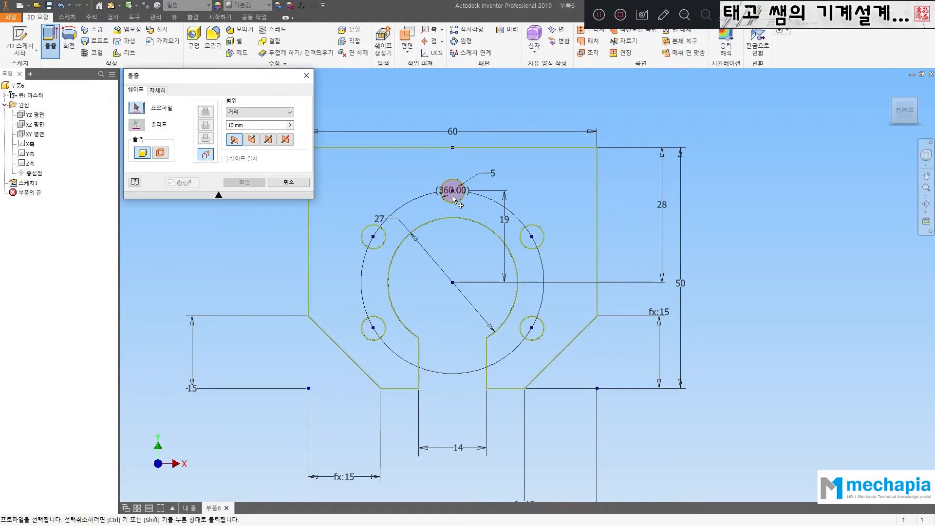
left_click(396, 177)
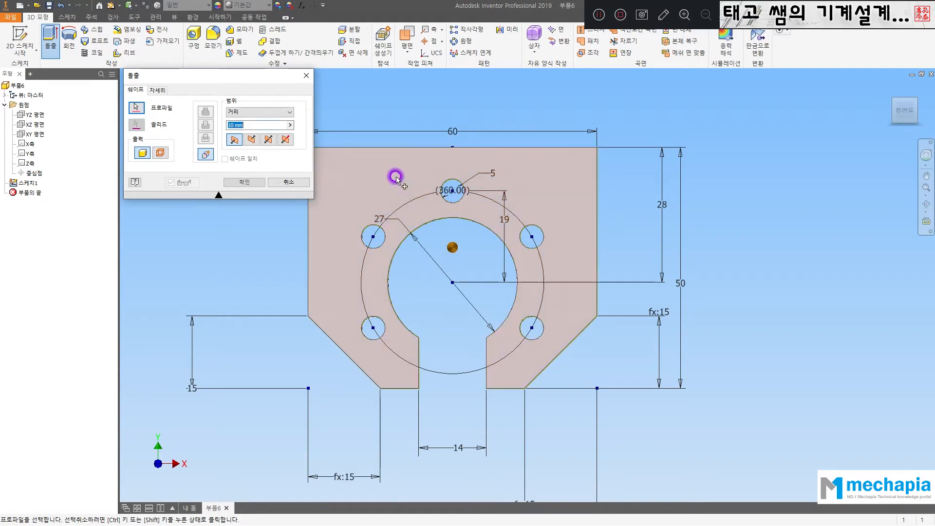
middle_click_drag(479, 285, 422, 287, "shift")
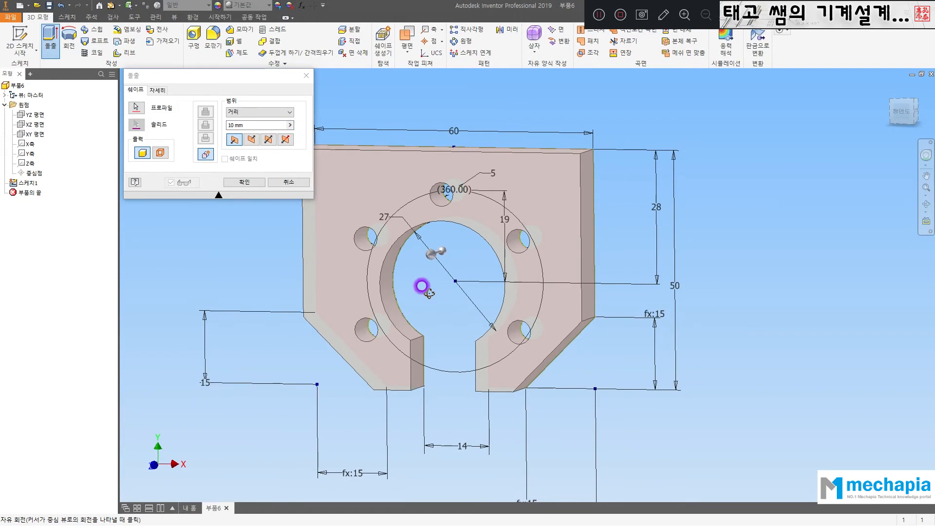
left_click(244, 182)
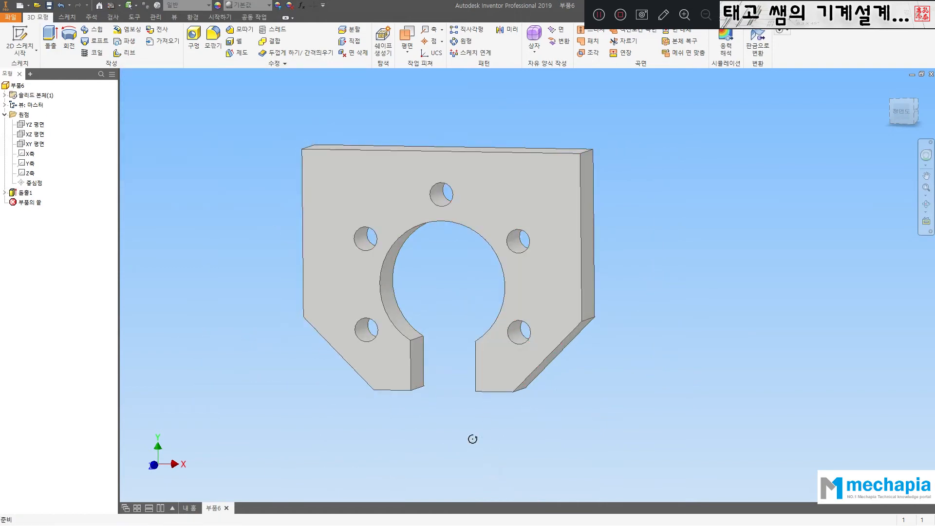
left_click_drag(570, 406, 536, 404)
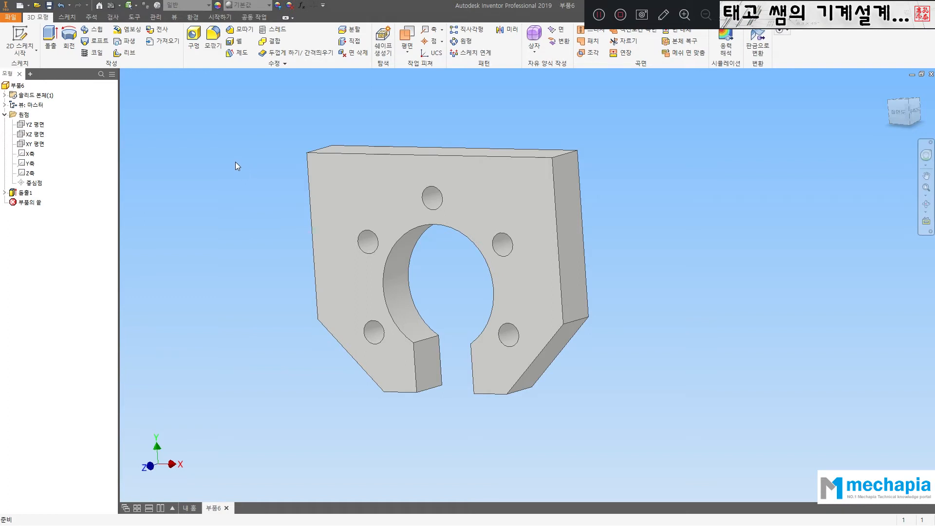
Delete the plate's extrusion while keeping the sketch it used.
right_click(21, 193)
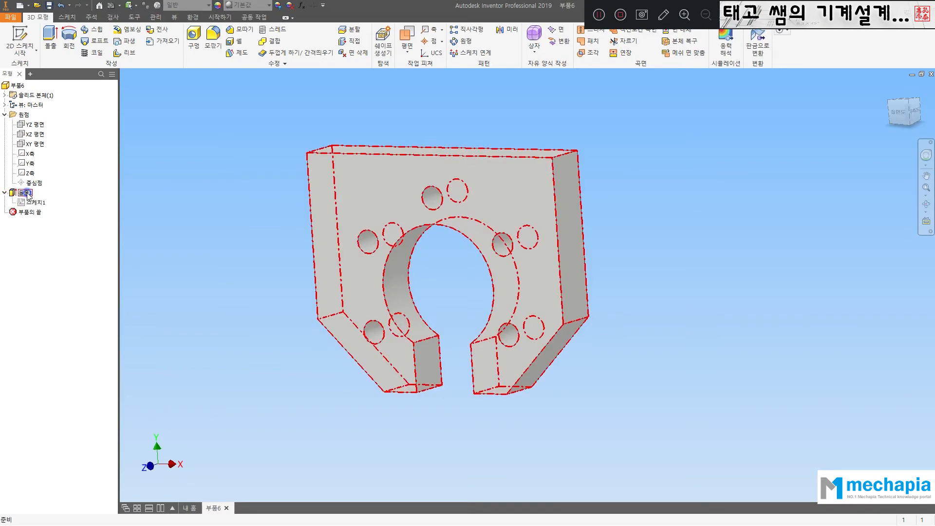
left_click(75, 242)
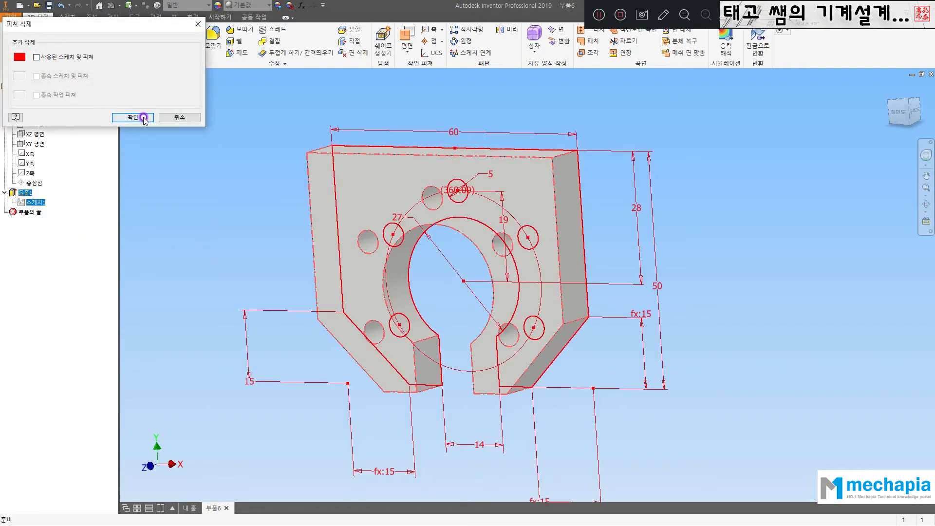
left_click(121, 116)
Reopen the plate sketch, and delete the circular hole pattern and the original 5 mm circle.
double_click(28, 182)
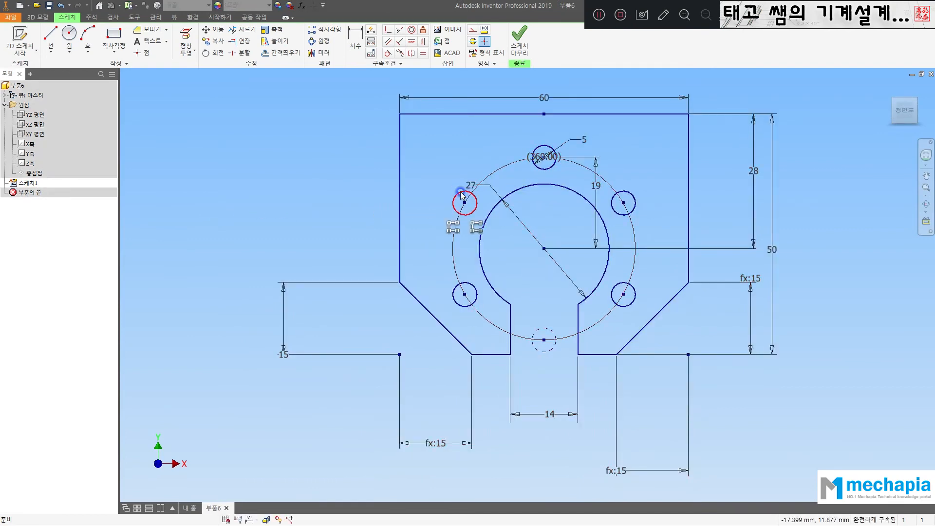
right_click(459, 191)
left_click(352, 165)
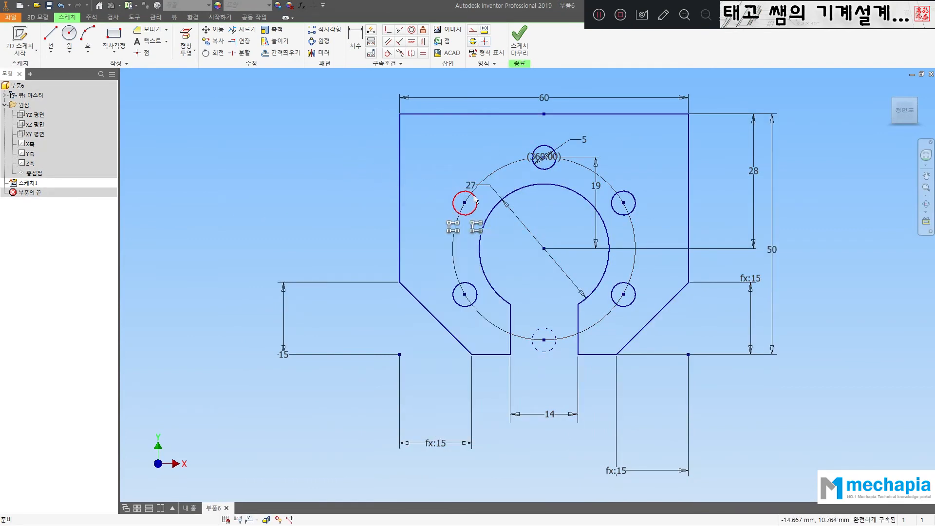
right_click(461, 194)
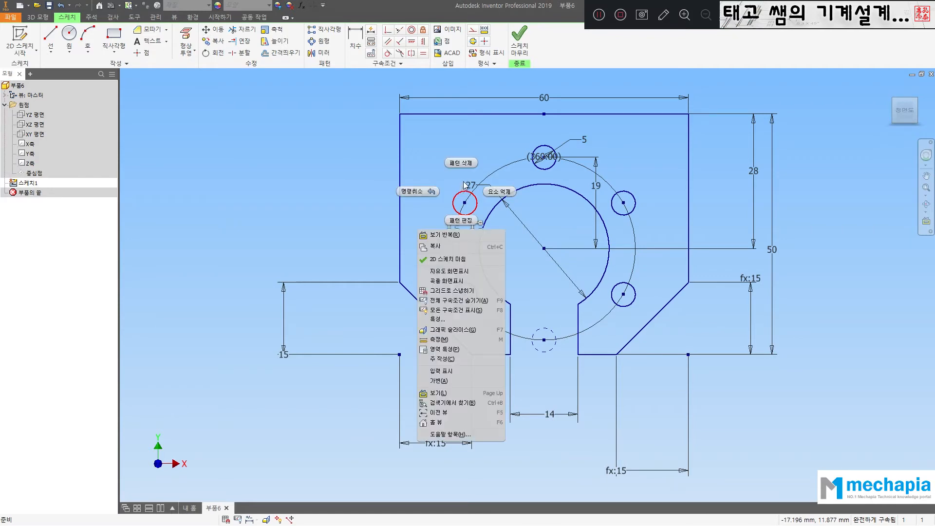
left_click(463, 163)
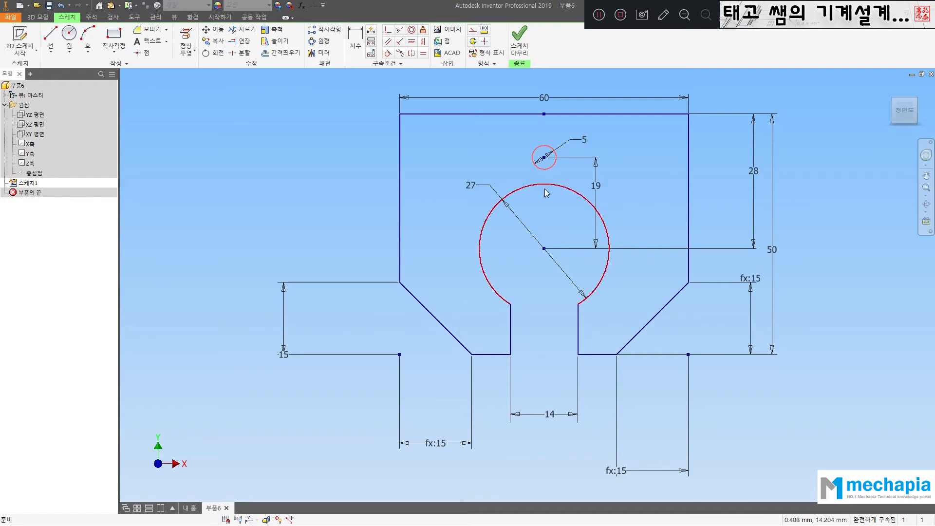
key("Delete")
Finish the sketch and extrude the plate profile without holes.
middle_click_drag(534, 231, 396, 245)
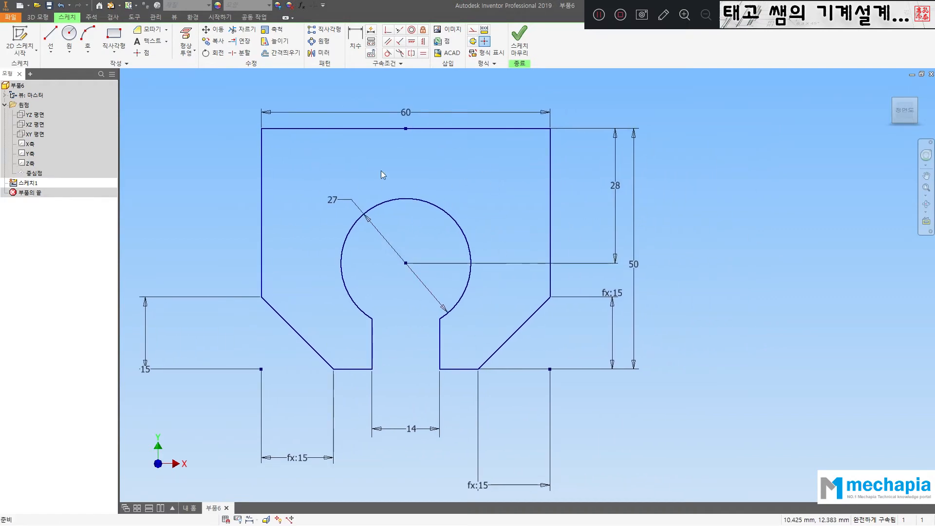
left_click(525, 48)
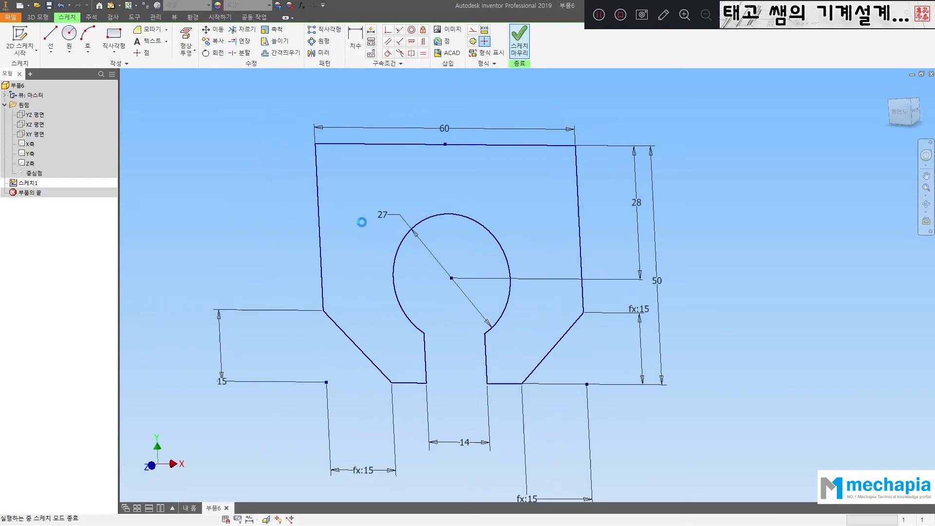
left_click(49, 45)
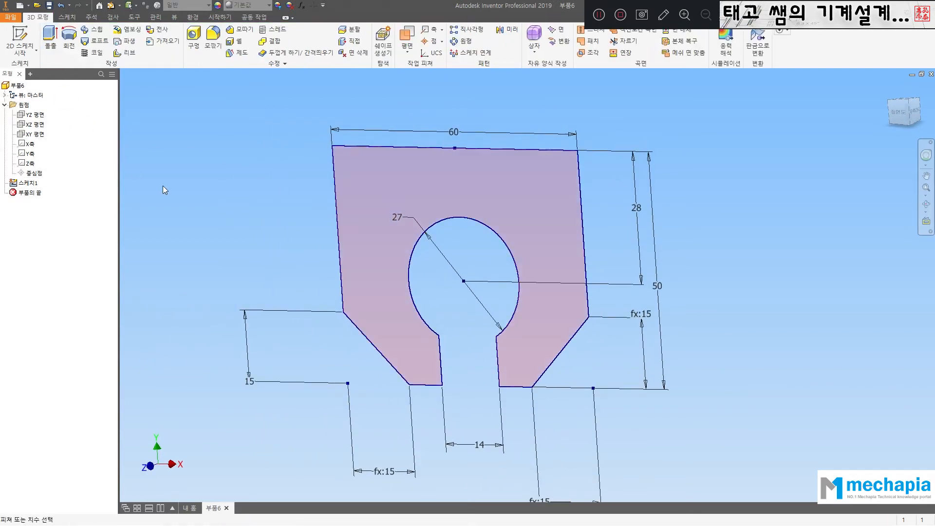
left_click(253, 182)
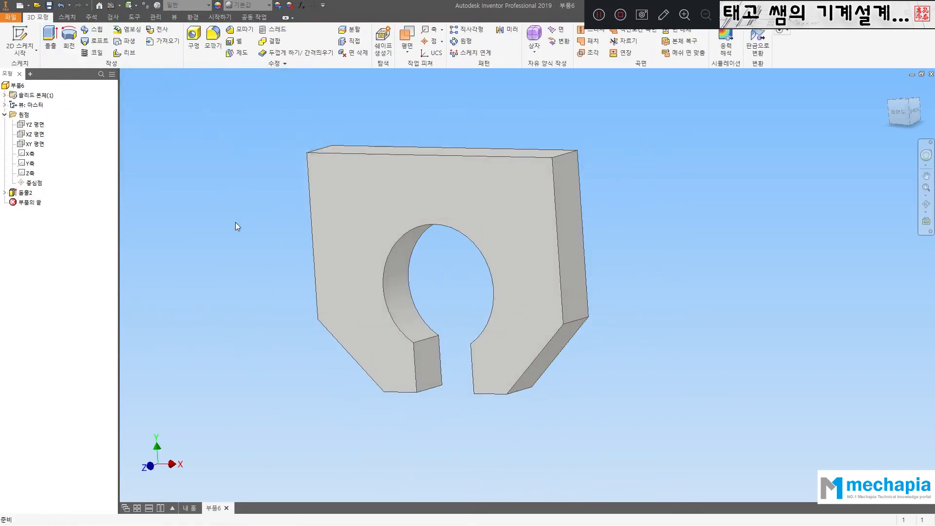
Start a sketch on the plate's front face and draw a small circle directly above the large arc's centre.
middle_click_drag(439, 192, 417, 184)
left_click(416, 183)
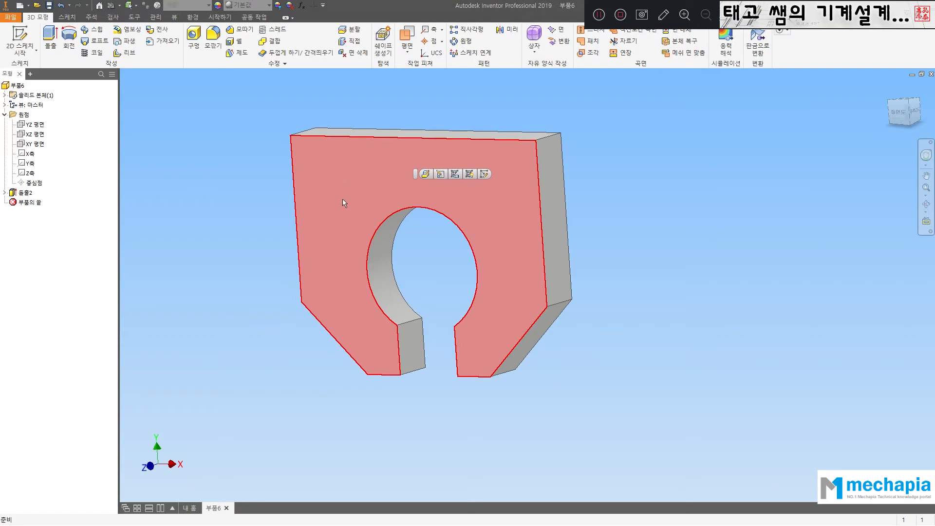
left_click(483, 174)
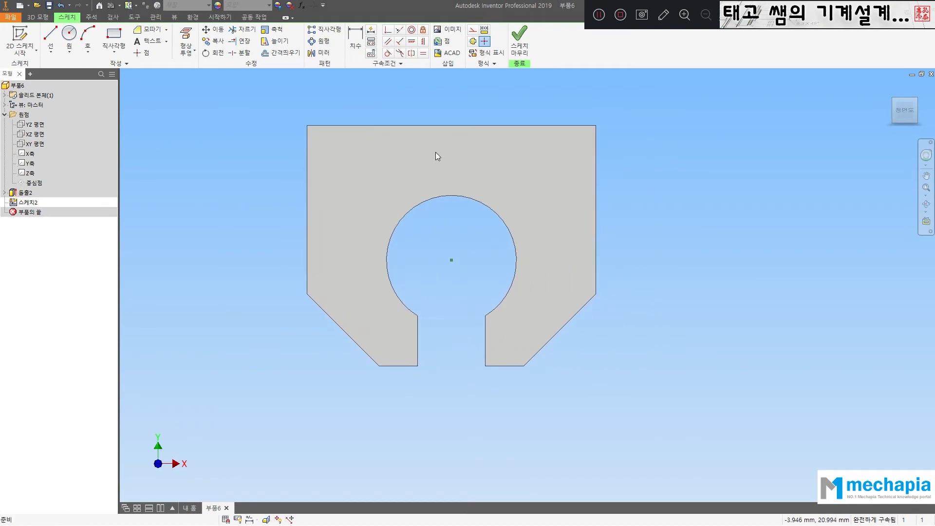
left_click(69, 34)
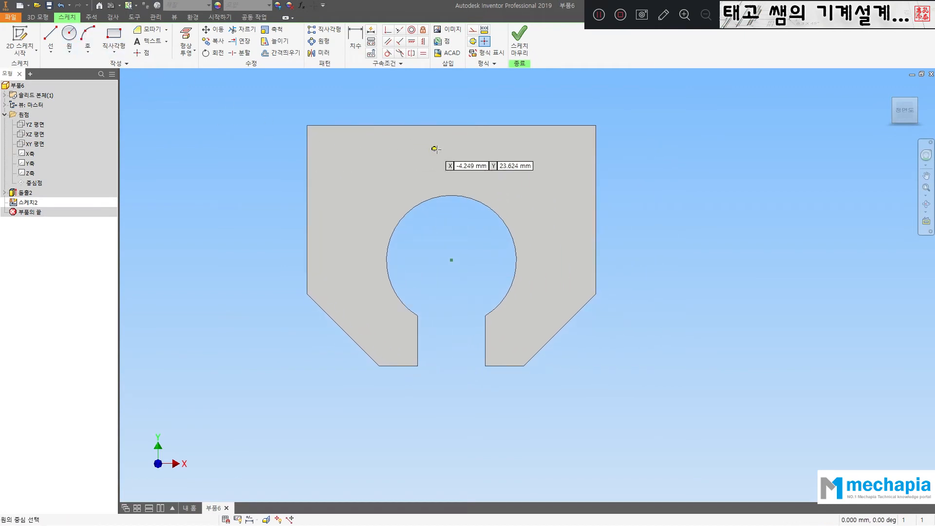
left_click(452, 167)
left_click(463, 176)
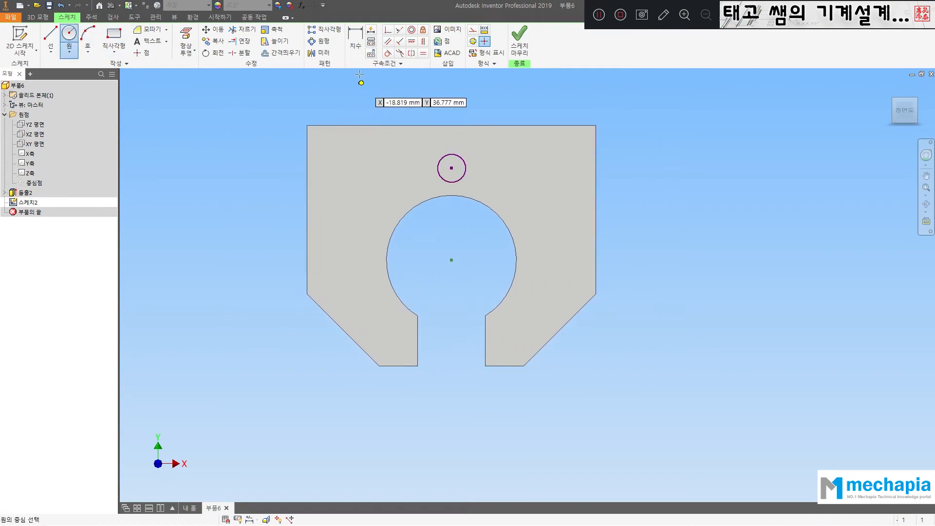
Dimension the small circle with its centre 19 mm from the large arc's centre and a 5 mm diameter.
key("d")
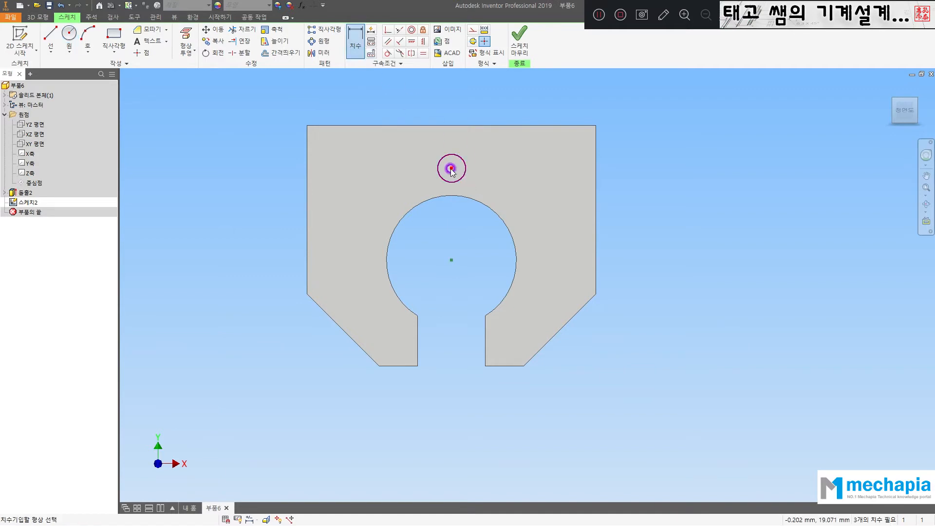
left_click(452, 168)
left_click(451, 260)
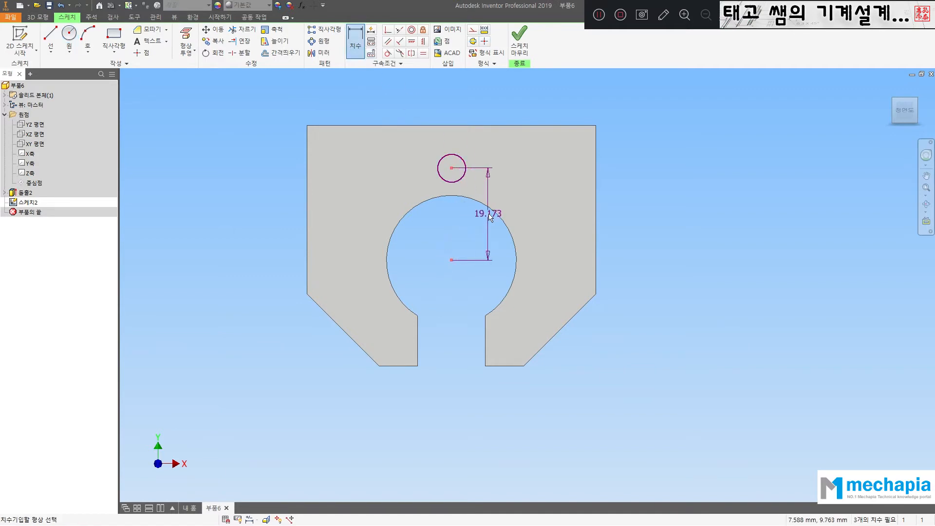
left_click(487, 221)
type("19")
key("Return")
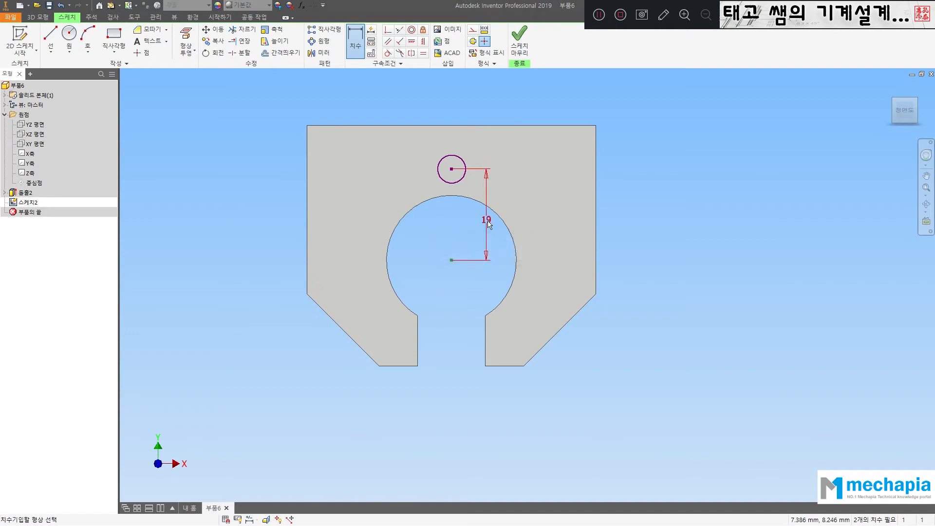
left_click(454, 158)
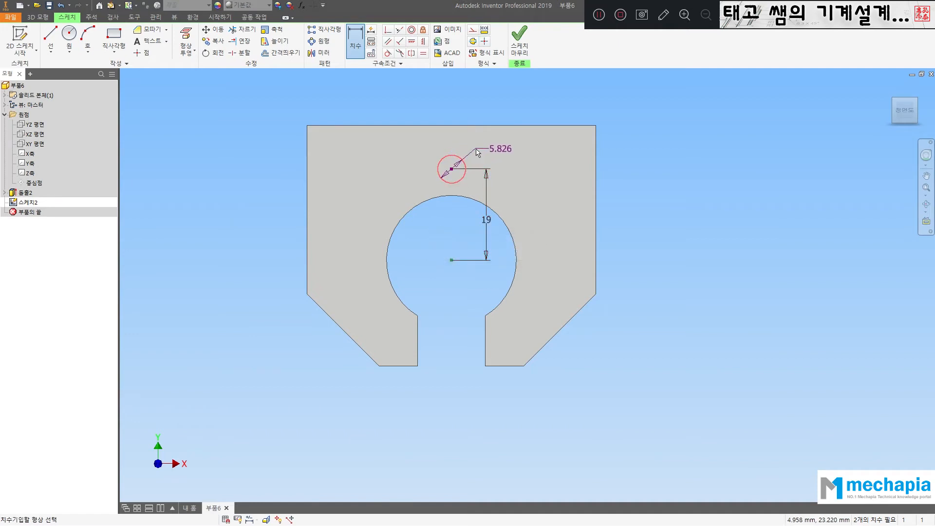
left_click(477, 152)
type("5")
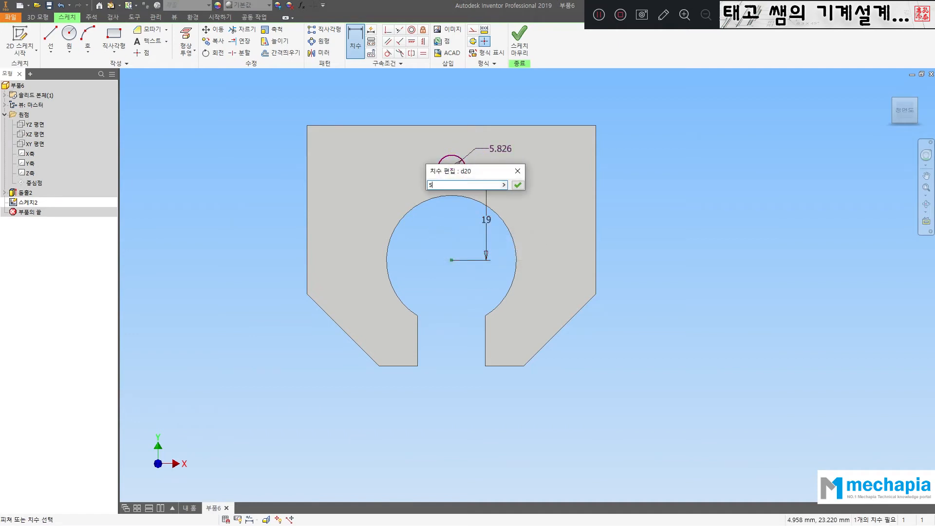
key("Return")
Constrain the small circle's centre to align vertically with the large arc's centre.
left_click(423, 42)
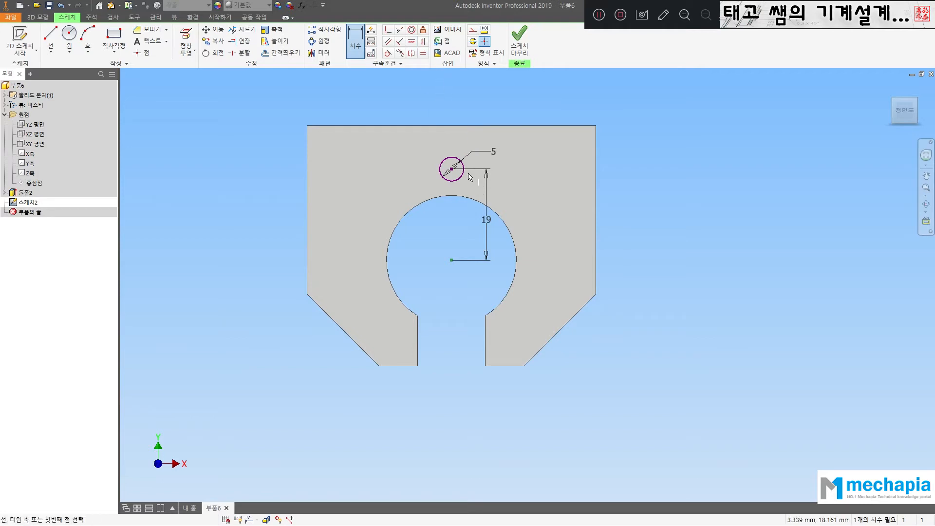
left_click(451, 169)
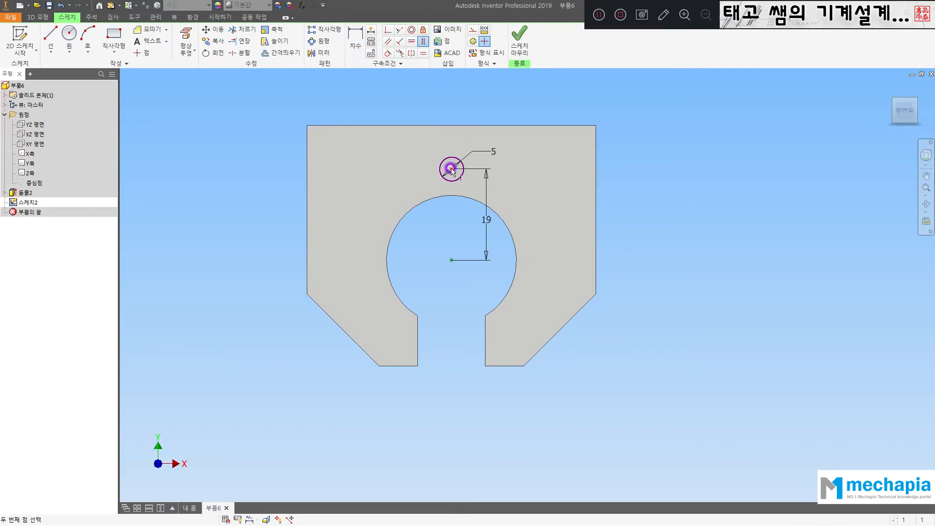
left_click(451, 260)
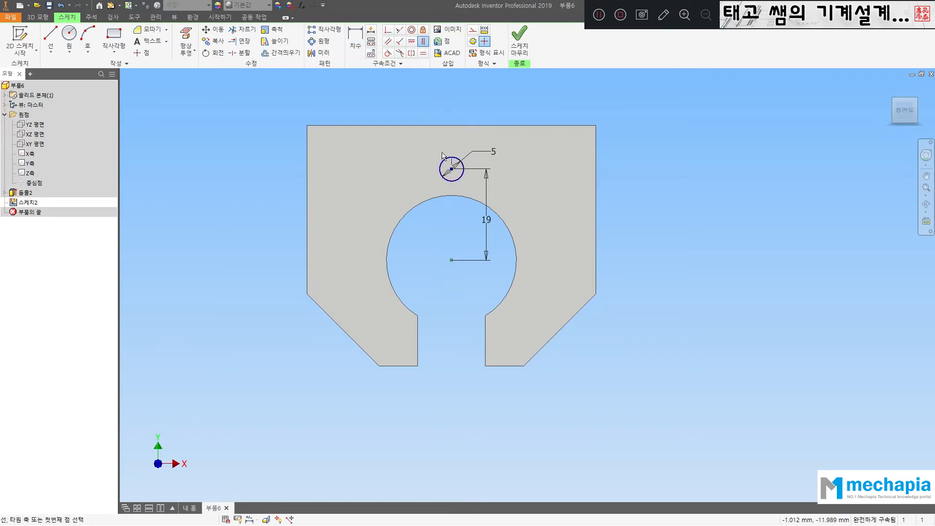
Finish the sketch and extrude the 5 mm circle as a 10 mm deep cut into the plate.
left_click(518, 42)
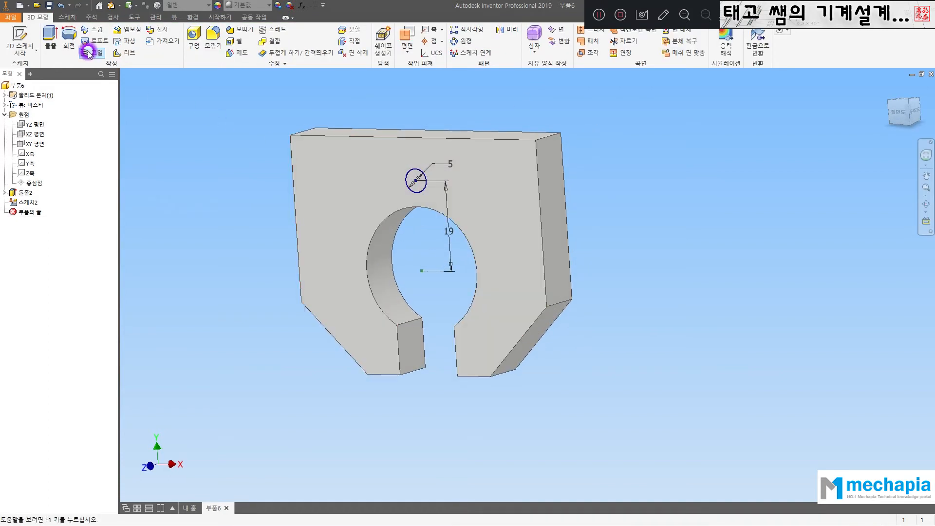
left_click(48, 43)
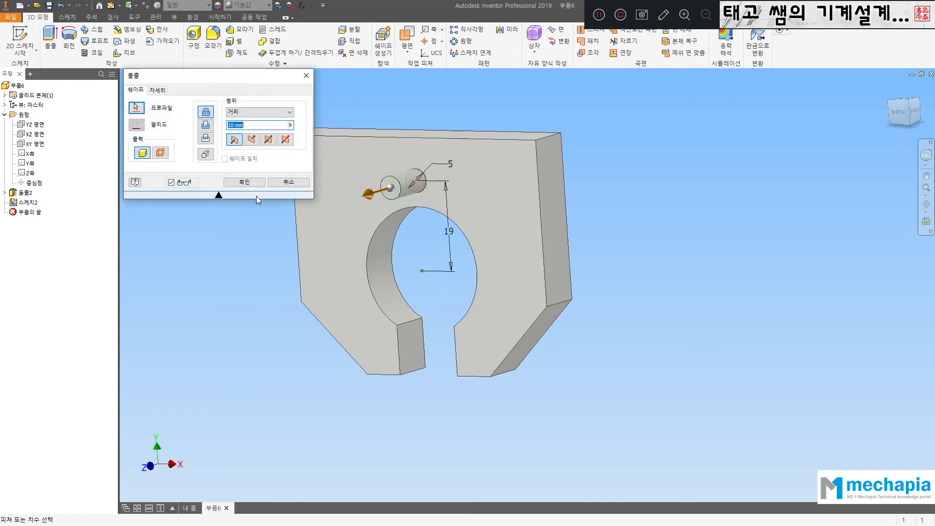
left_click(205, 125)
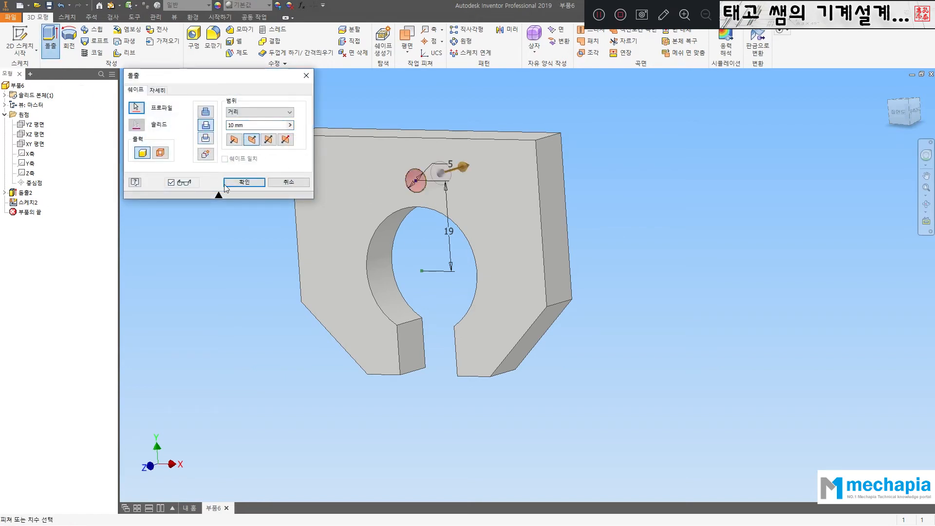
left_click(246, 183)
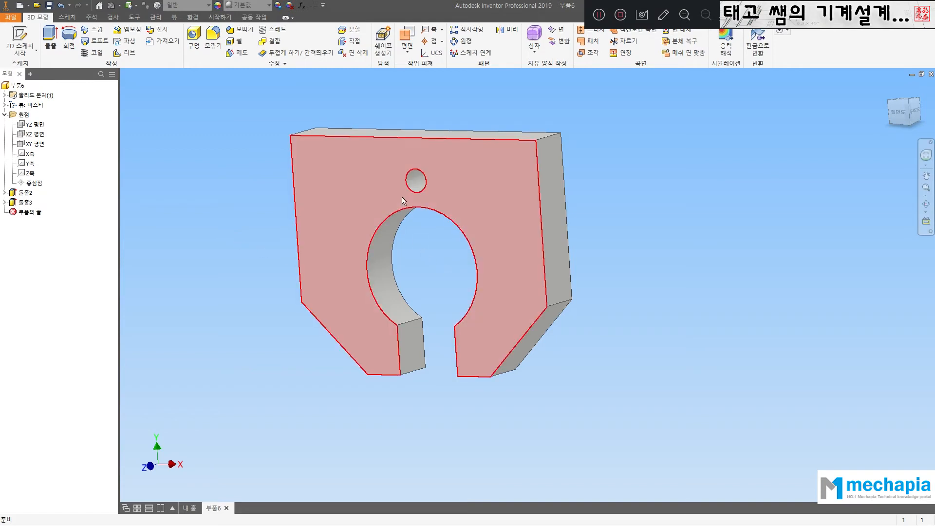
Create a circular pattern of the 5 mm hole around the large arc's axis with 6 instances over 360 degrees.
left_click(415, 181)
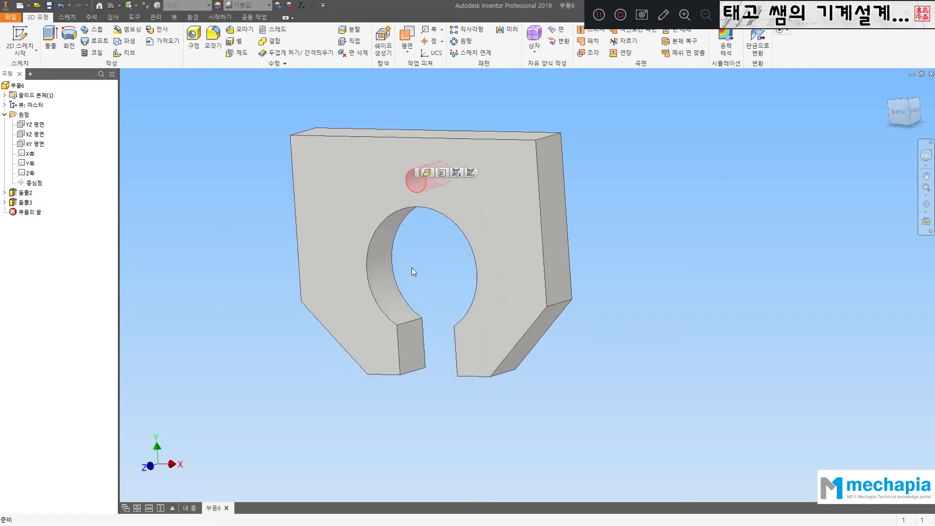
key("F4")
left_click_drag(457, 260, 545, 273)
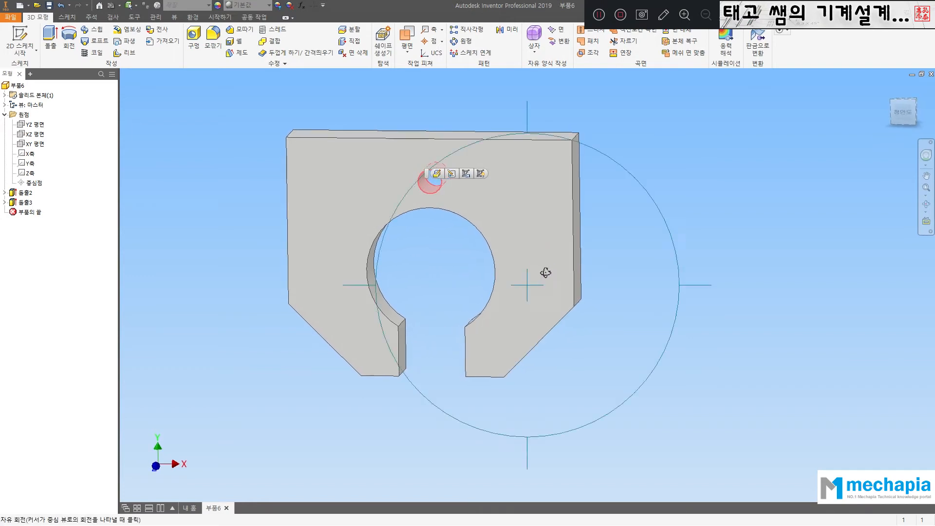
middle_click_drag(445, 259, 446, 278)
left_click(445, 277)
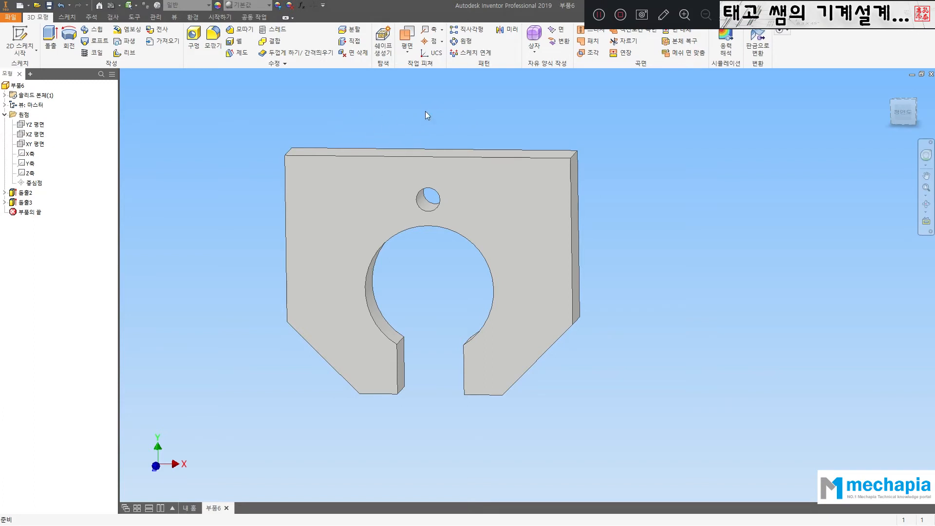
left_click(465, 42)
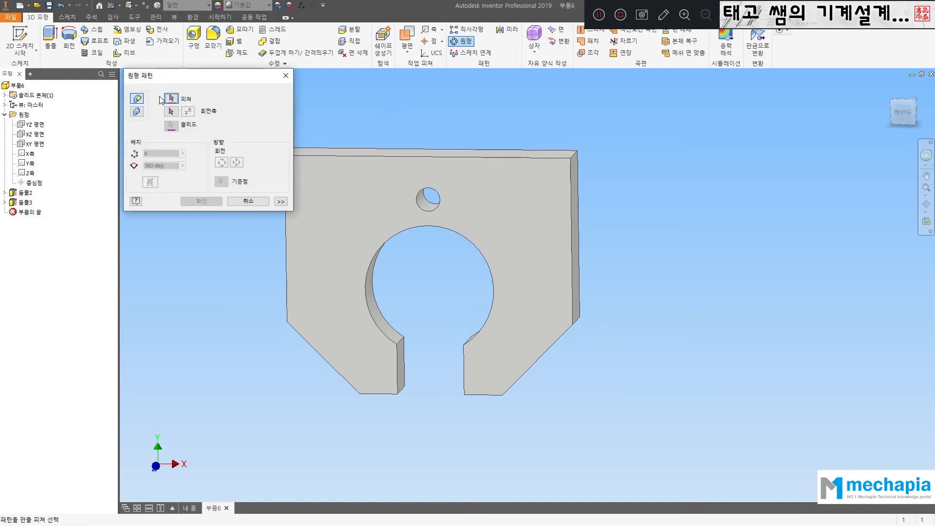
left_click(428, 195)
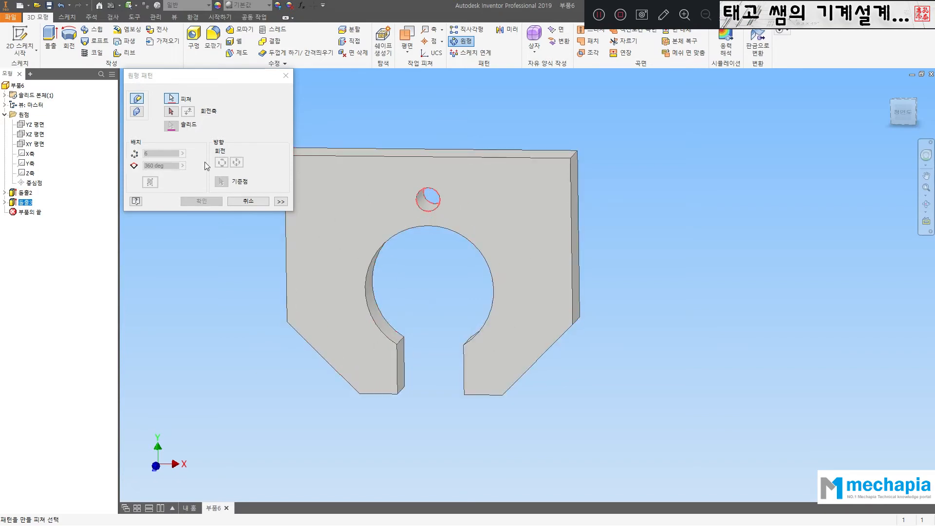
left_click(172, 112)
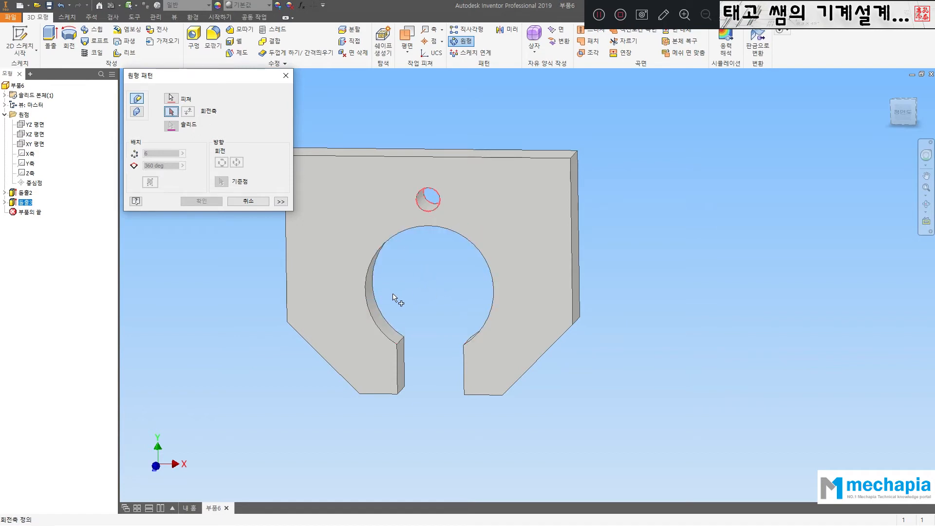
left_click(373, 297)
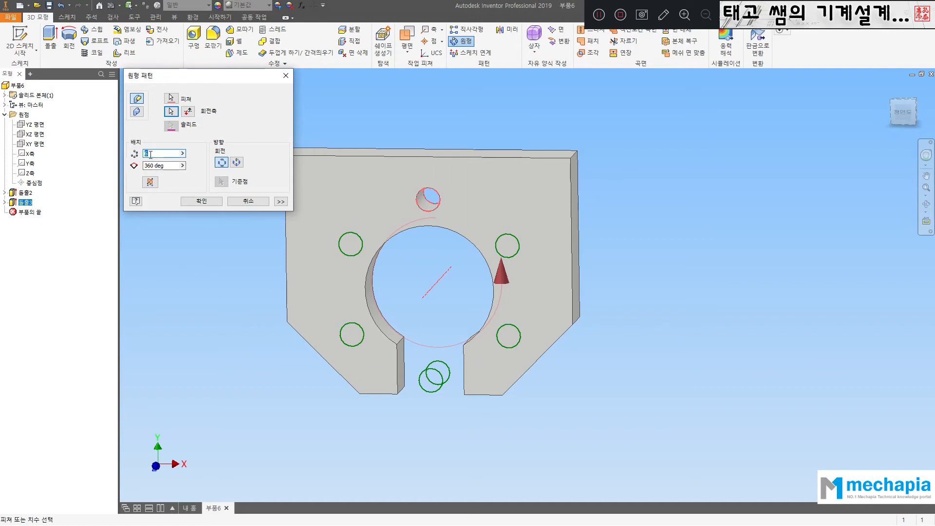
left_click(281, 201)
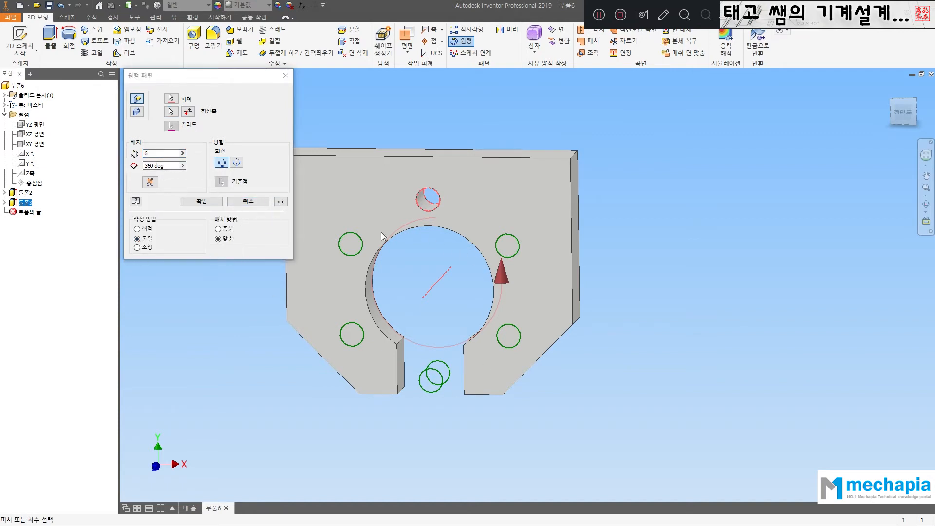
left_click(202, 201)
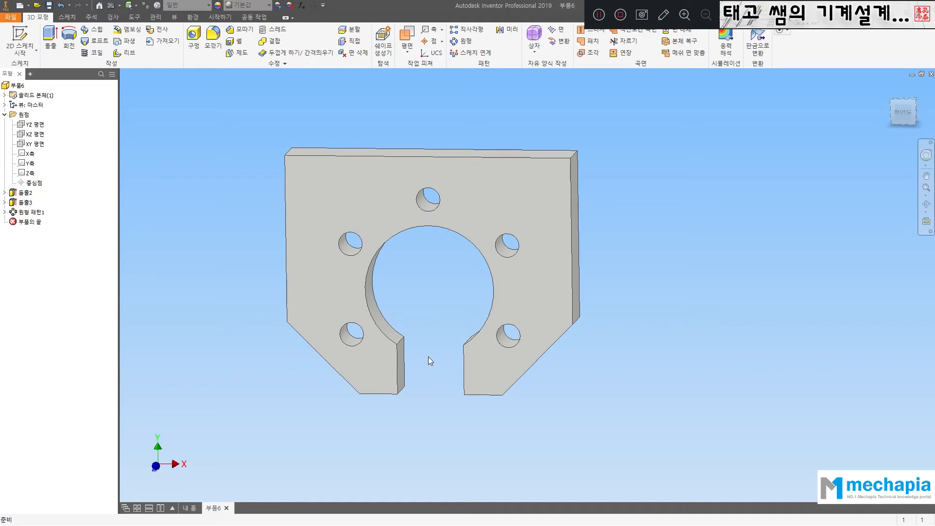
Delete the circular pattern of the 5 mm hole.
right_click(30, 214)
left_click(53, 227)
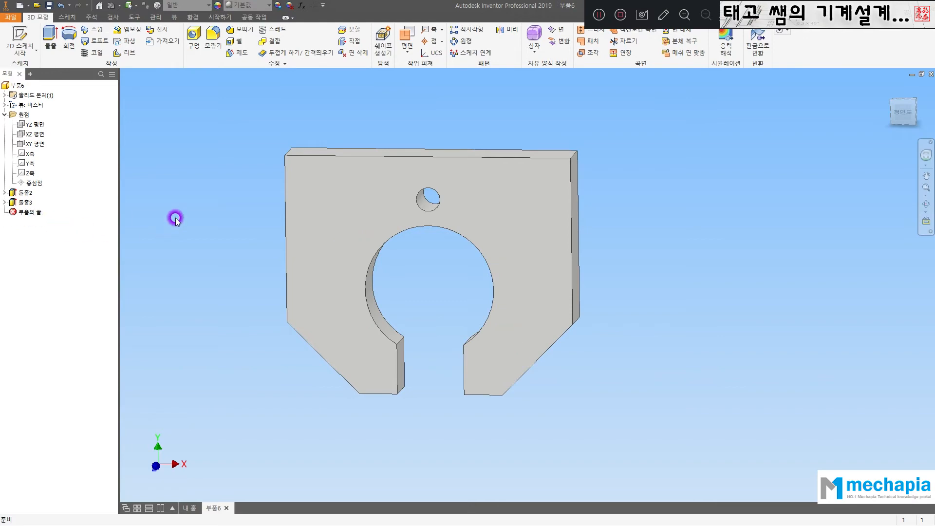
Set up a midplane circular pattern of the 5 mm hole around the large arc's axis, spanning 180 degrees.
left_click(460, 41)
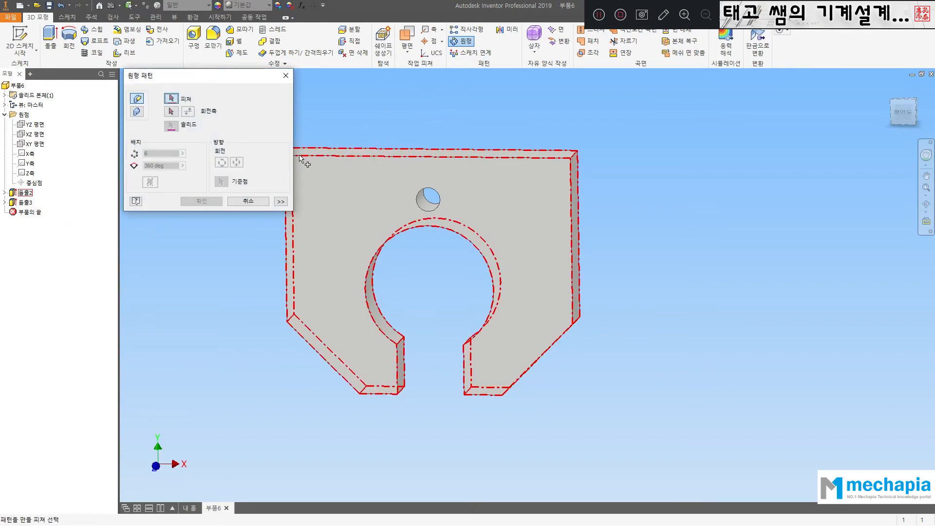
left_click(428, 190)
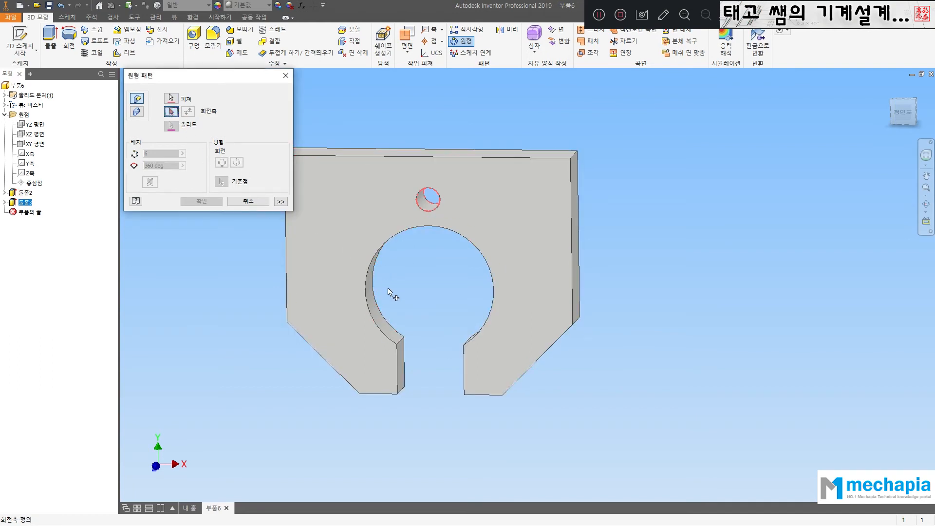
left_click(448, 319)
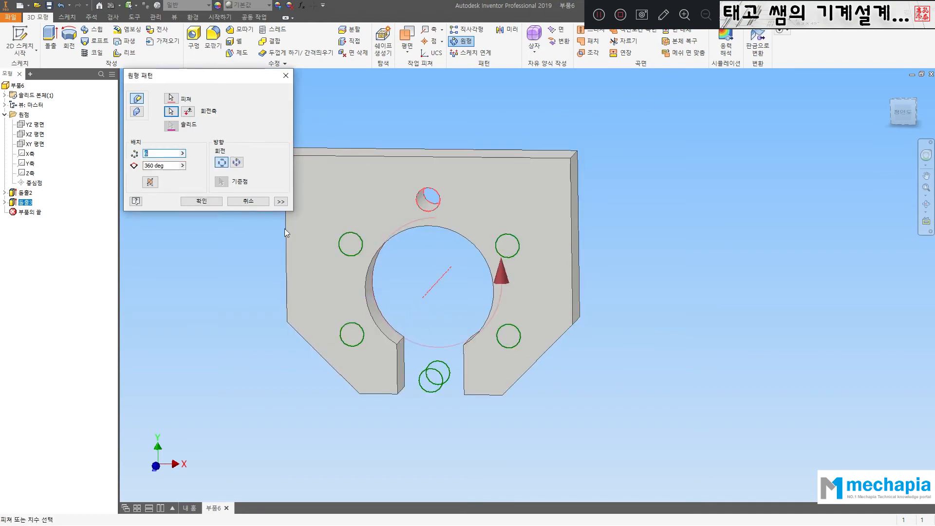
left_click(151, 183)
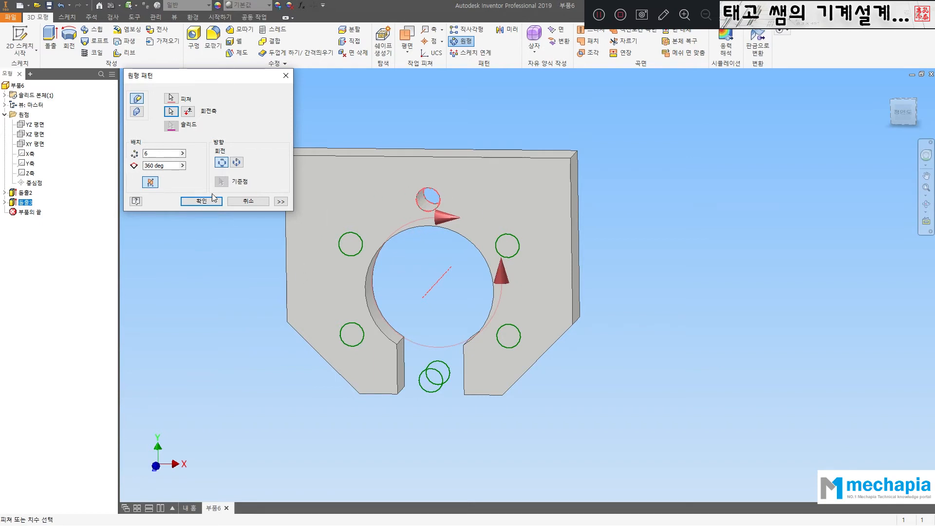
left_click_drag(178, 166, 139, 165)
type("180")
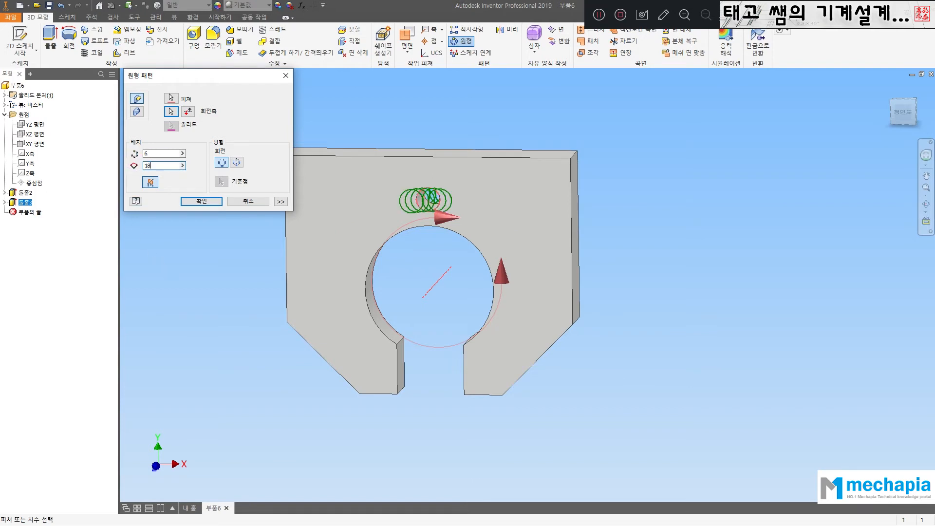
Try the hole pattern with 5 instances over 240 degrees, and discard it without creating the feature.
double_click(145, 154)
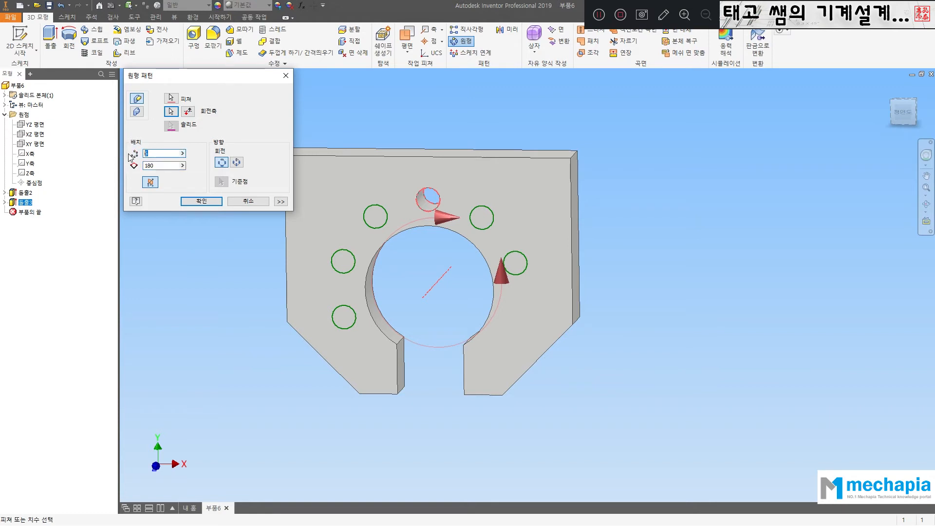
type("5")
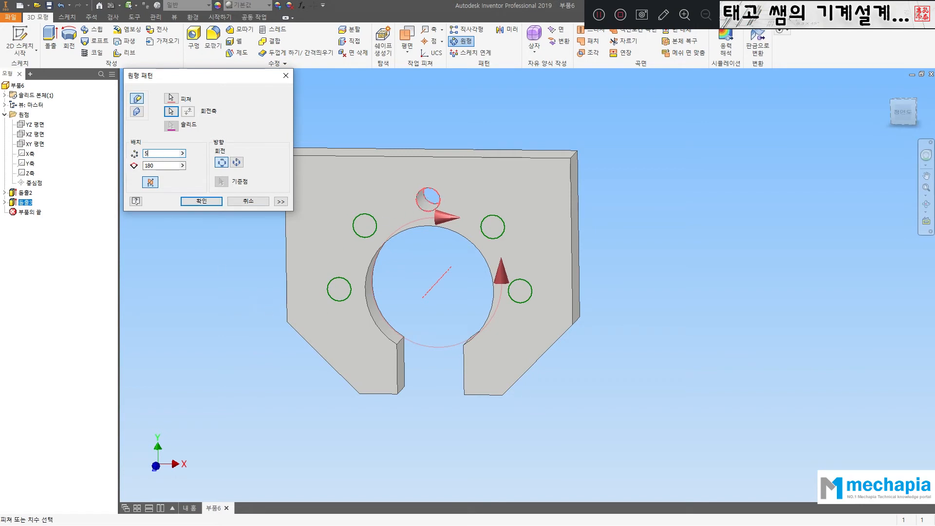
mouse_move(0, 78)
left_mouse_down()
mouse_move(184, 102)
mouse_move(383, 47)
left_mouse_up()
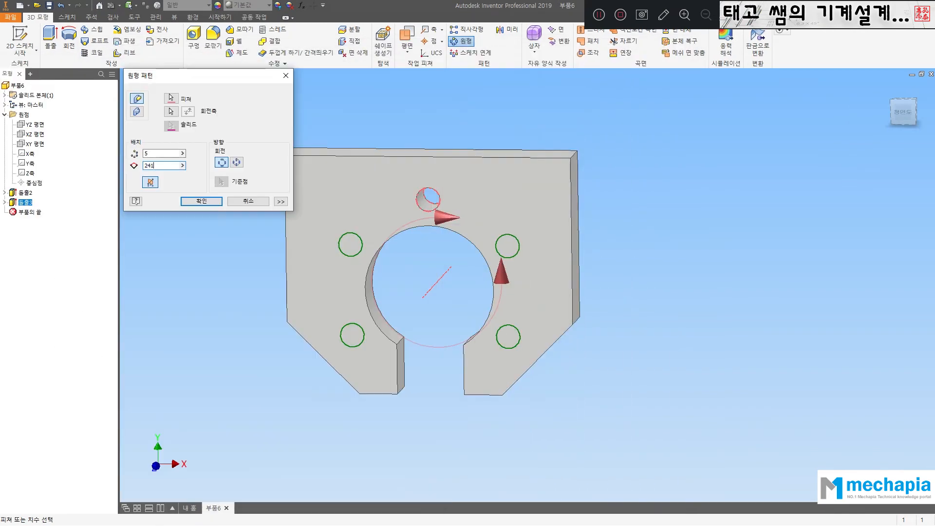
key("BackSpace")
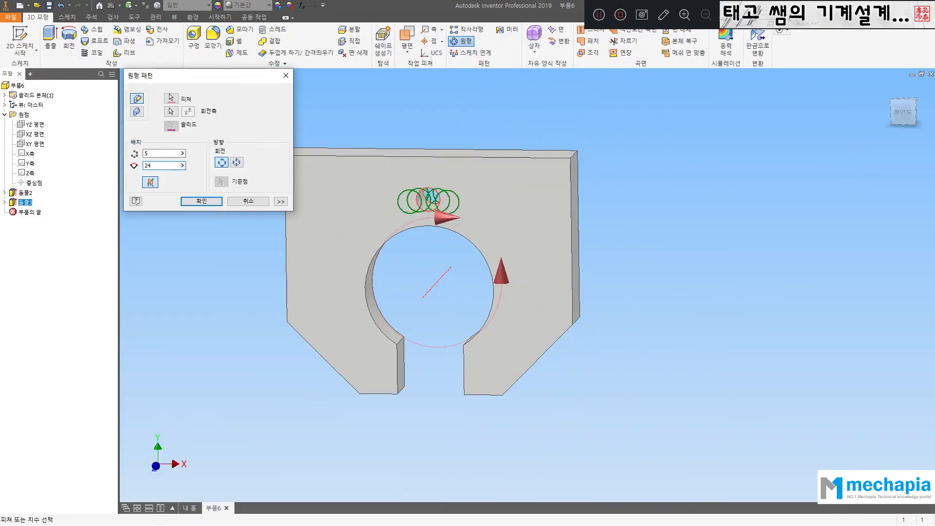
type("0")
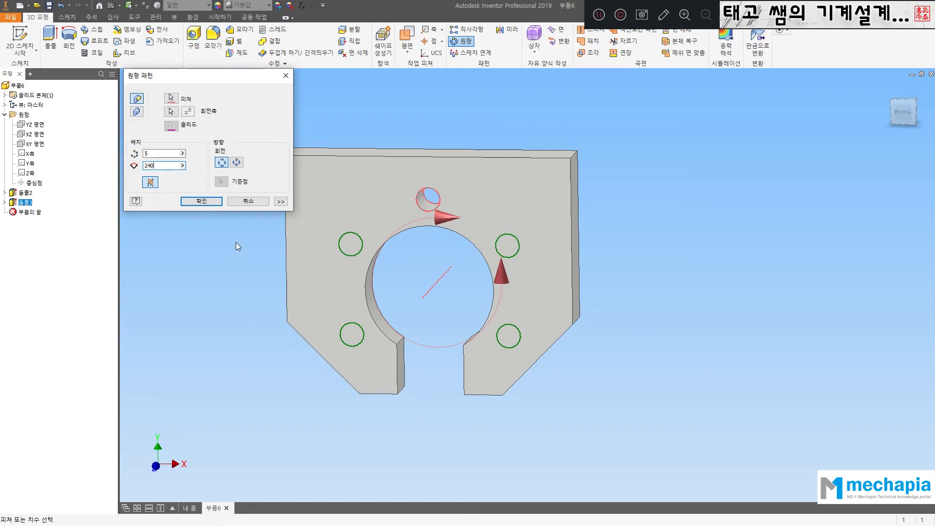
key("Escape")
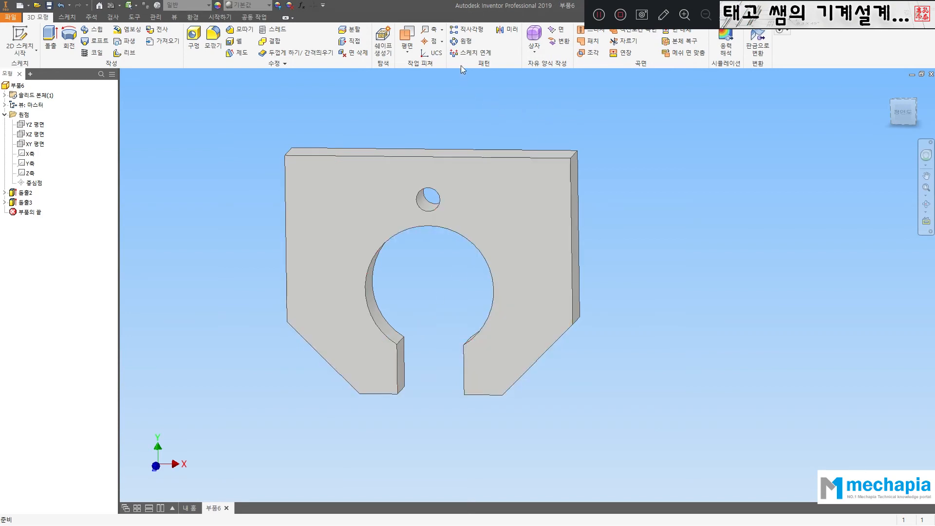
Create a midplane circular pattern of the 5 mm hole around the large arc's axis with 5 instances over 240 degrees.
left_click(462, 41)
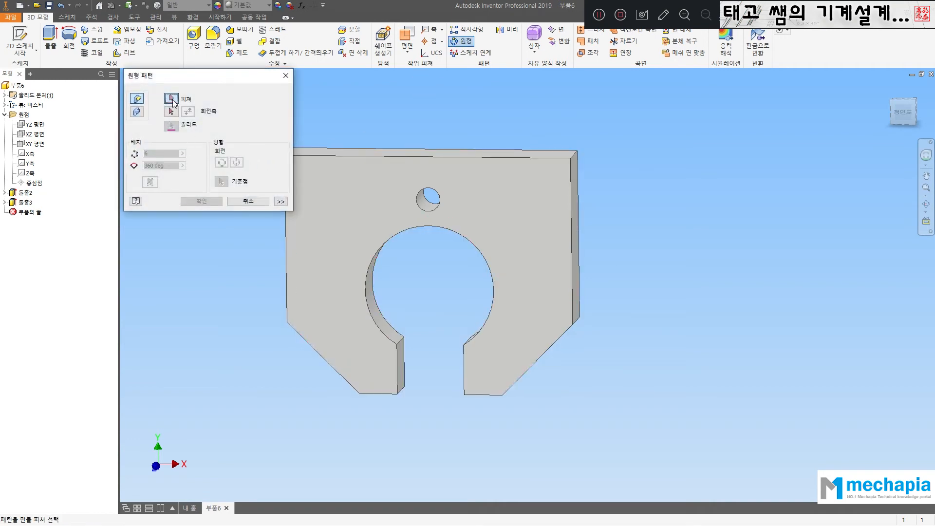
left_click(428, 197)
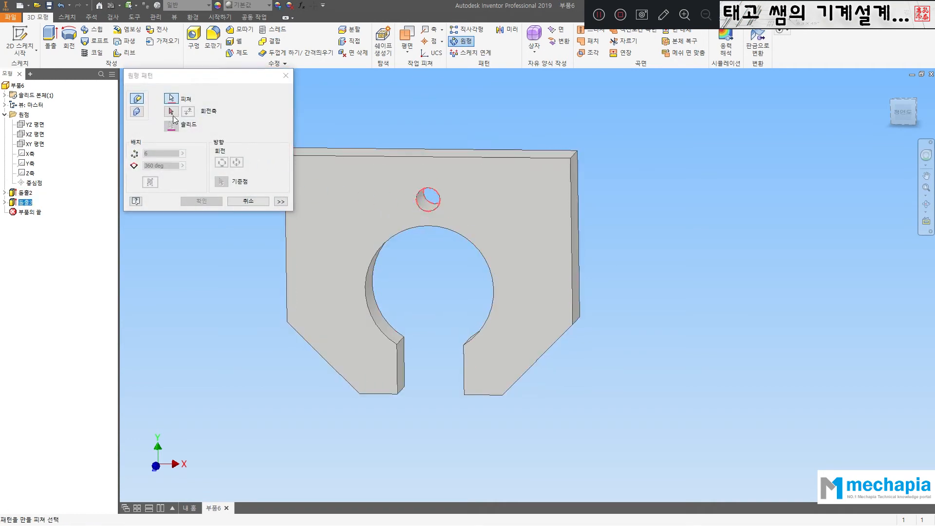
left_click(369, 269)
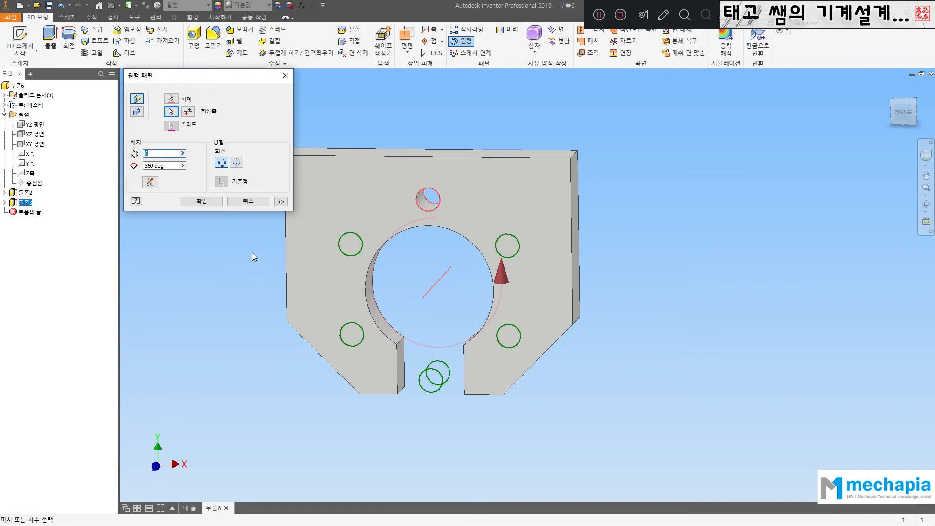
left_click(151, 182)
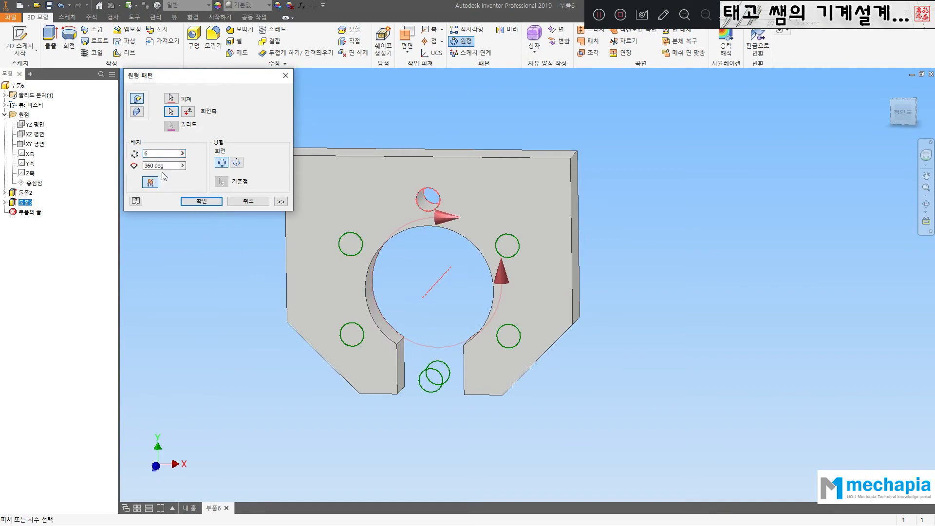
left_click_drag(166, 166, 77, 162)
type("240")
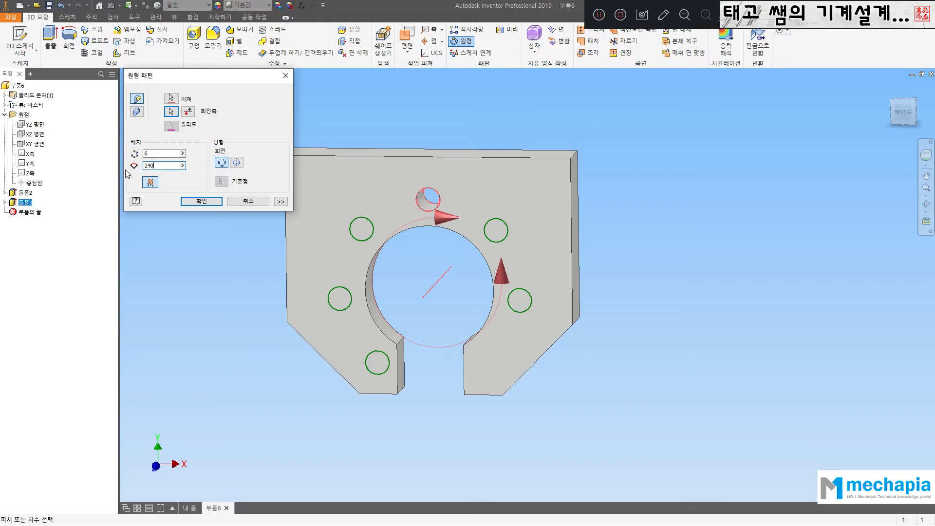
key("shift+Tab")
type("5")
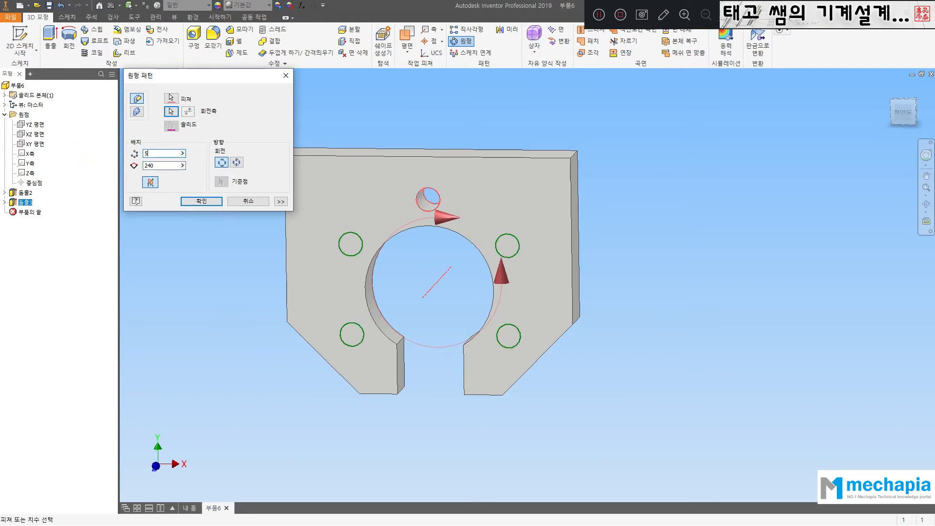
left_click(201, 200)
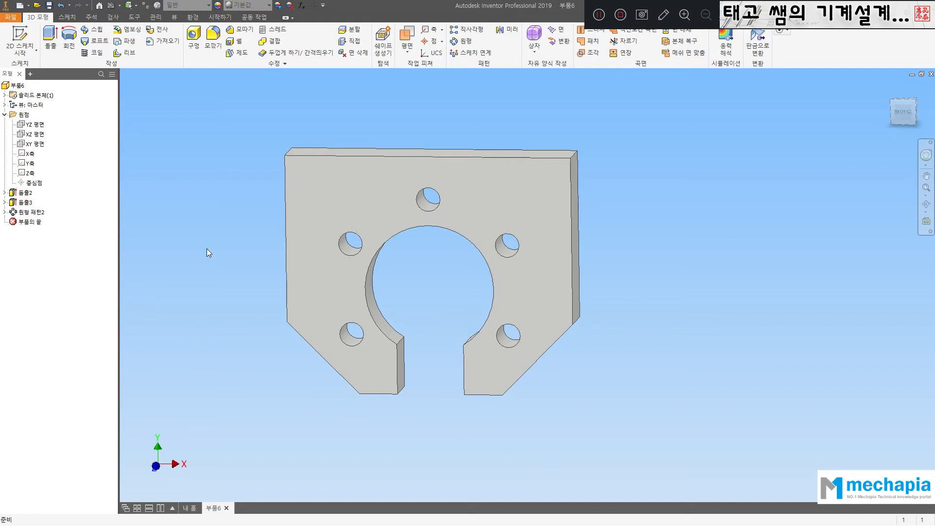
Review the holes and the base plate's sketch dimensions, and return to the solid model.
left_click(428, 198)
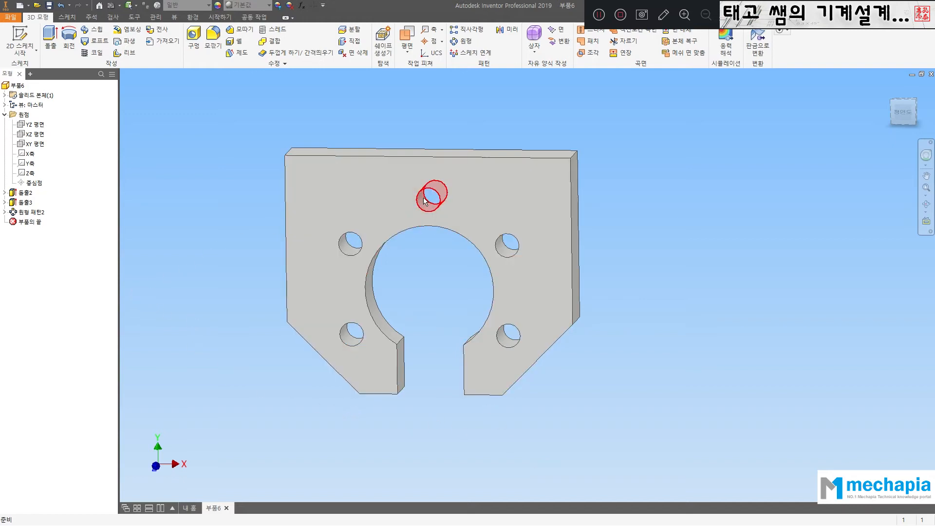
left_click(223, 259)
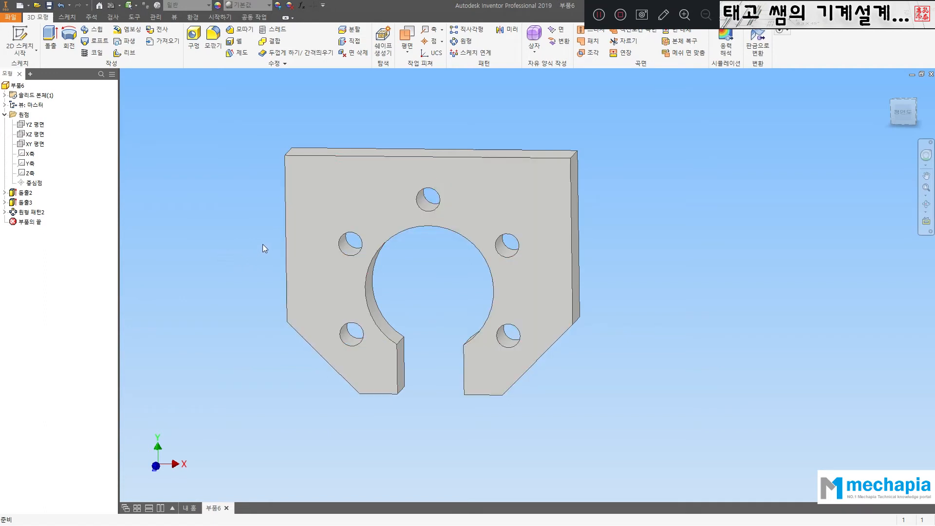
left_click(357, 240)
left_click(209, 242)
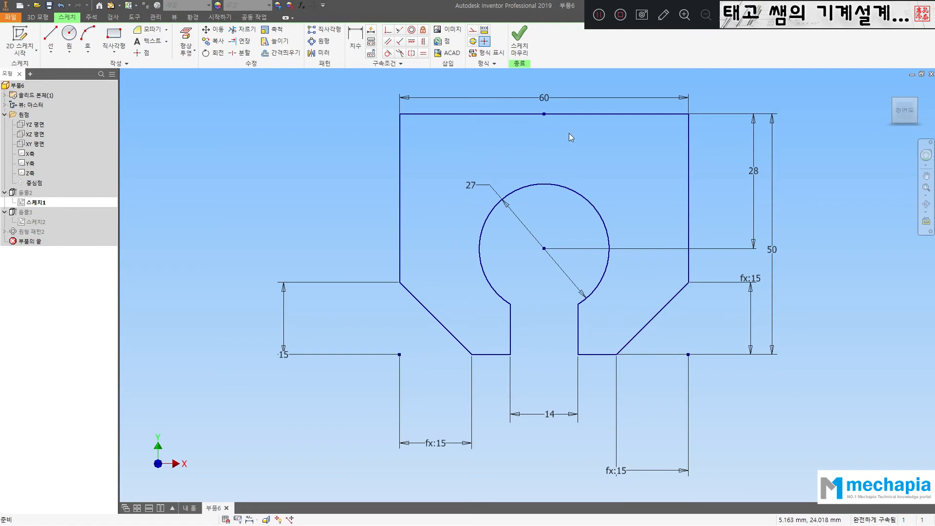
left_click(529, 57)
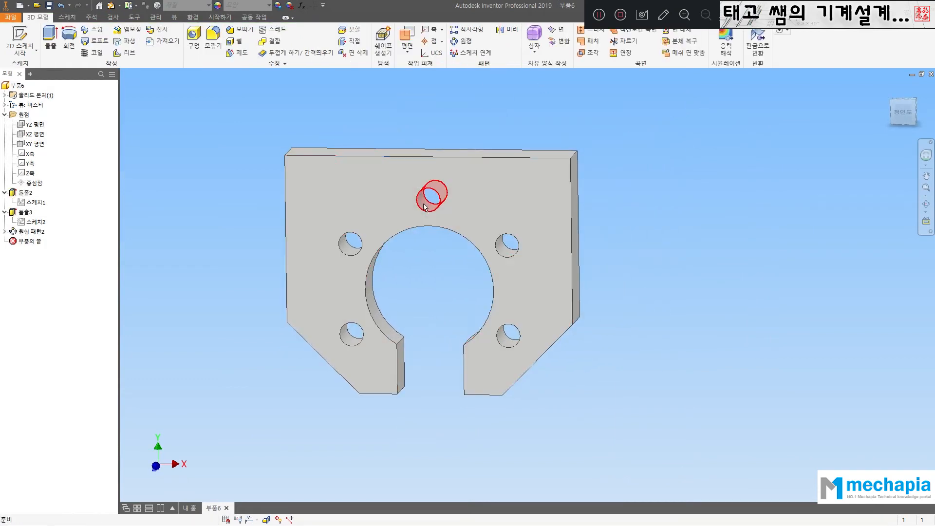
Edit the circular pattern of holes to have 7 instances.
left_click(14, 233)
double_click(14, 233)
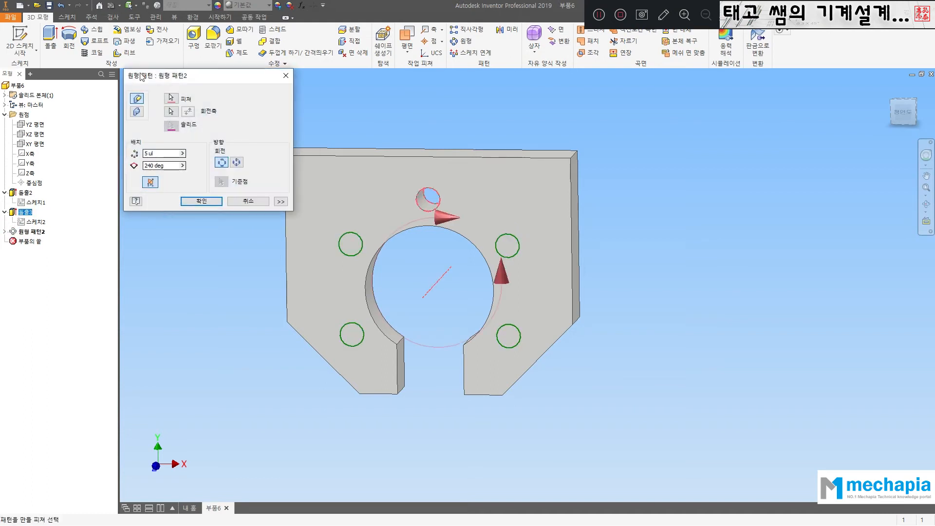
left_click_drag(160, 153, 98, 158)
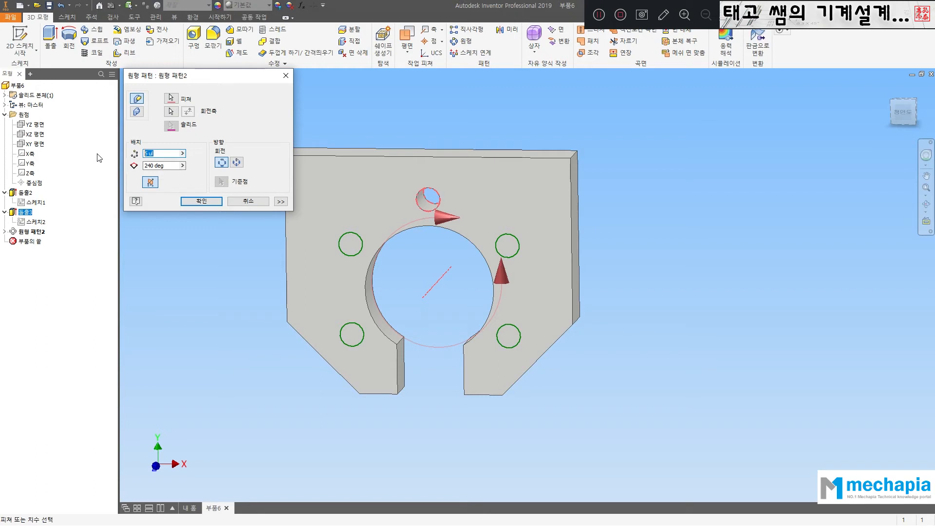
type("7")
left_click(205, 197)
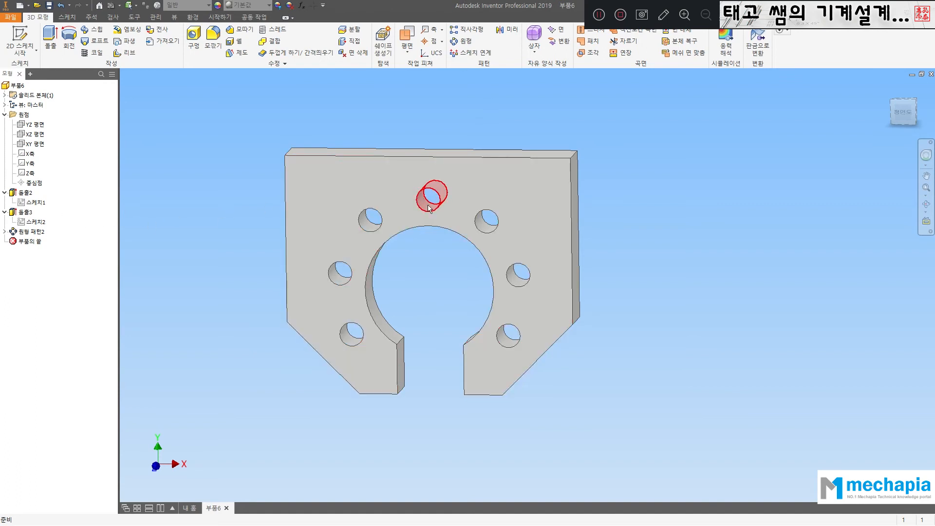
Set the diameter of the hole in the original hole's sketch to 7 mm and finish the sketch.
double_click(23, 222)
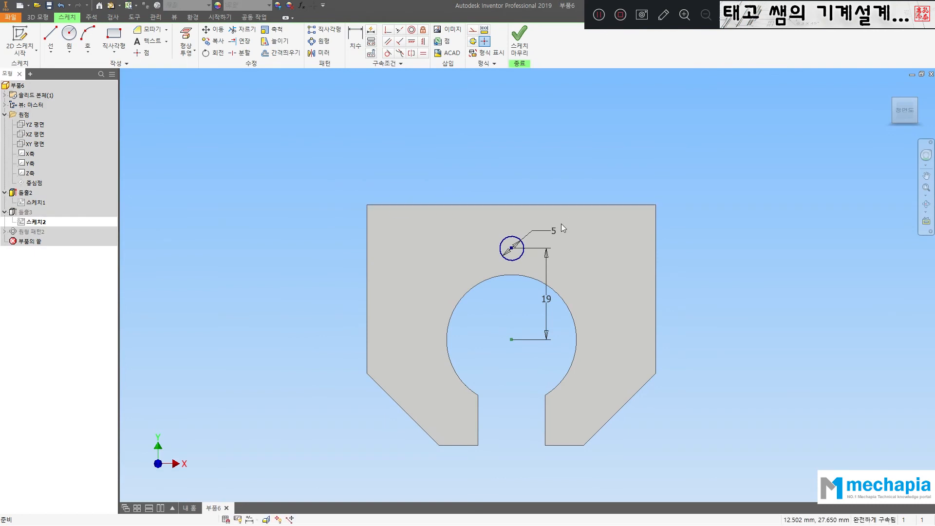
double_click(553, 231)
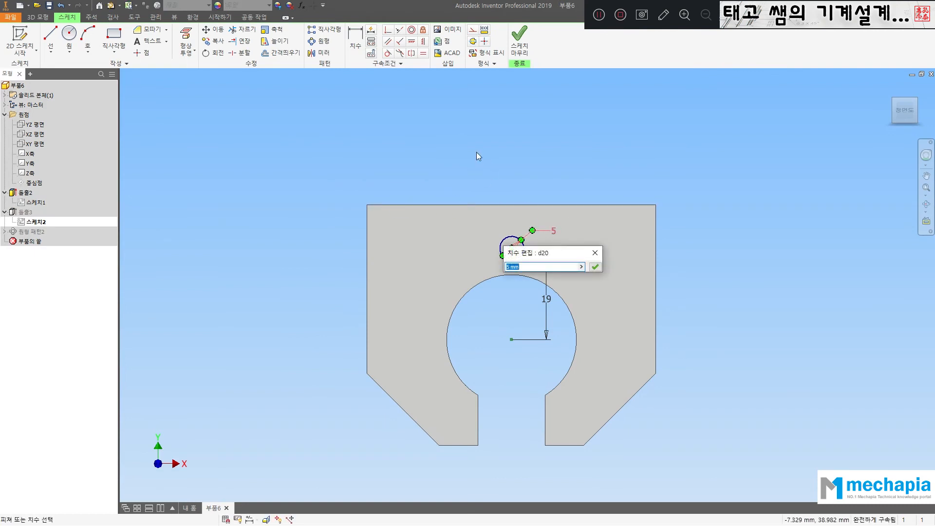
type("7")
key("Return")
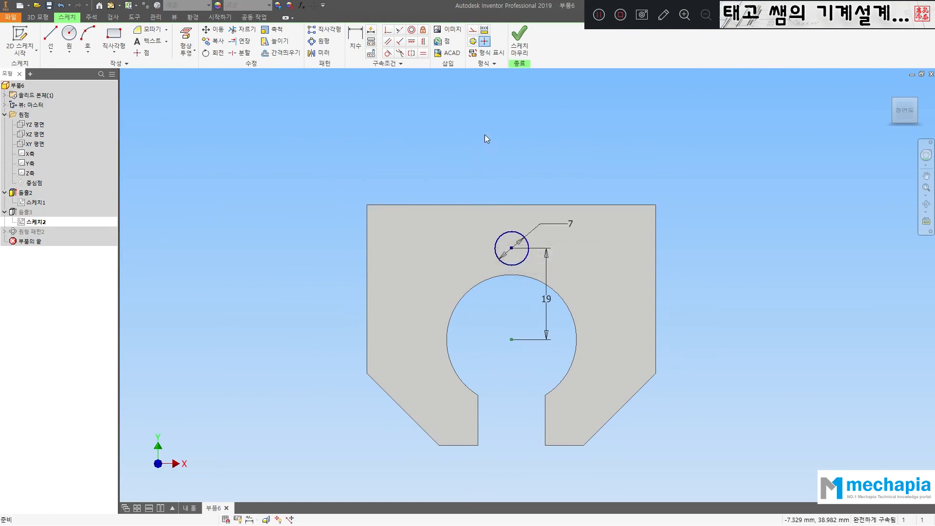
left_click(519, 39)
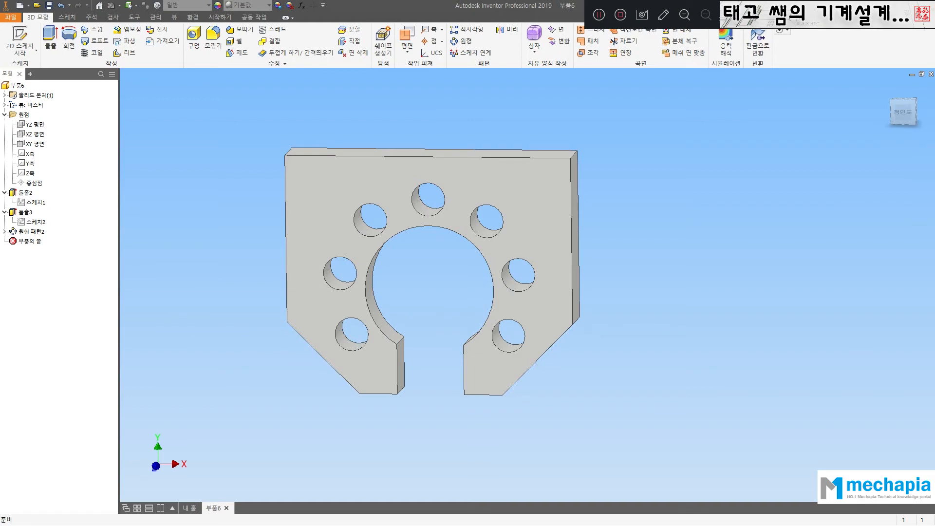
Switch to Acrobat Reader and bring exercise 6's drawing into view over the modelling window.
left_click_drag(0, 53, 398, 46)
left_click_drag(396, 146, 391, 166)
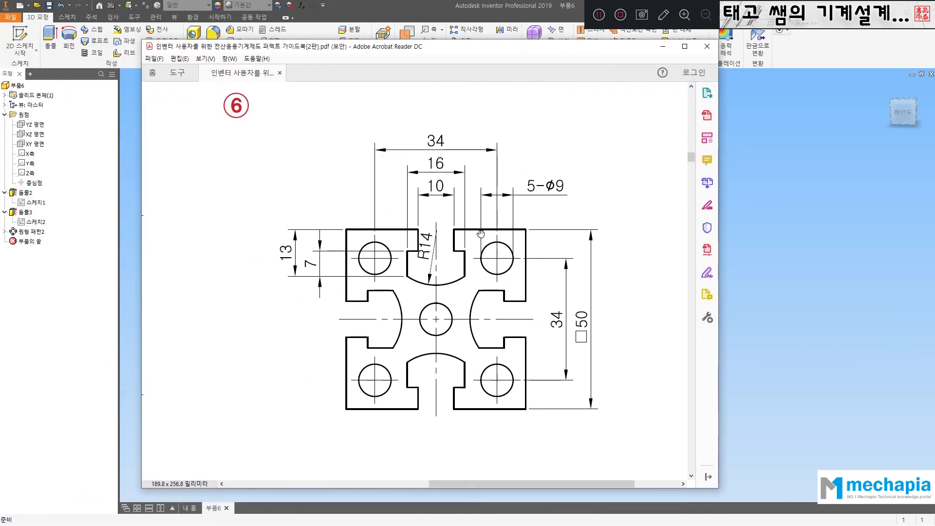
left_click_drag(573, 315, 565, 311)
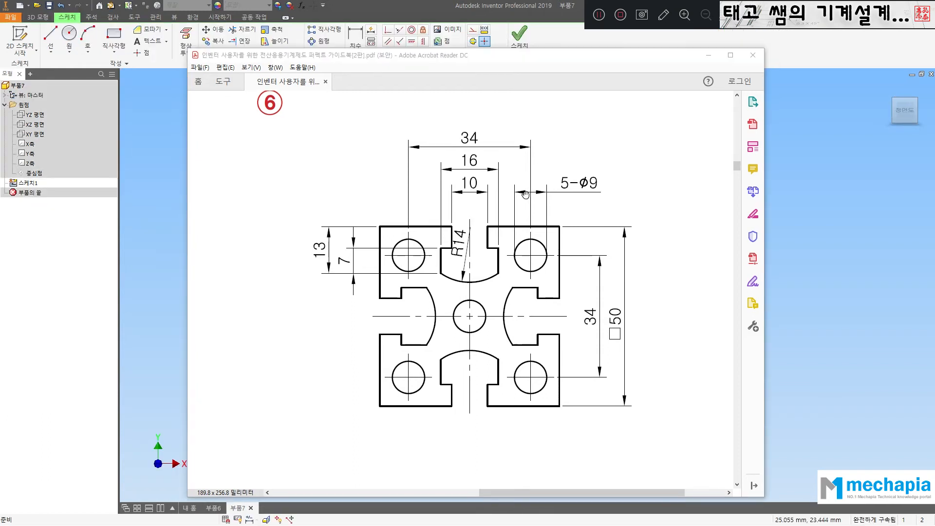
Examine exercise 6's drawing for the rotation centre, the repeated upper slot profile and the square outline, and put the drawing aside.
left_click(663, 15)
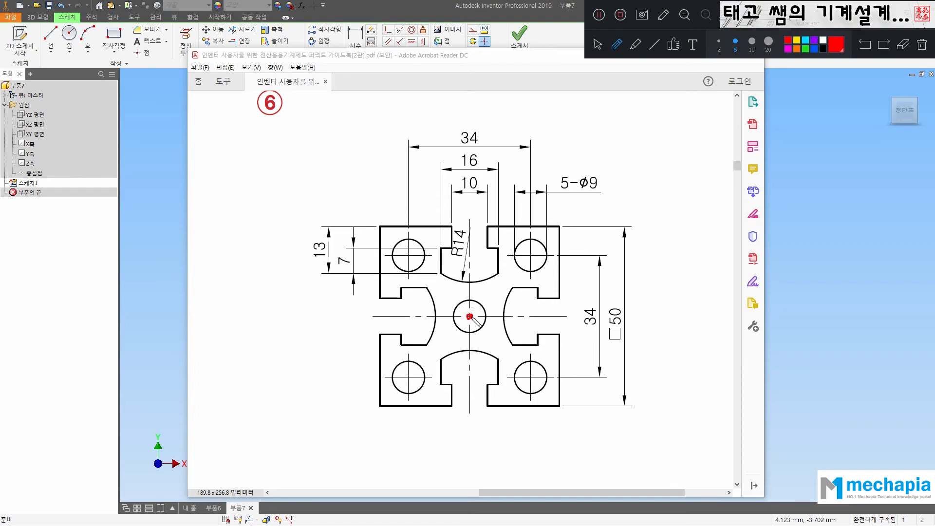
left_click_drag(484, 291, 501, 312)
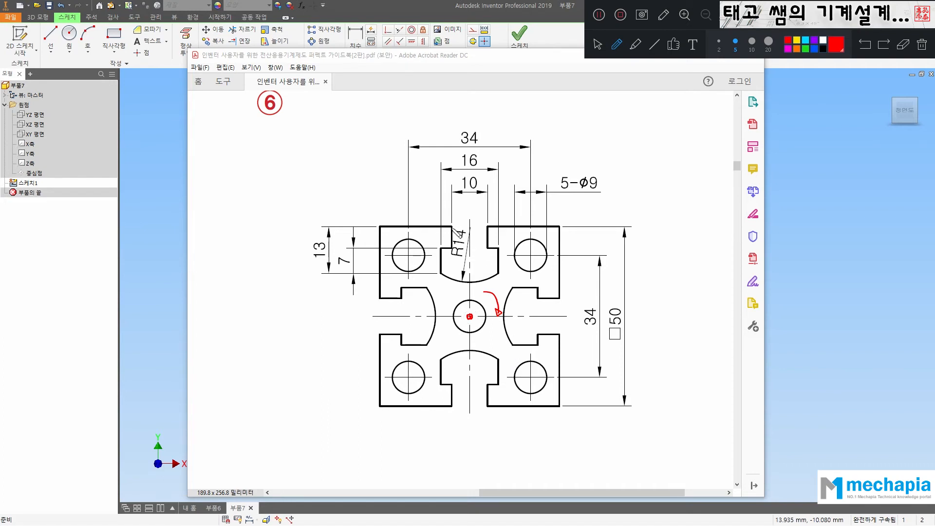
mouse_move(450, 227)
left_mouse_down()
mouse_move(440, 265)
mouse_move(452, 281)
mouse_move(482, 285)
mouse_move(497, 269)
mouse_move(486, 226)
left_mouse_up()
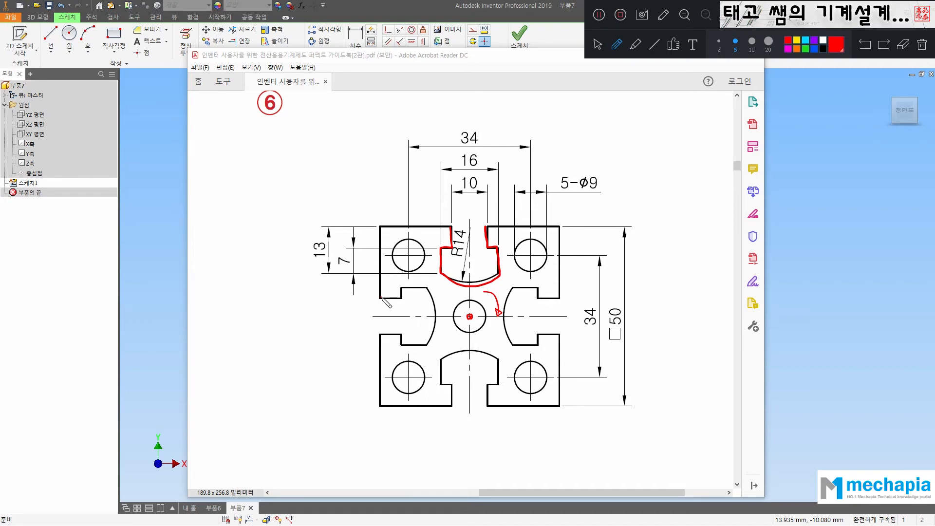
mouse_move(383, 299)
left_mouse_down()
mouse_move(379, 226)
mouse_move(416, 222)
mouse_move(562, 228)
mouse_move(568, 294)
left_mouse_up()
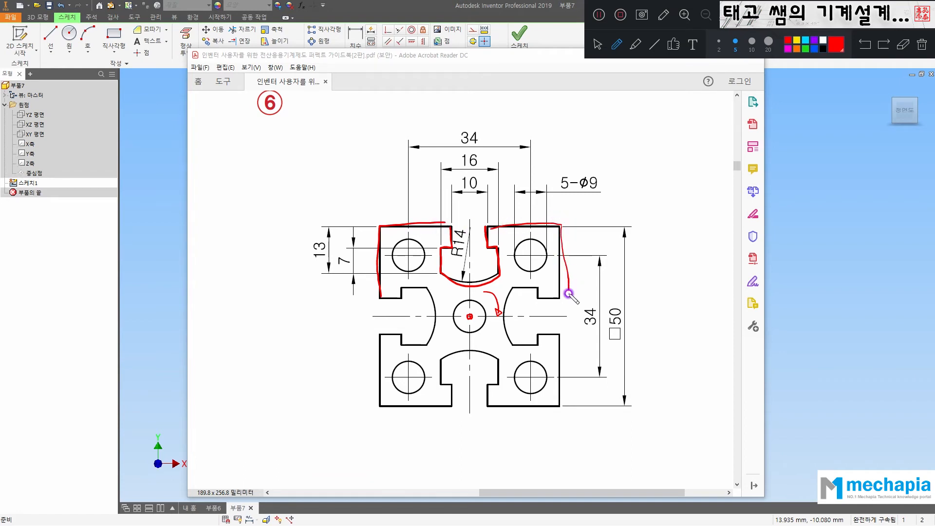
mouse_move(561, 338)
left_mouse_down()
mouse_move(561, 407)
mouse_move(493, 423)
left_mouse_up()
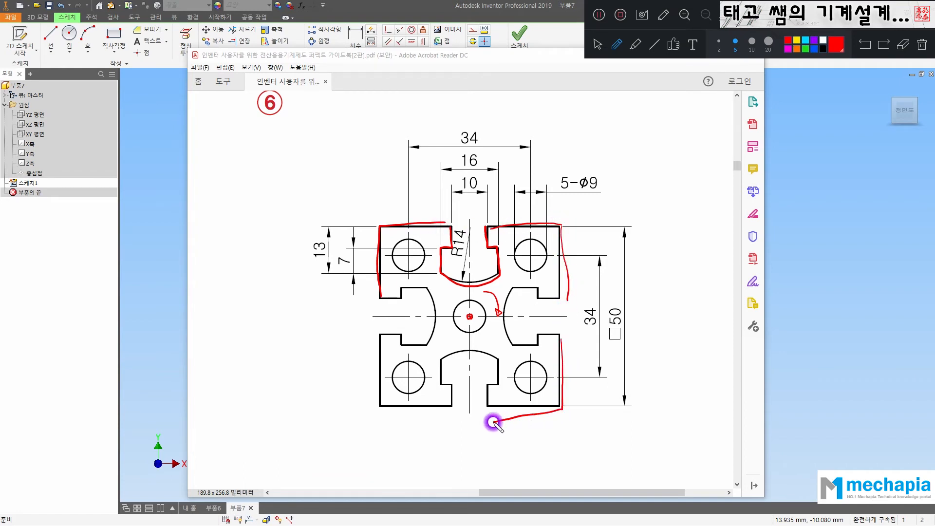
mouse_move(444, 406)
left_mouse_down()
mouse_move(386, 407)
mouse_move(378, 345)
left_mouse_up()
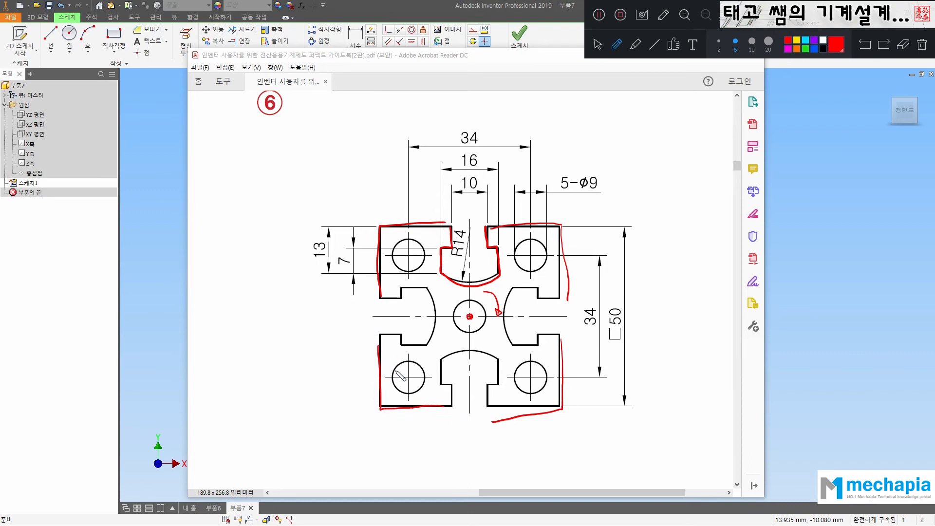
mouse_move(507, 281)
left_mouse_down()
mouse_move(452, 294)
mouse_move(468, 211)
mouse_move(496, 276)
mouse_move(490, 283)
left_mouse_up()
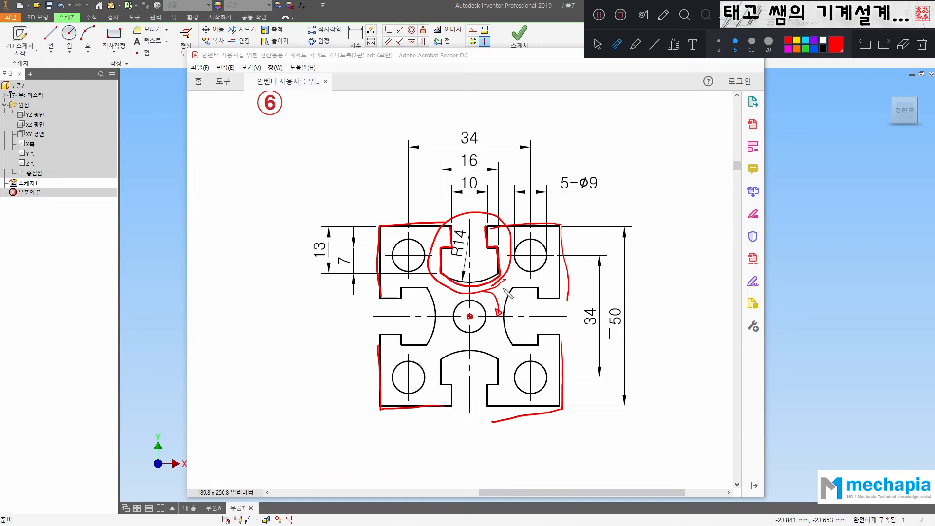
left_click(663, 21)
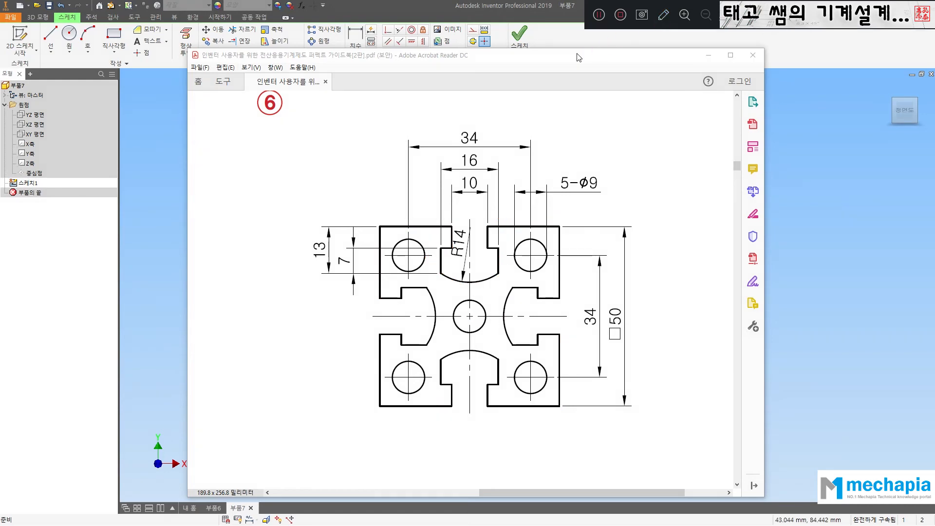
left_click_drag(577, 56, 0, 64)
left_click(433, 210)
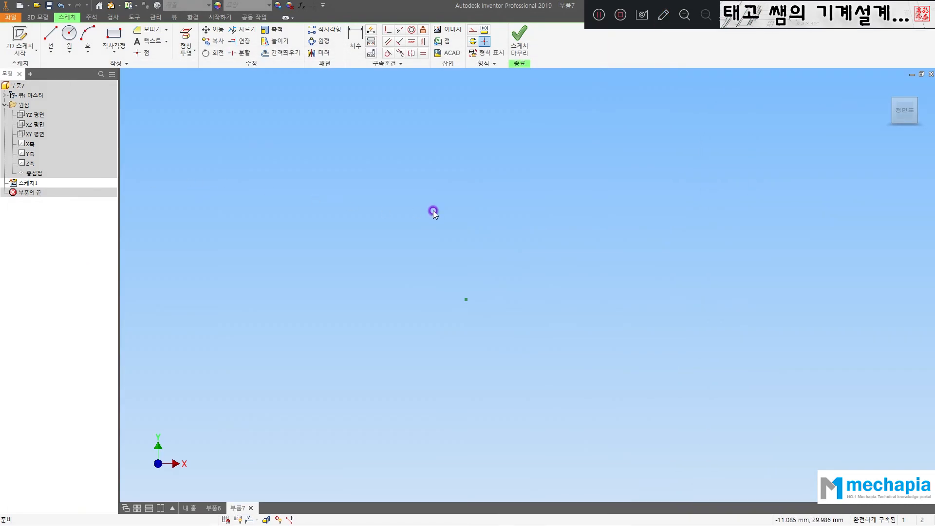
Sketch a circle centred on the origin and set its diameter to 9 mm.
middle_click_drag(492, 233, 483, 242)
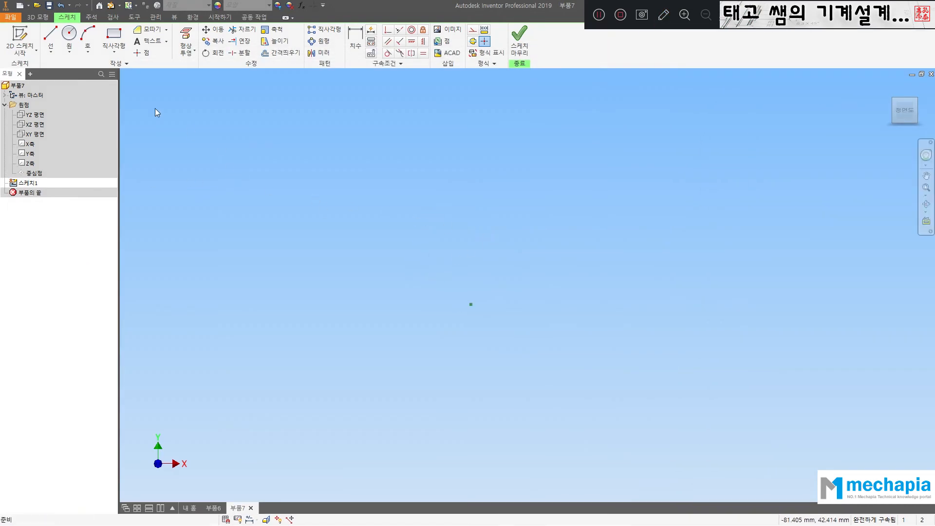
left_click(68, 34)
left_click(471, 305)
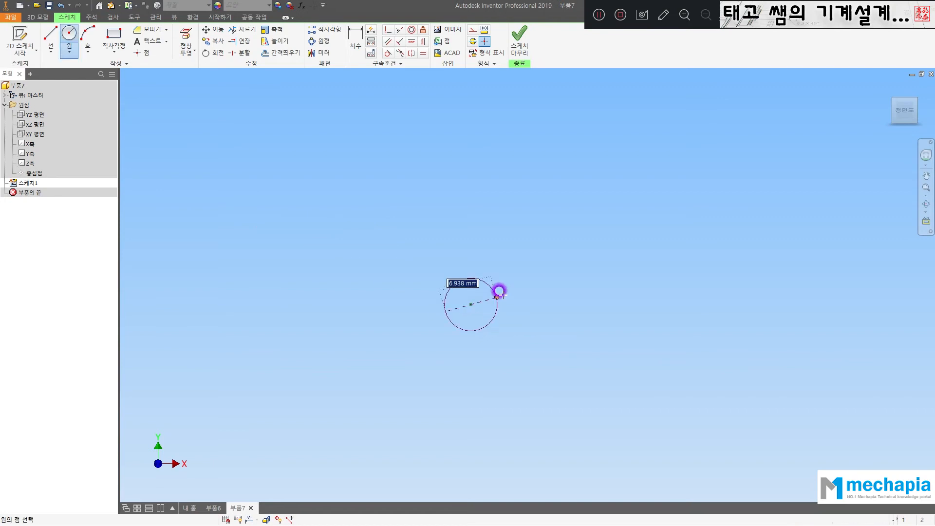
left_click(502, 286)
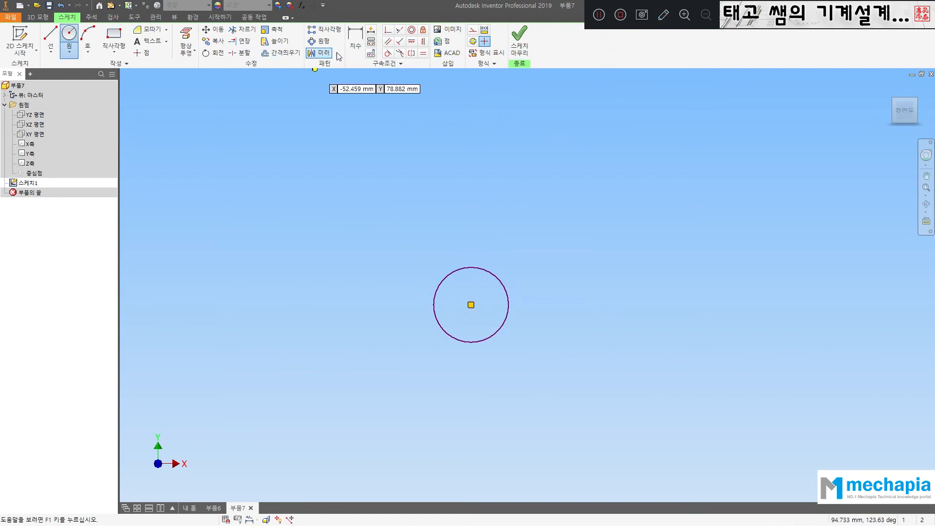
left_click(354, 37)
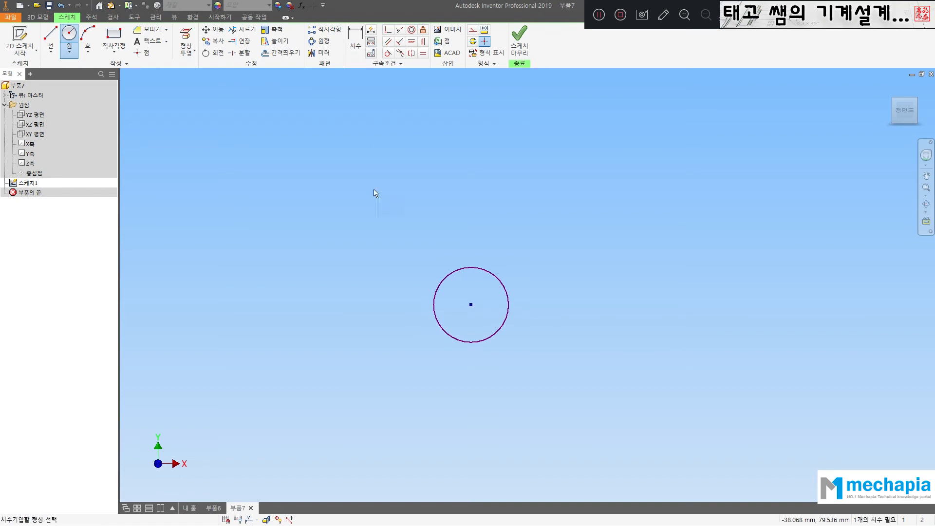
left_click(496, 278)
left_click(507, 264)
type("9")
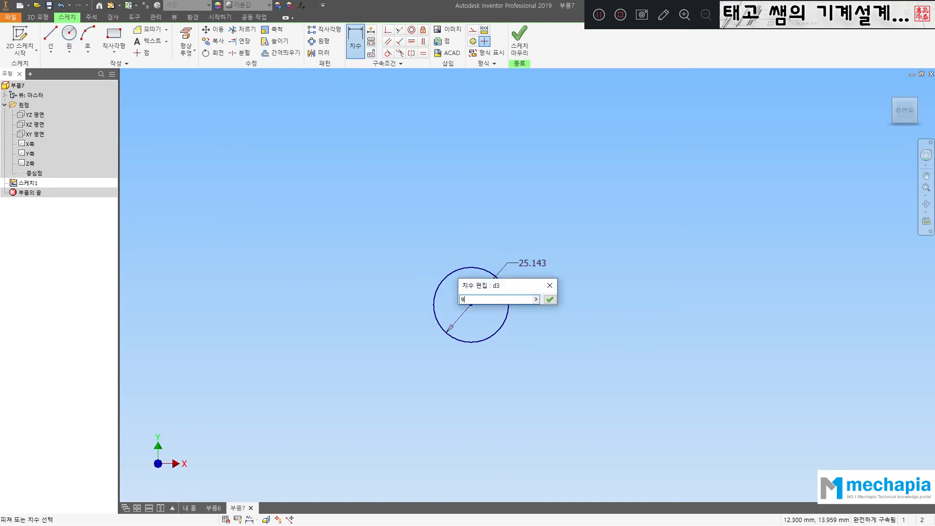
key("Return")
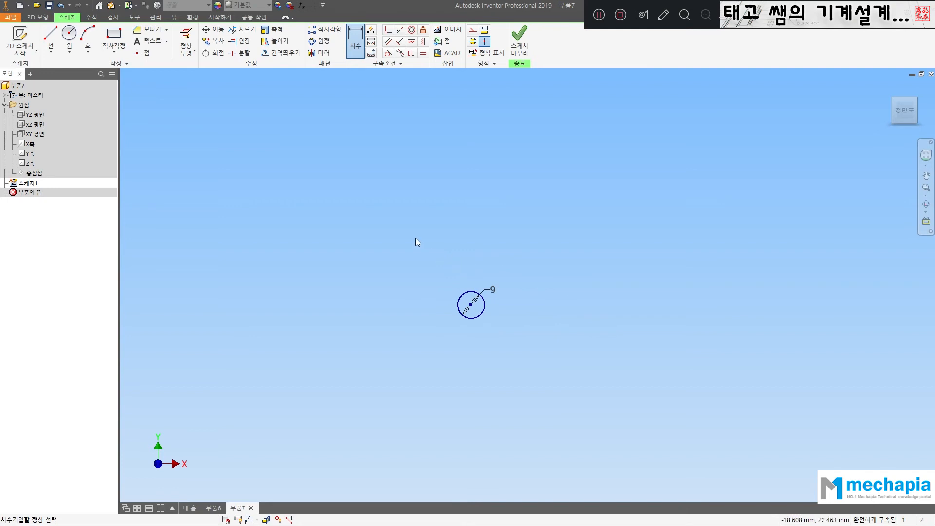
Sketch a downward-bulging three-point arc above the 9 mm circle, with its ends about 24 mm apart.
left_click(50, 36)
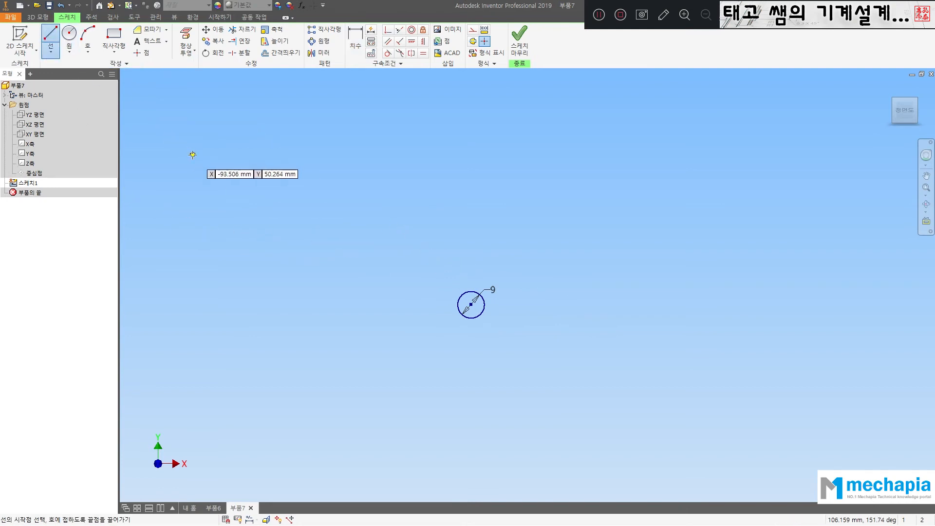
left_click(88, 38)
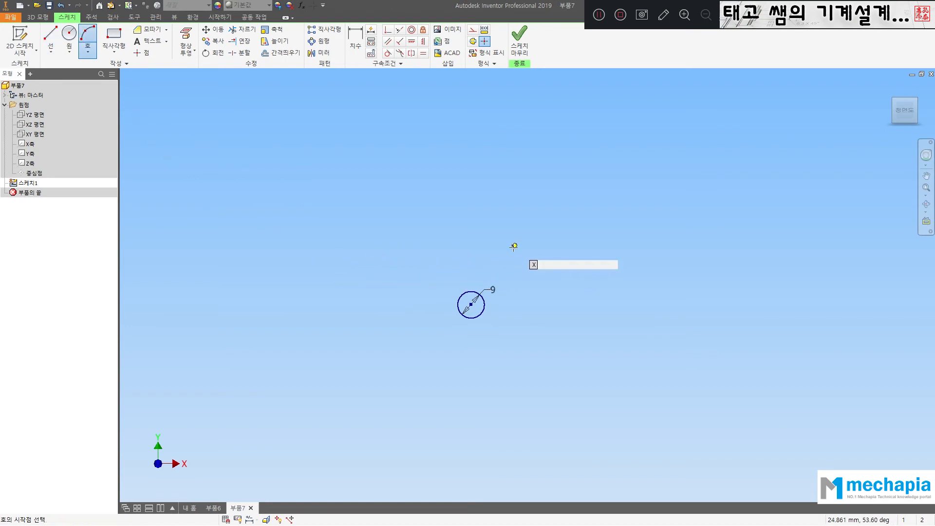
left_click(432, 254)
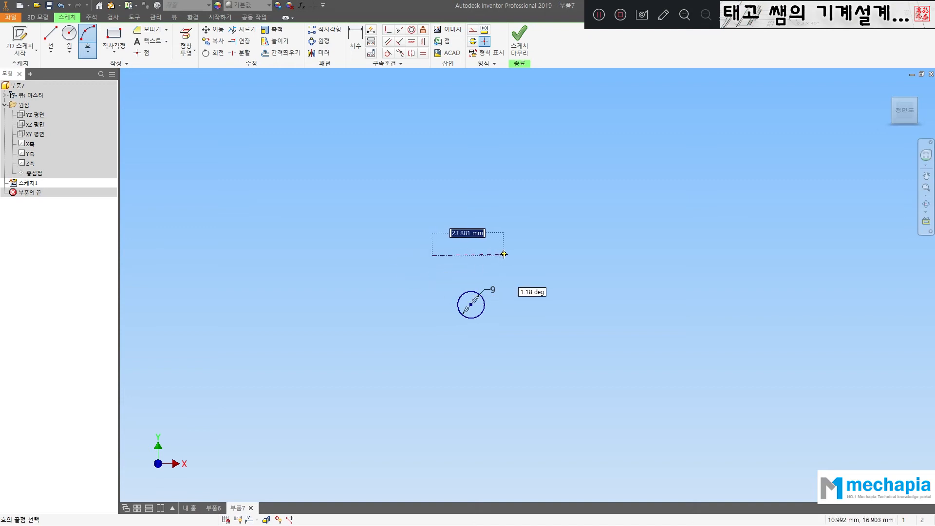
left_click(503, 253)
left_click(471, 267)
scroll(476, 265, "down", 3)
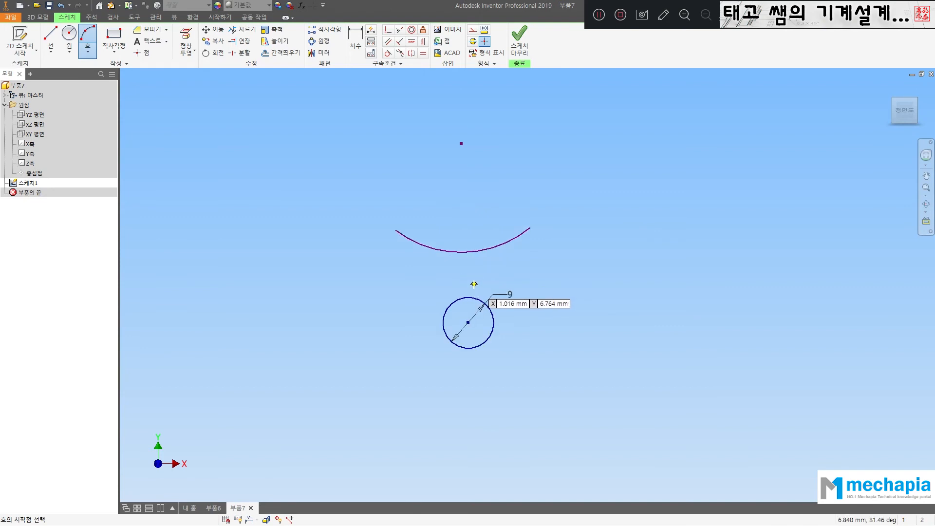
middle_click_drag(472, 202, 467, 258)
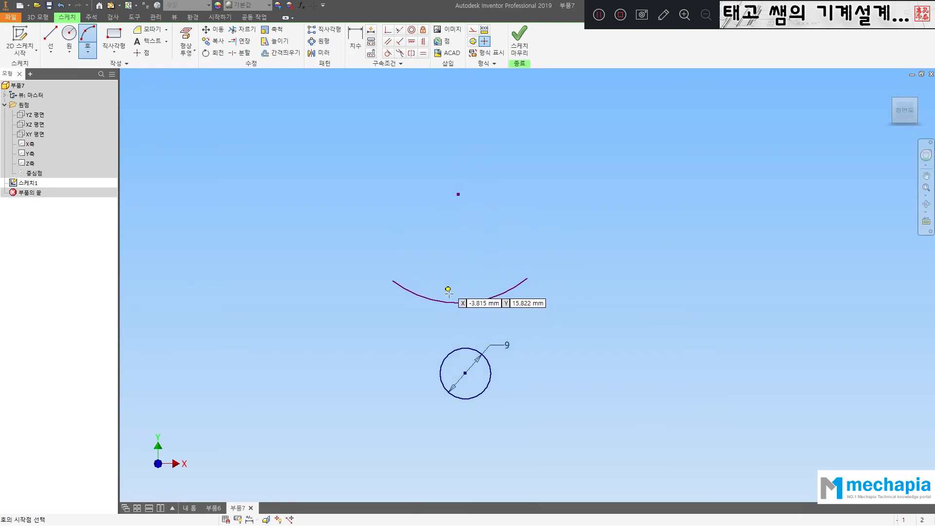
Draw the profile's left side from the arc's left end: about 12 mm up, a short step inward, and about 15 mm up.
left_click(50, 35)
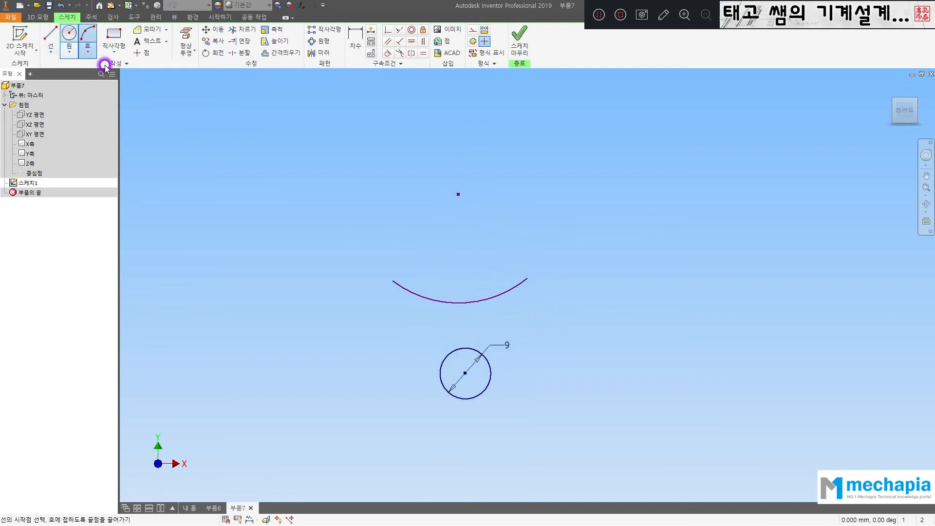
left_click(388, 278)
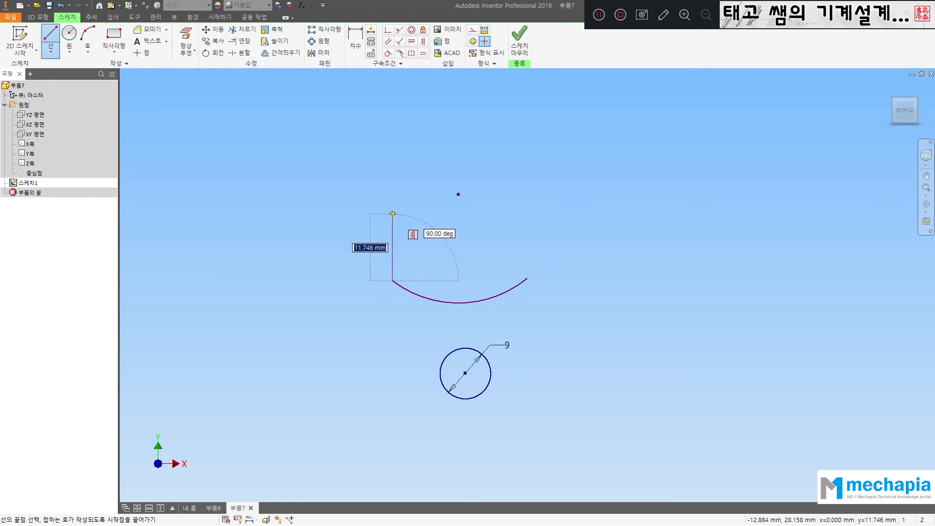
left_click(392, 214)
left_click(416, 213)
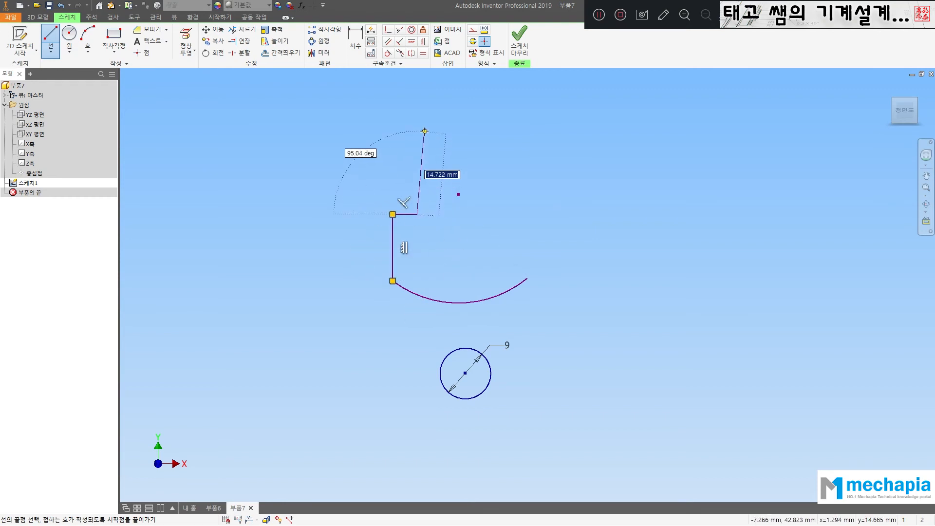
left_click(417, 130)
right_click(484, 147)
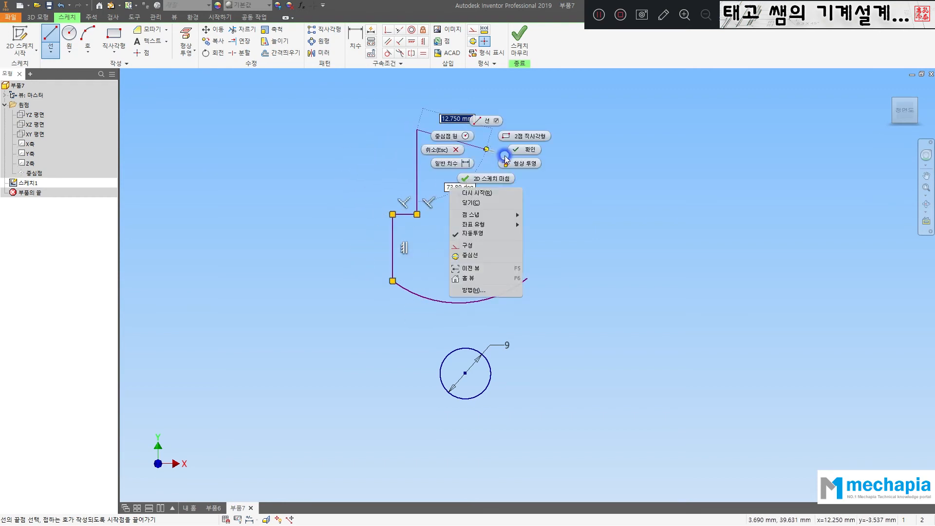
left_click(522, 150)
Draw the matching right side from the arc's right end: up to the left step's height, inward, and about 15 mm up.
left_click(51, 39)
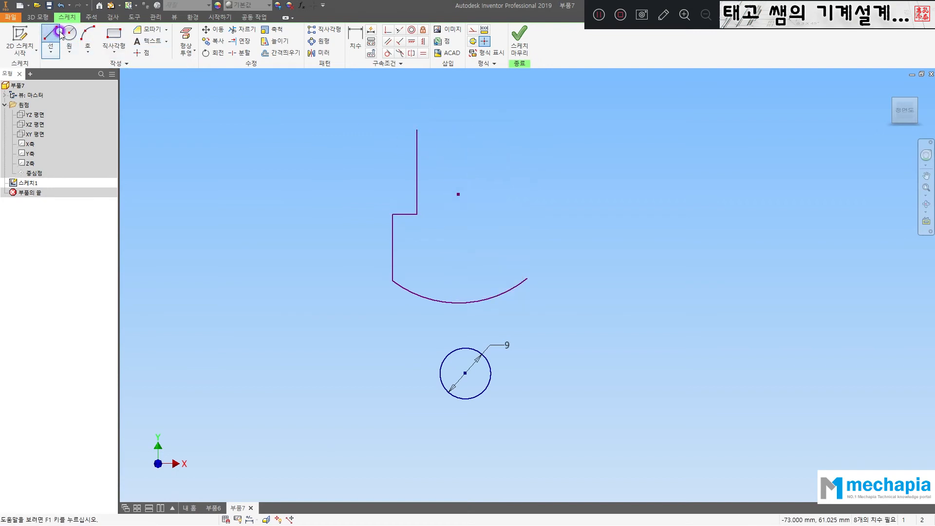
left_click(528, 278)
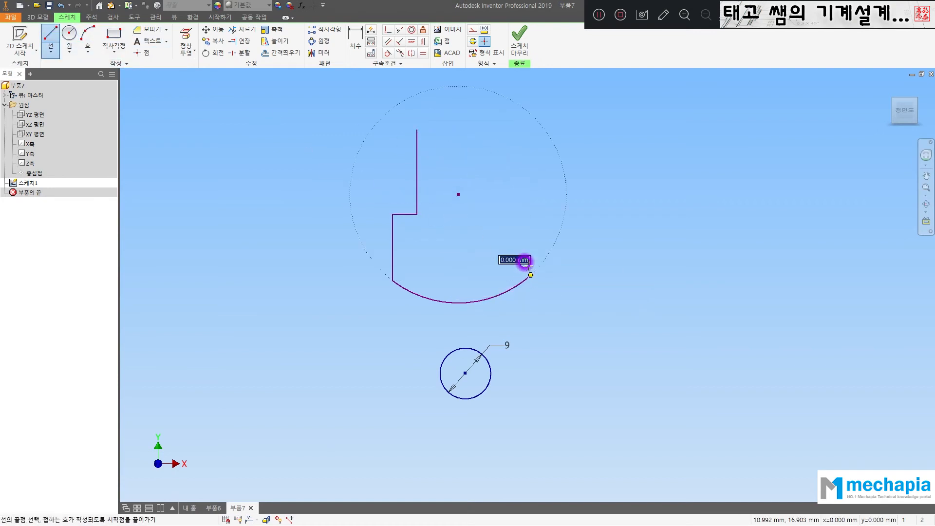
left_click(527, 214)
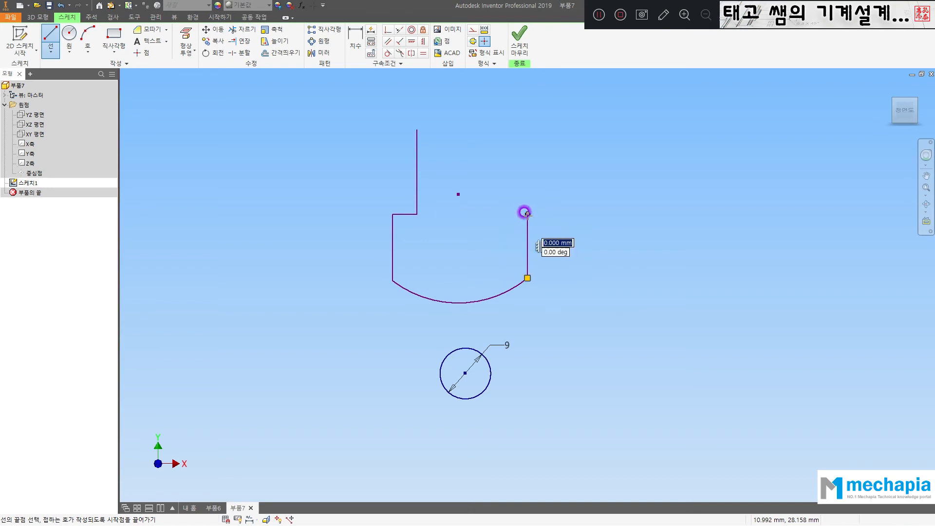
left_click(504, 213)
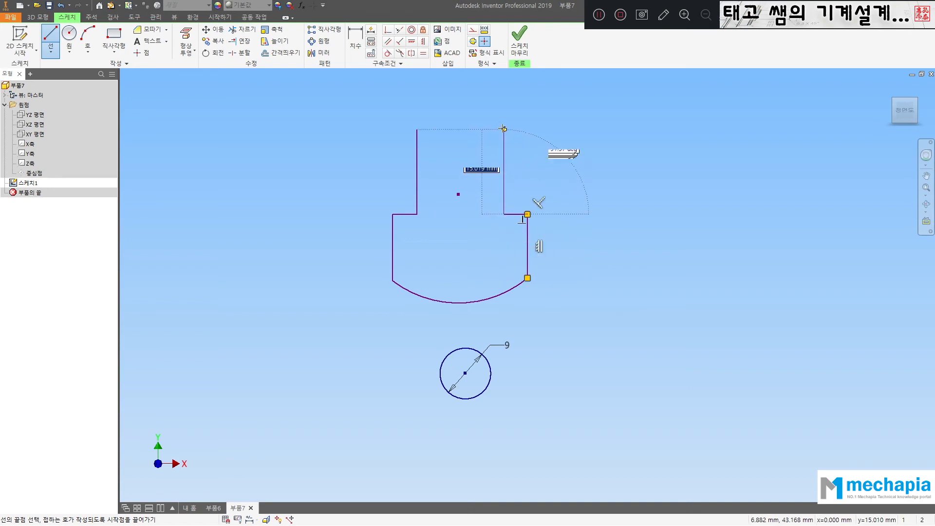
left_click(504, 129)
right_click(559, 125)
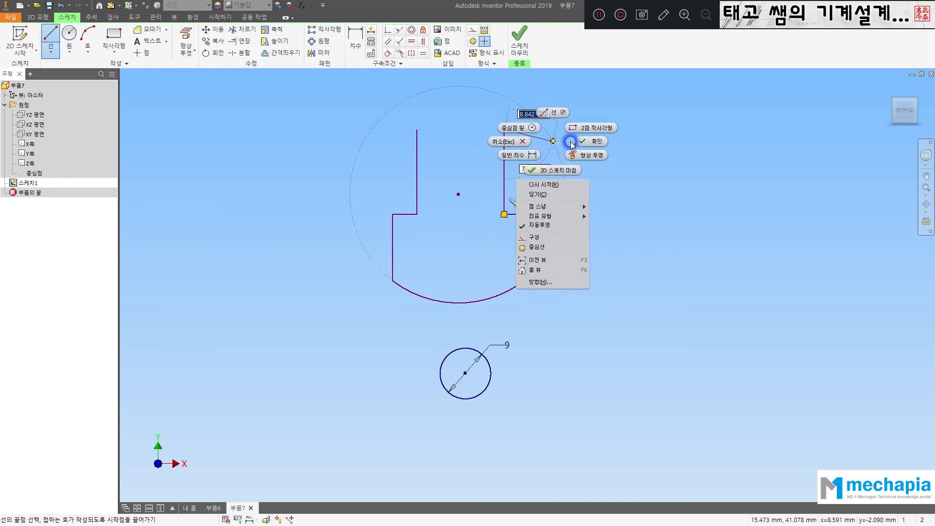
left_click(565, 149)
Reposition the right side's lower and upper vertical lines inward so the stepped profile looks roughly symmetric about the arc's centre.
left_click_drag(528, 265, 544, 261)
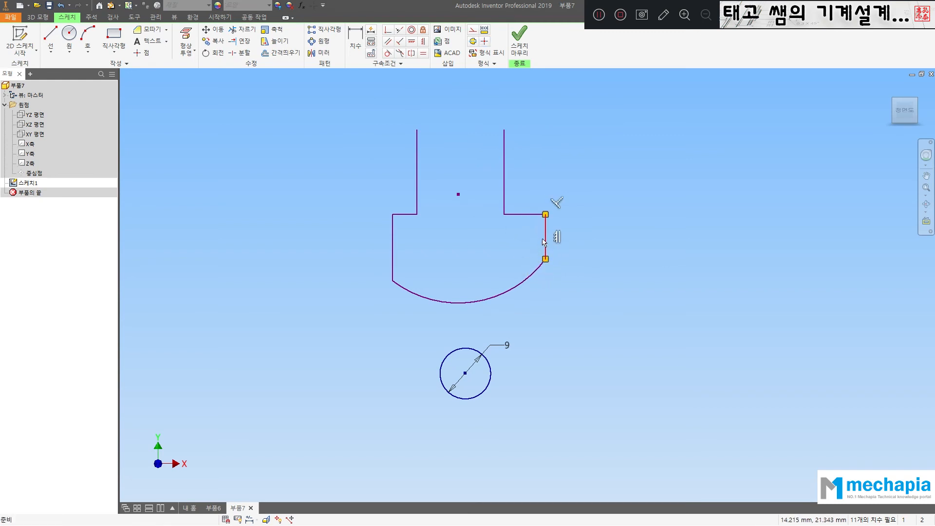
left_click(518, 246)
left_click(519, 243)
left_click_drag(545, 241, 524, 242)
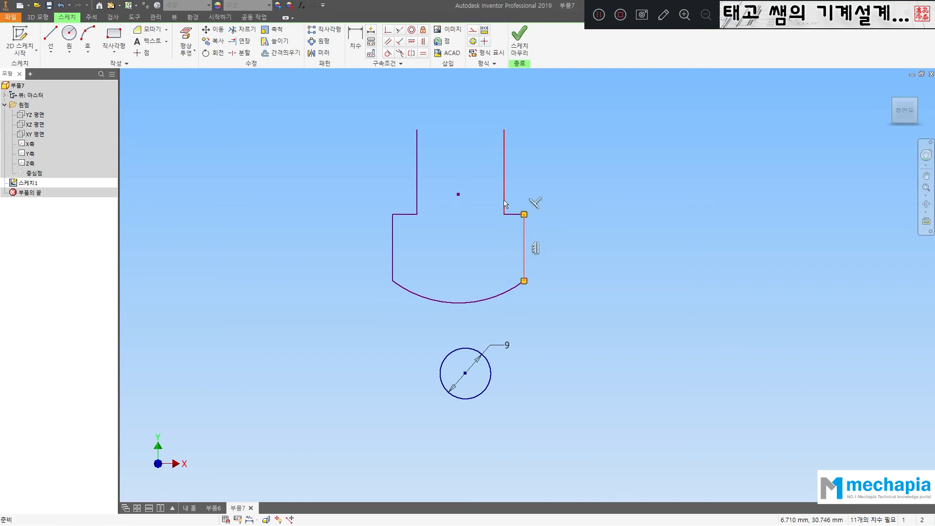
left_click_drag(504, 200, 491, 201)
left_click(478, 255)
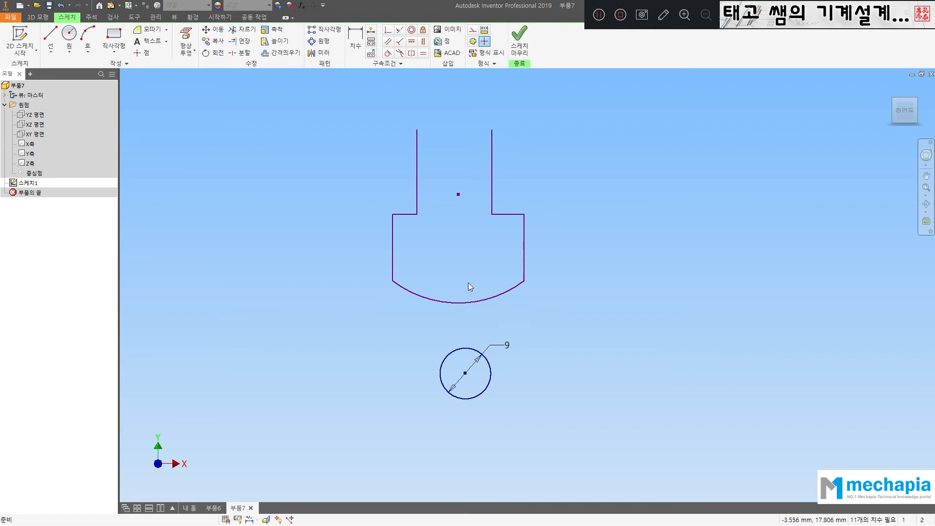
Align the arc's centre point vertically with the centre of the 9 mm circle using a vertical constraint.
middle_click_drag(464, 275, 498, 251)
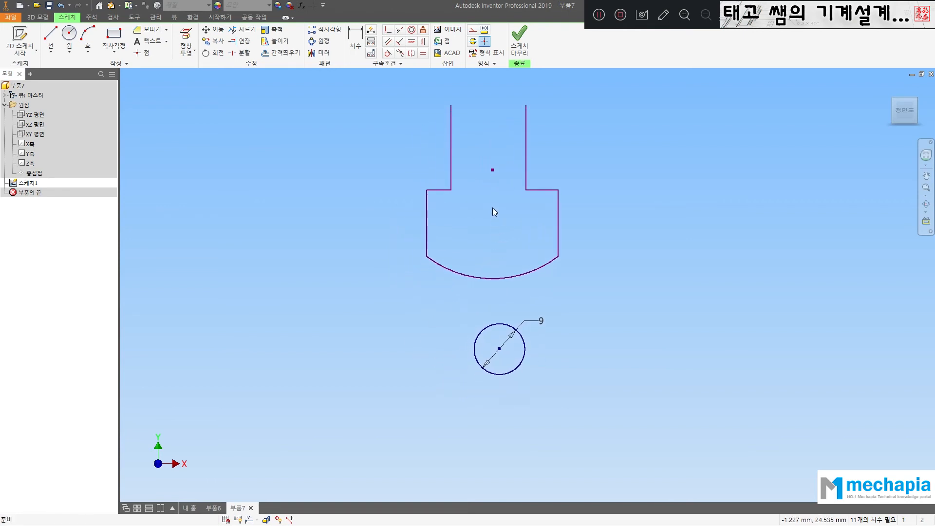
left_click(483, 280)
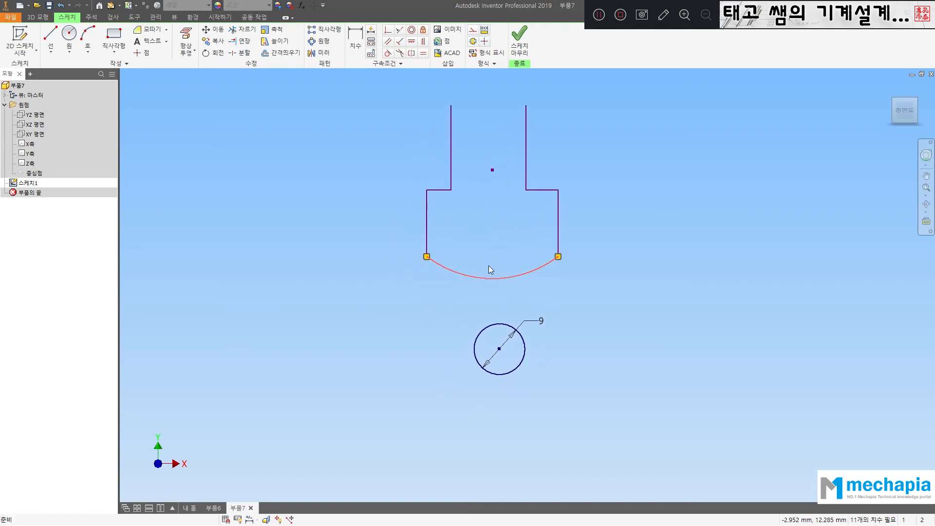
left_click(492, 171)
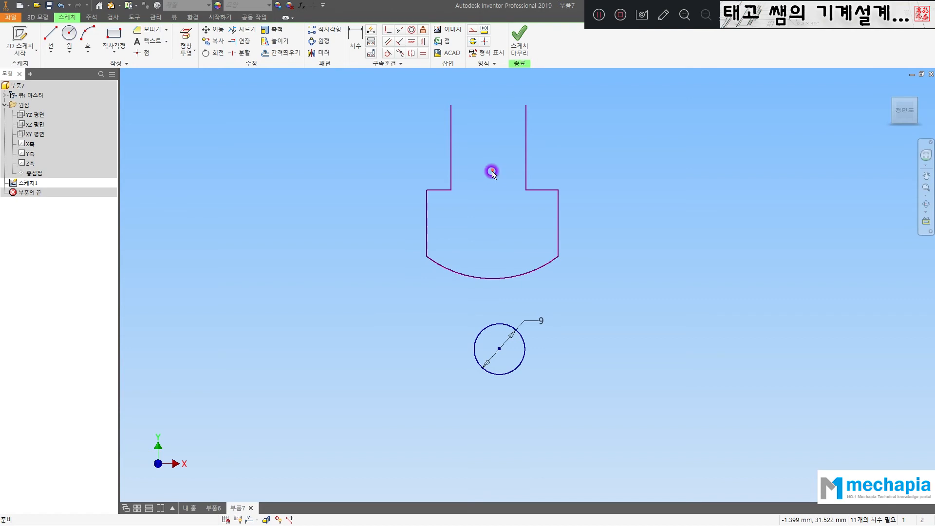
left_click(500, 349)
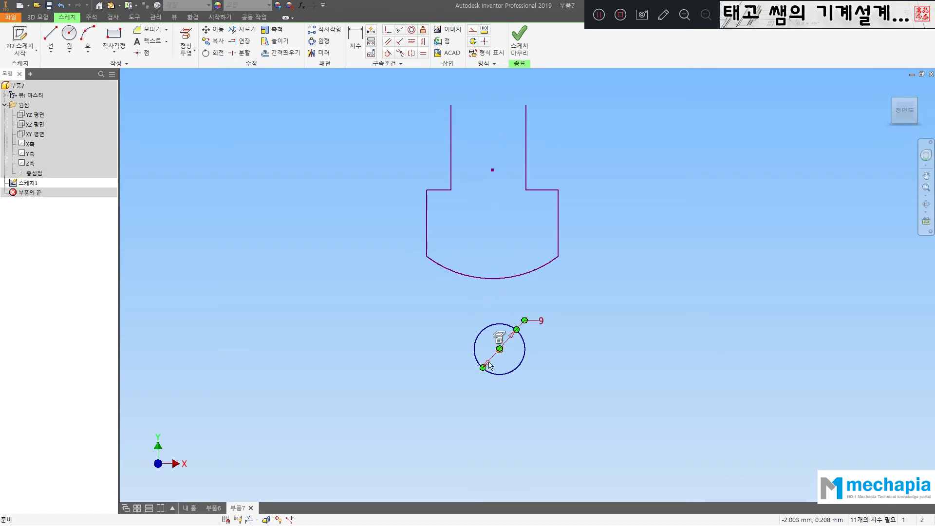
left_click(478, 234)
left_click(422, 42)
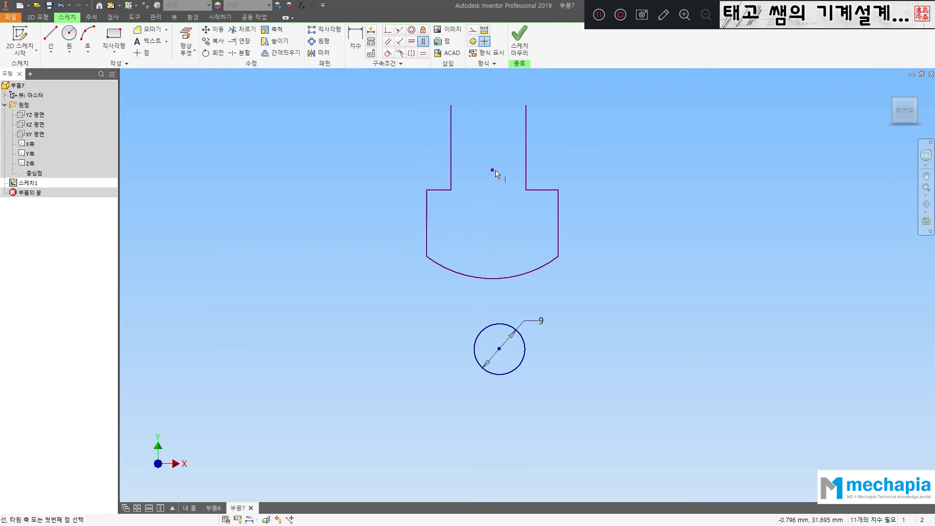
left_click(492, 170)
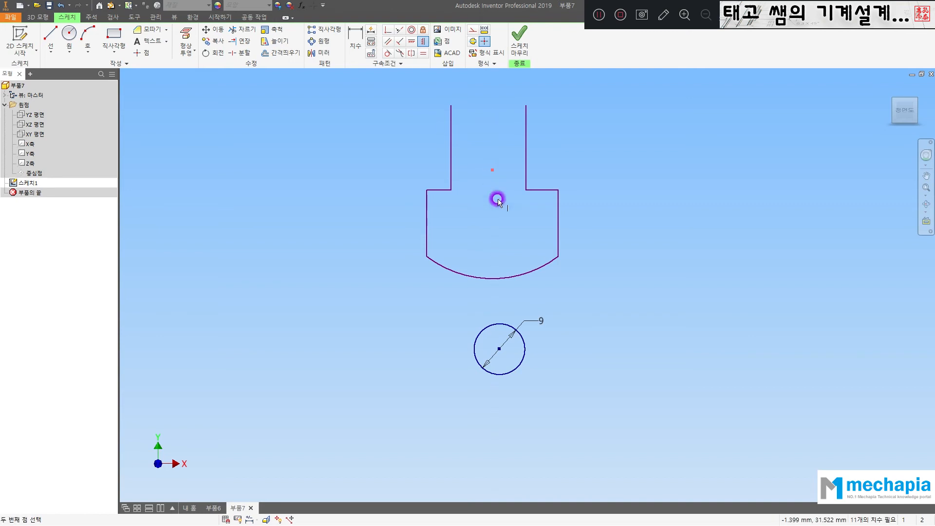
left_click(500, 349)
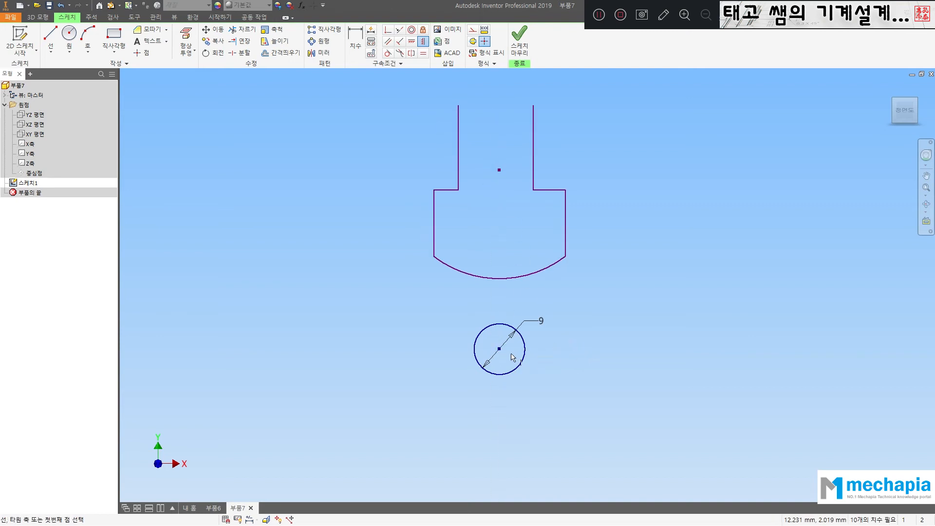
Dimension the distance between the two upper vertical lines of the profile as 10 mm.
scroll(445, 226, "down", 3)
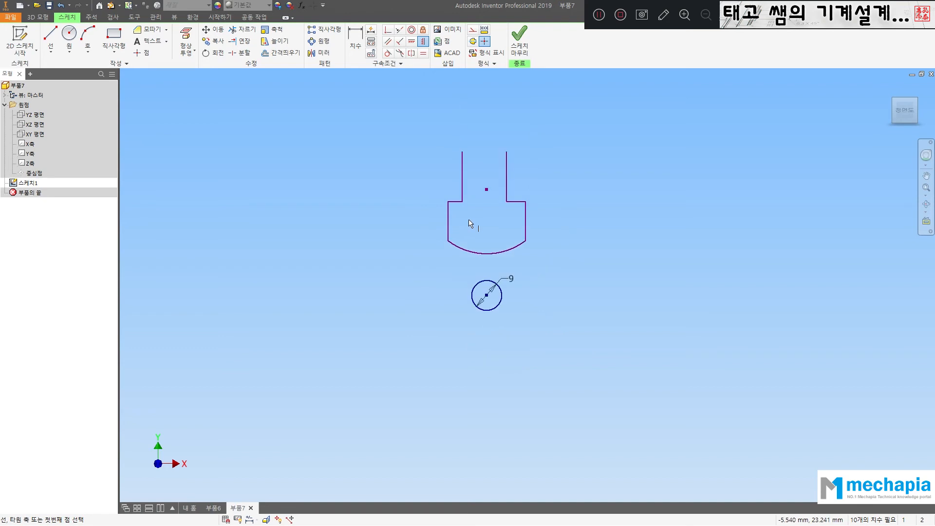
left_click(353, 39)
left_click(445, 210)
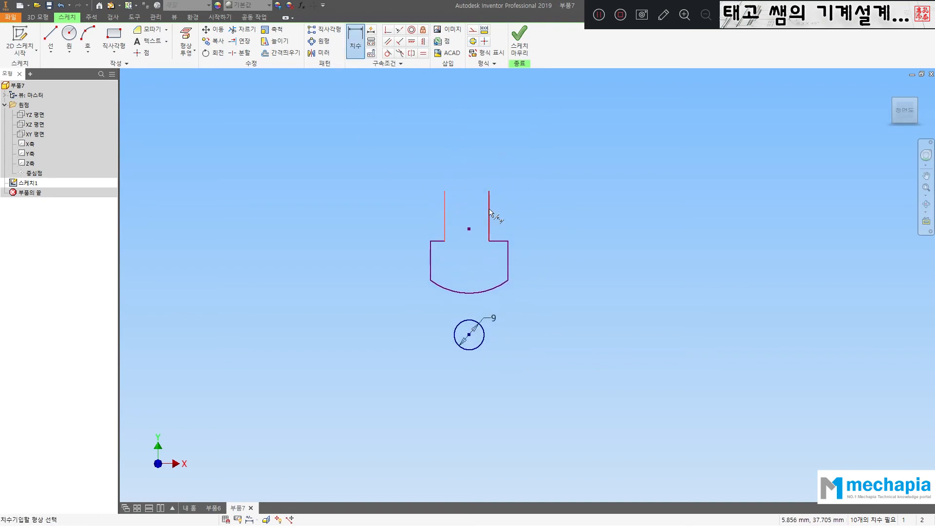
left_click(489, 205)
left_click(470, 168)
type("1")
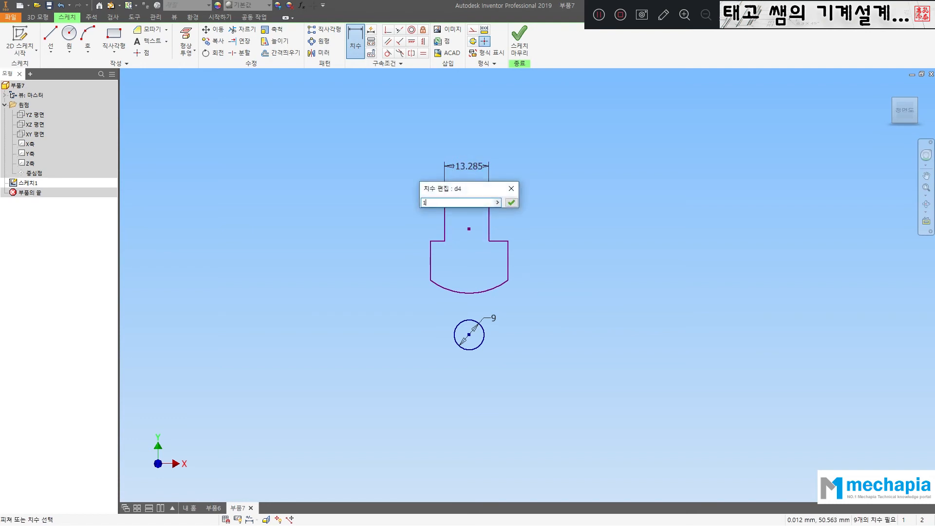
type("0")
key("Return")
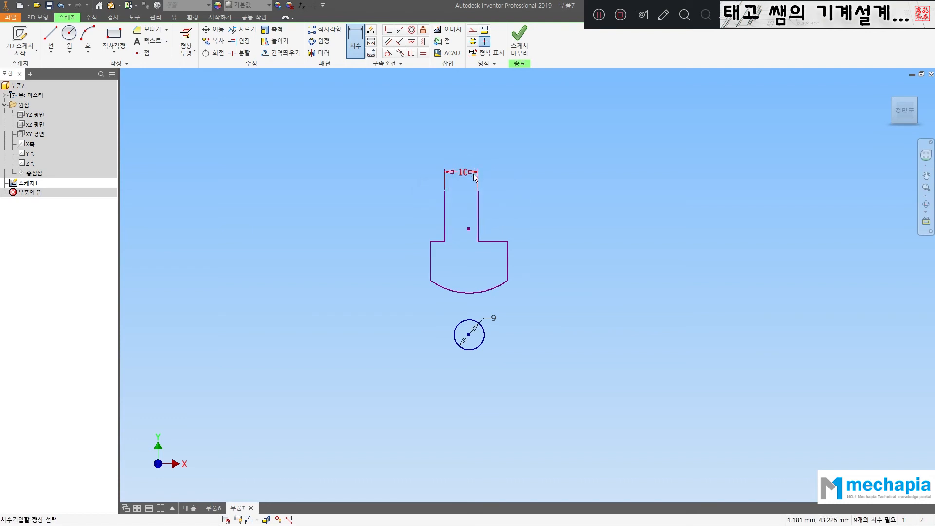
Dimension the distance between the two lower vertical lines of the profile as 16 mm.
left_click(430, 255)
left_click(508, 258)
left_click(472, 158)
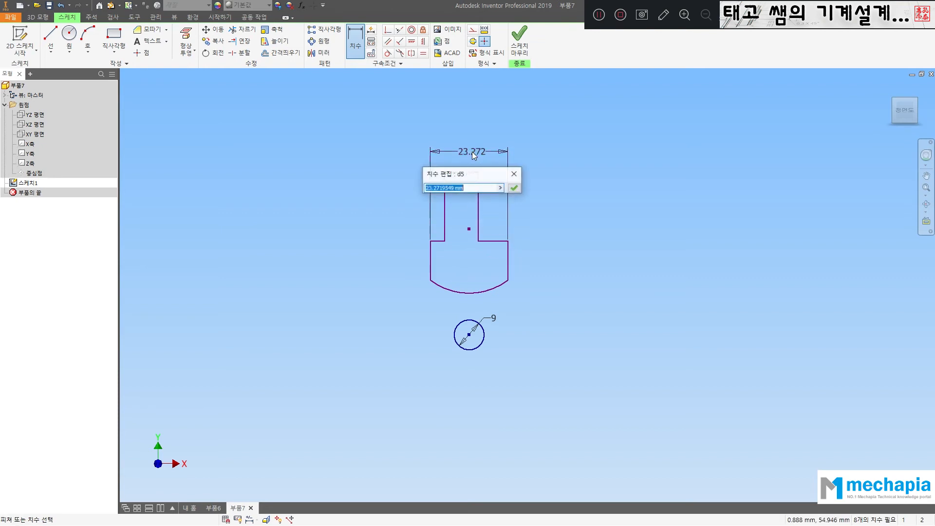
type("16")
key("Return")
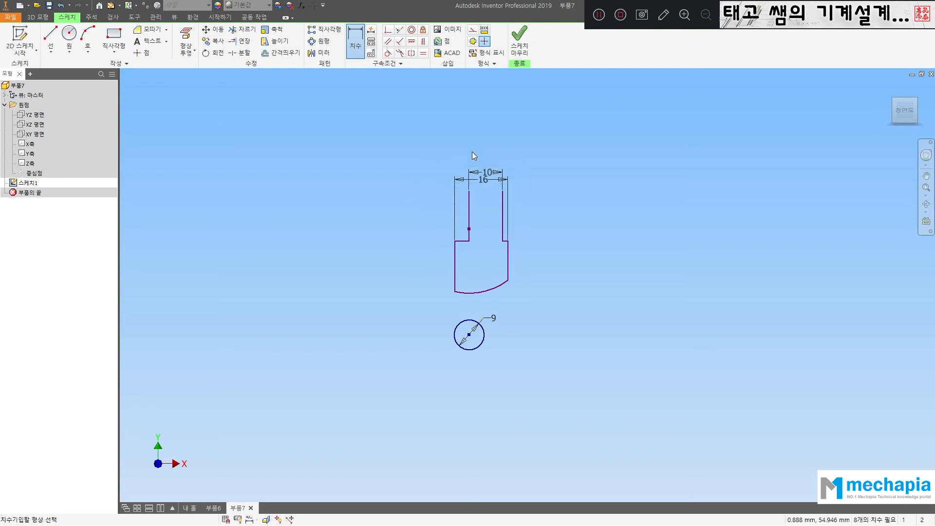
Shift the profile's lower and upper vertical line pairs leftward so both are roughly centred over the circle.
scroll(480, 279, "up", 3)
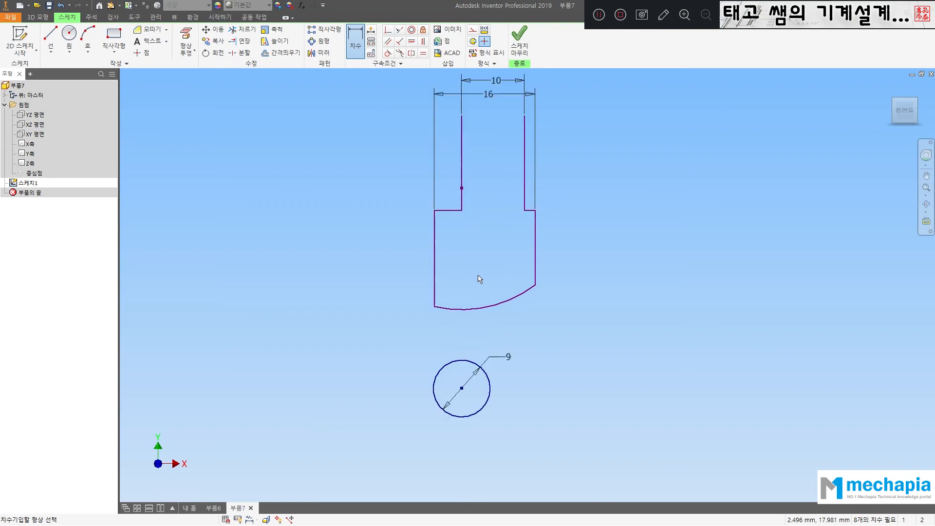
key("Escape")
mouse_move(436, 245)
left_mouse_down()
mouse_move(380, 240)
mouse_move(412, 246)
left_mouse_up()
left_click_drag(462, 168, 432, 167)
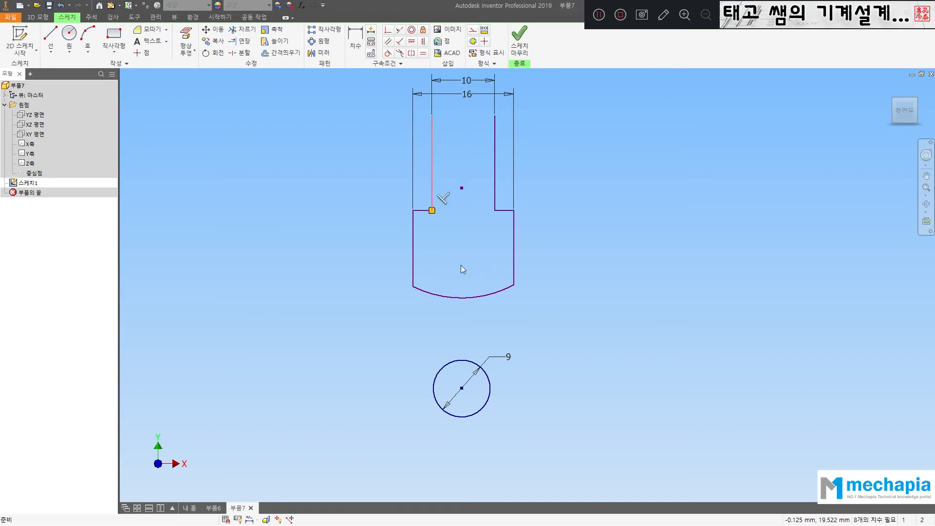
left_click(461, 264)
Move the 16 mm width dimension above the 10 mm one.
middle_click_drag(477, 137, 476, 163)
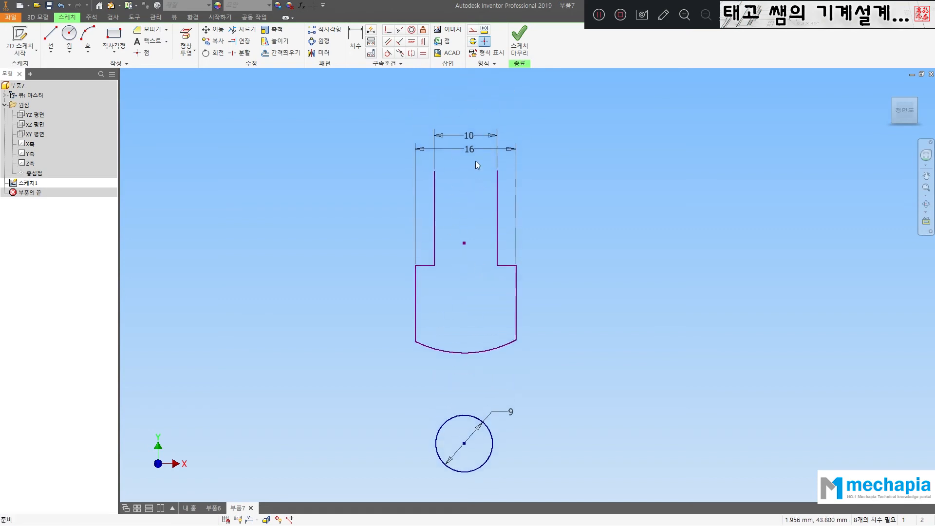
left_click_drag(472, 150, 469, 117)
middle_click_drag(474, 242, 458, 194)
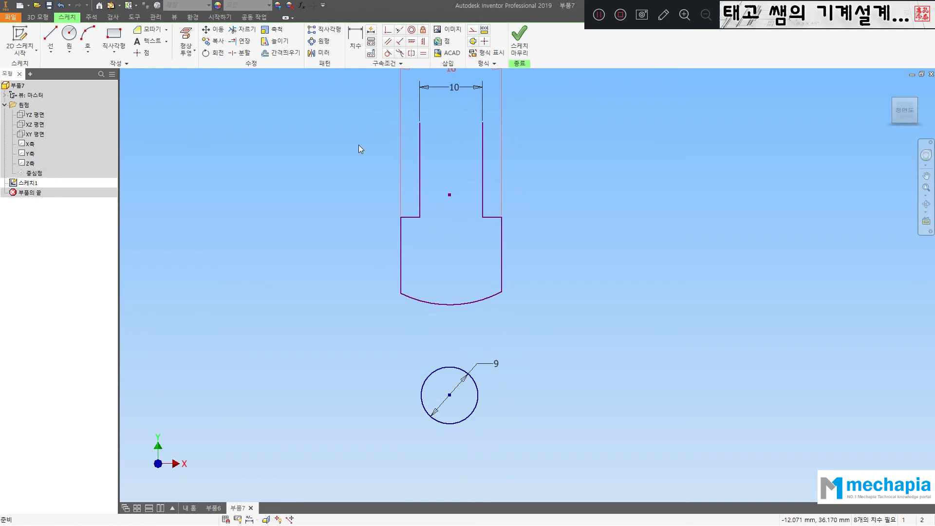
Dimension the vertical distance from the upper-left line's top end to the arc's left end as 13 mm.
key("d")
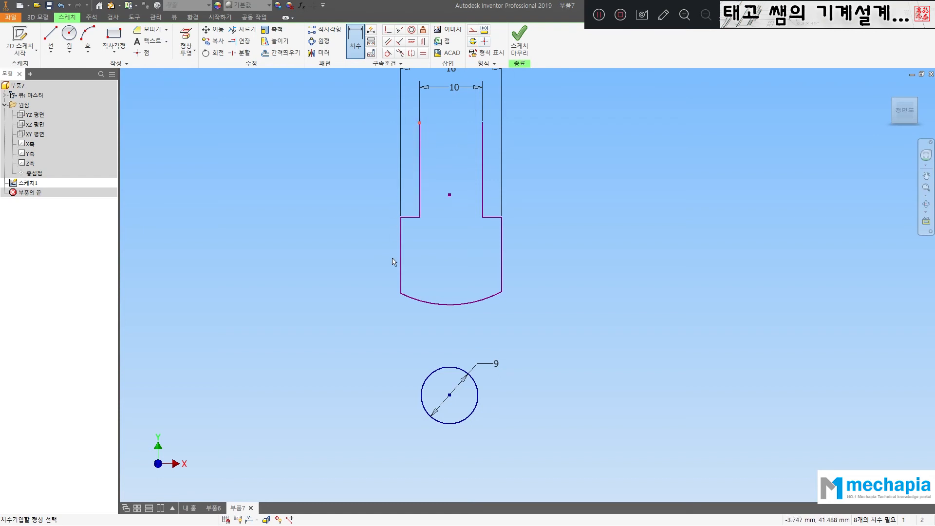
left_click(400, 294)
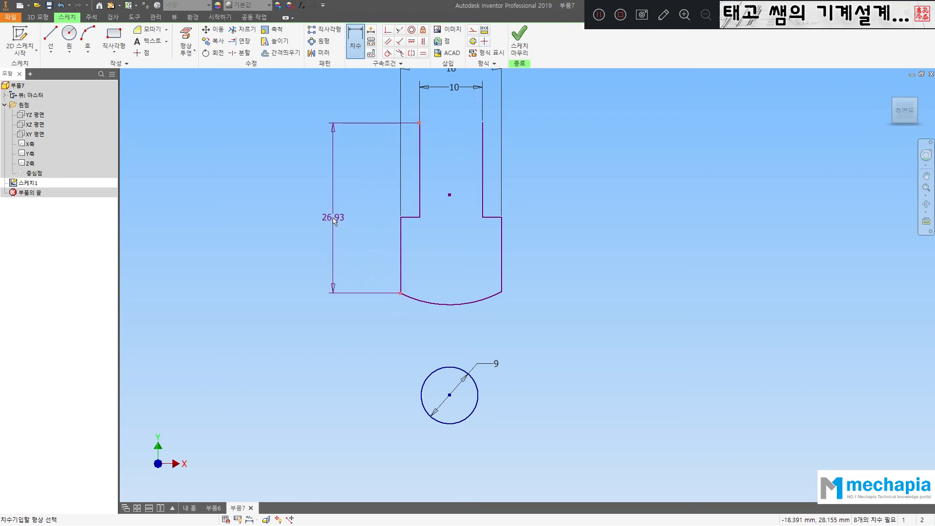
left_click(327, 214)
type("13")
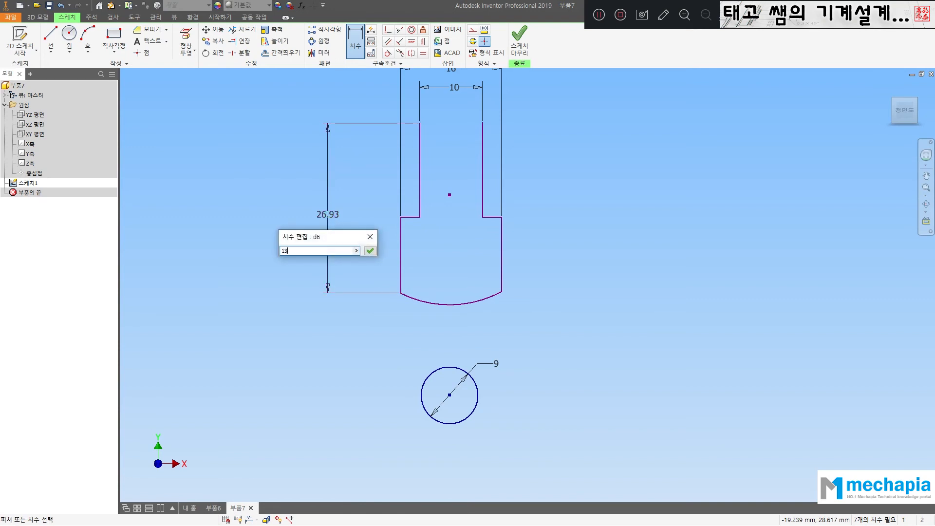
key("Return")
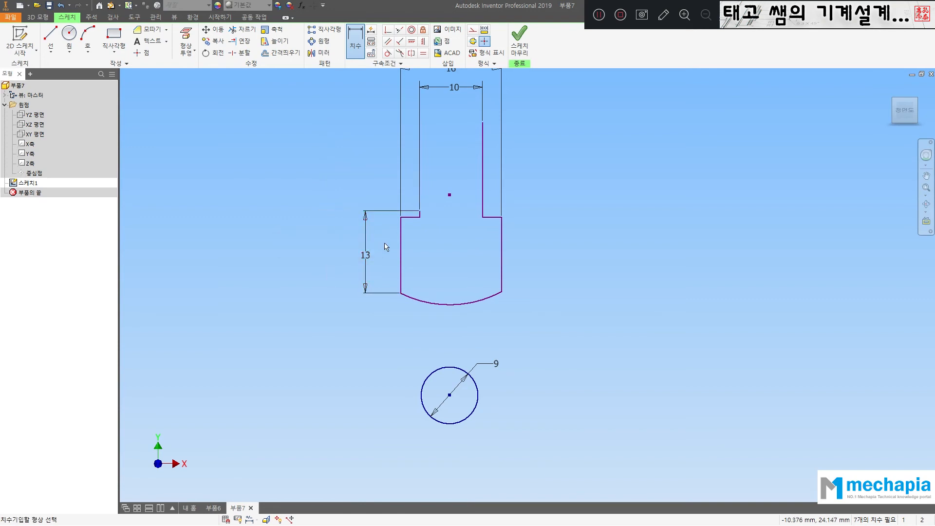
key("Escape")
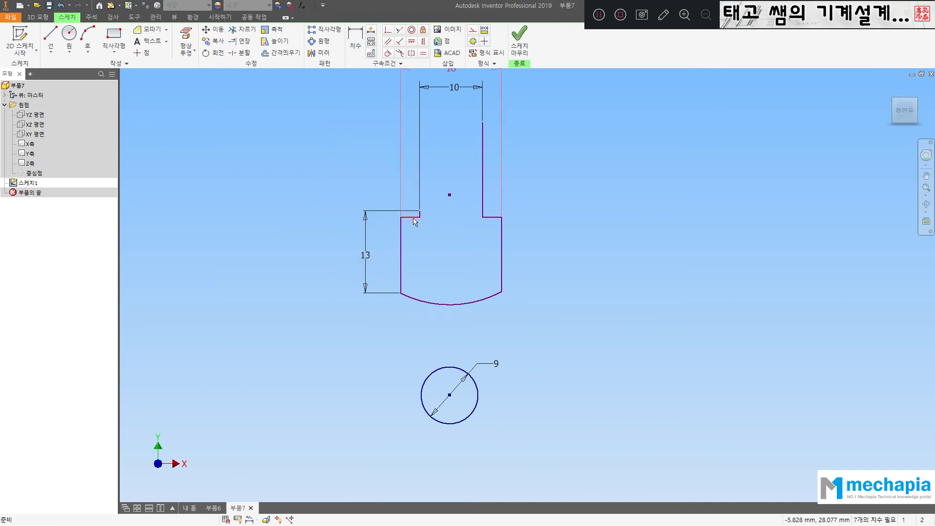
Lower the left horizontal shoulder line and dimension its height above the arc's left end as 7 mm.
left_click_drag(410, 217, 410, 244)
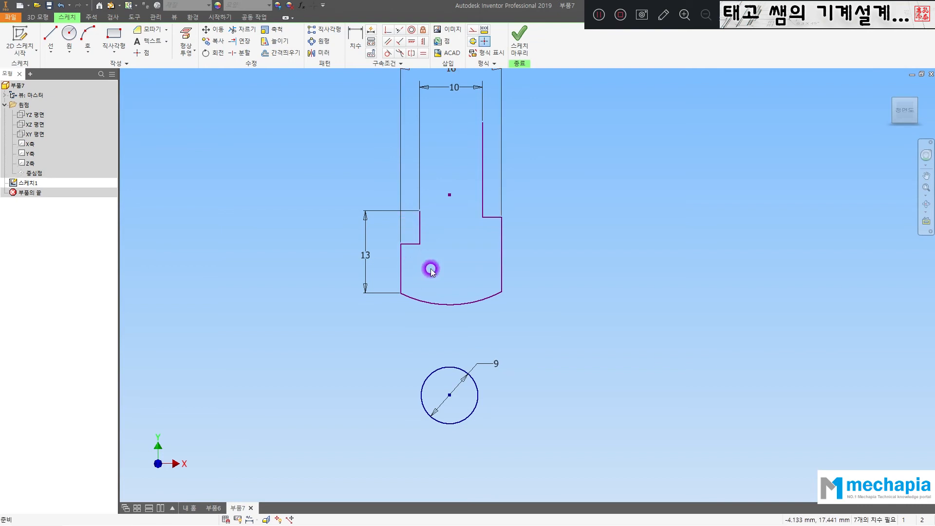
left_click(362, 37)
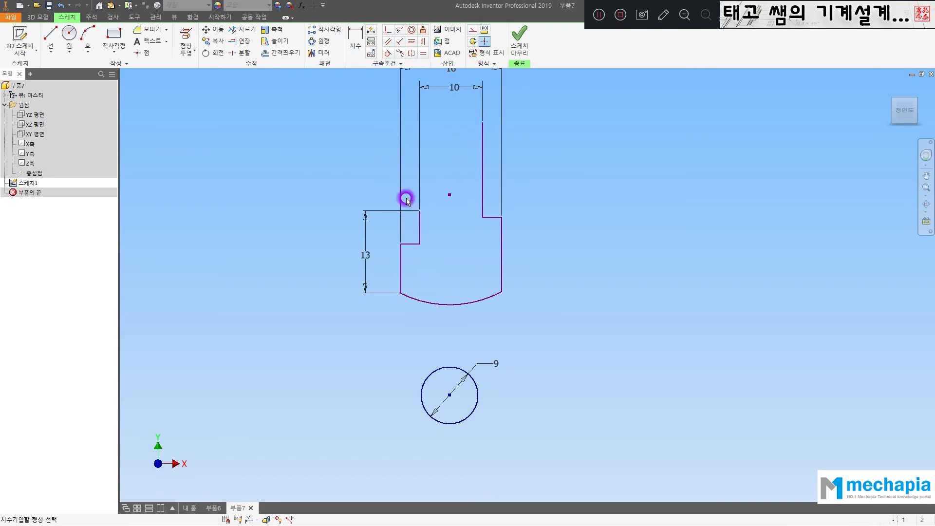
left_click(408, 244)
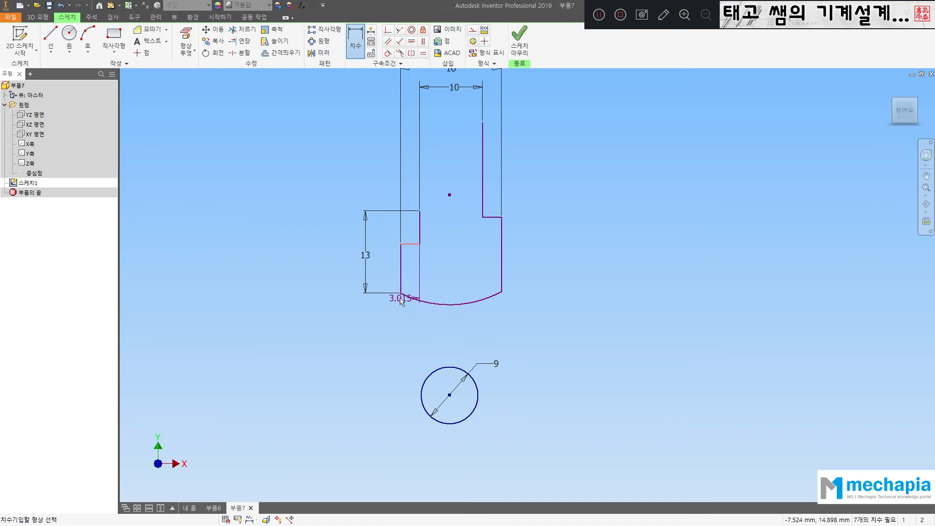
left_click(399, 293)
left_click(382, 267)
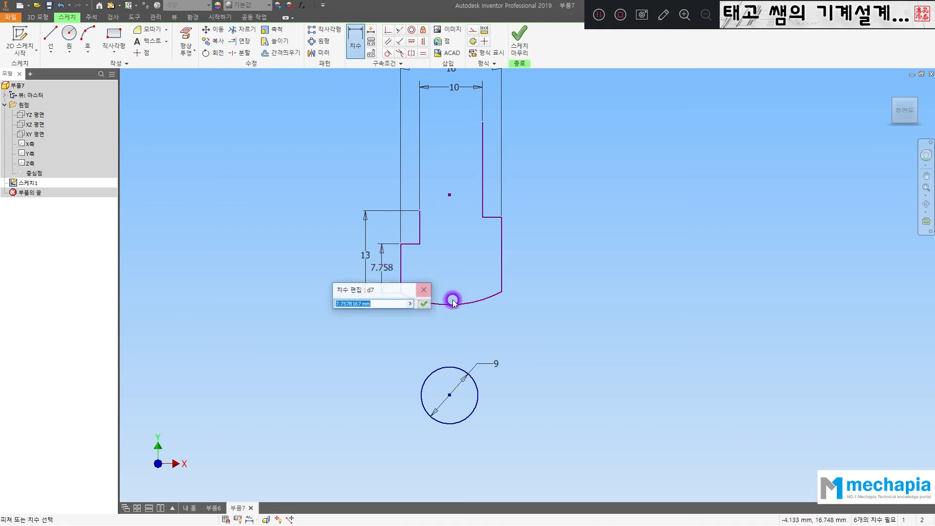
type("7")
key("Return")
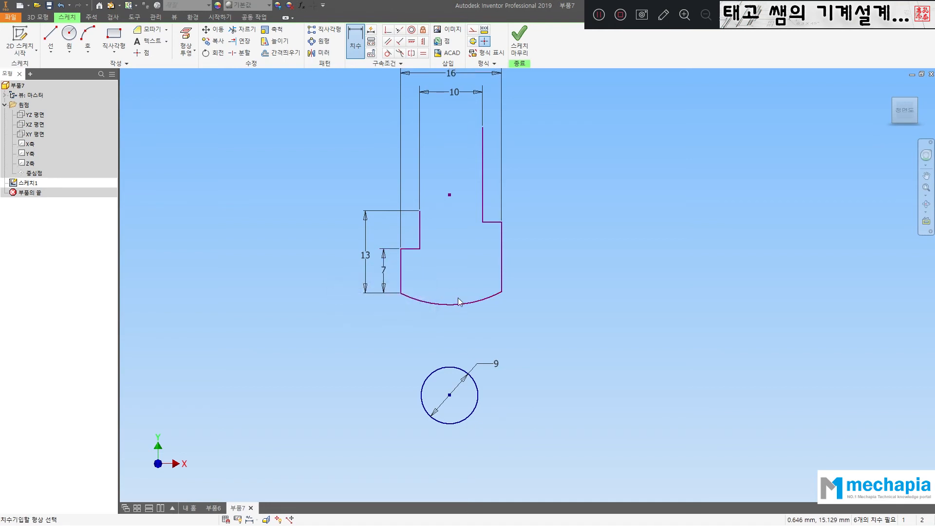
key("Escape")
Lower the right horizontal shoulder line and make it collinear with the left shoulder line.
left_click_drag(488, 222, 487, 262)
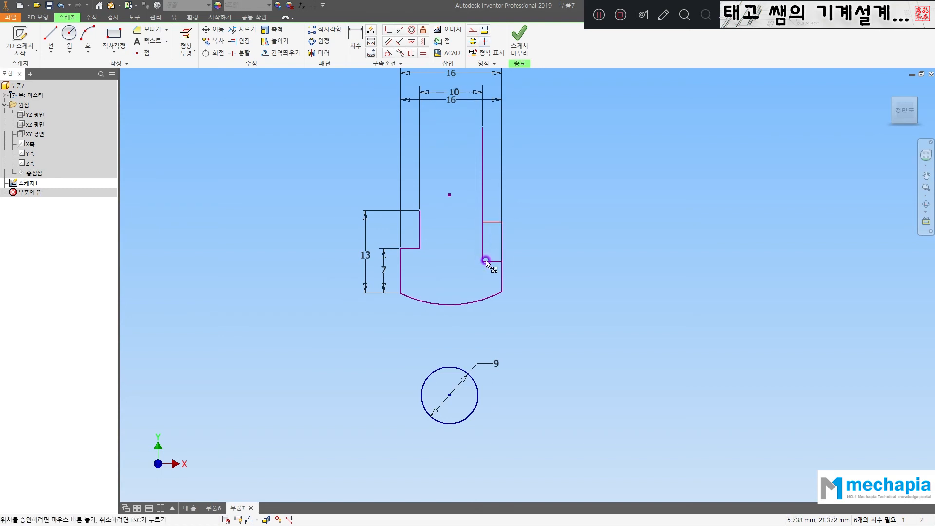
scroll(459, 269, "up", 3)
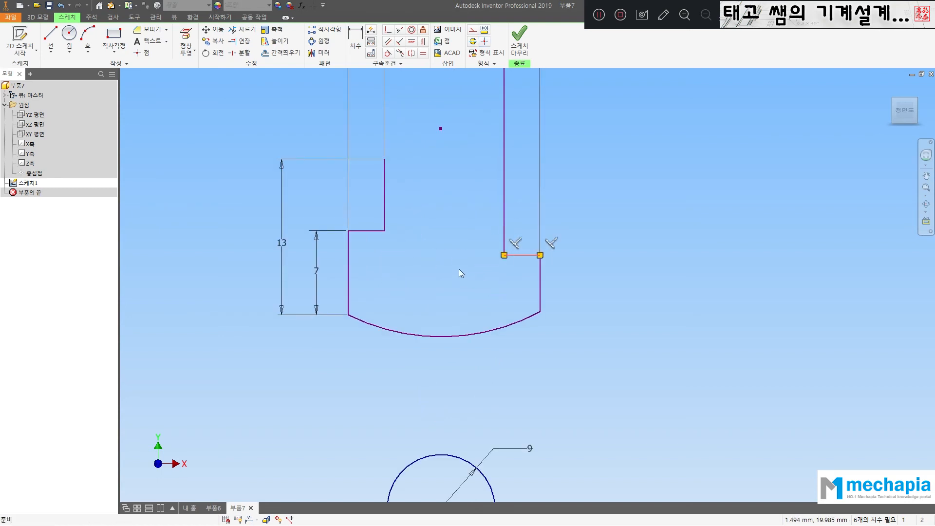
left_click(458, 258)
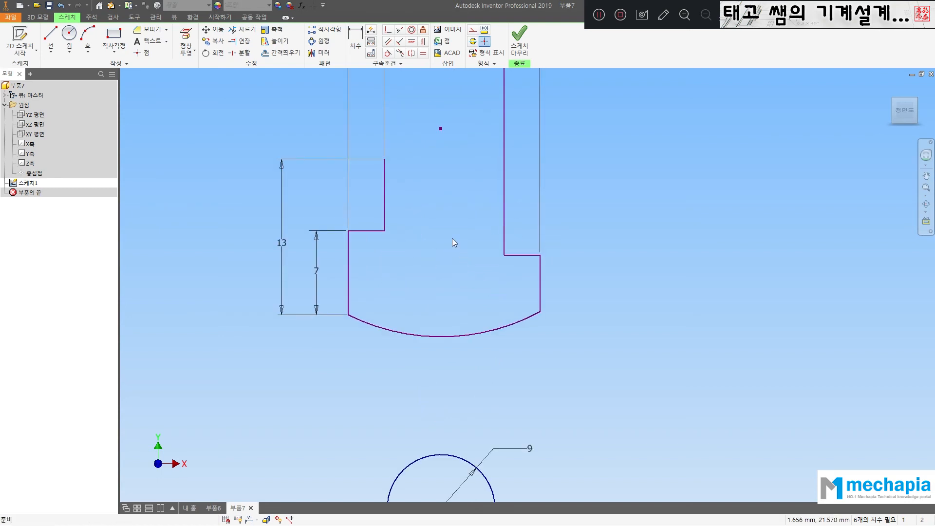
left_click(399, 29)
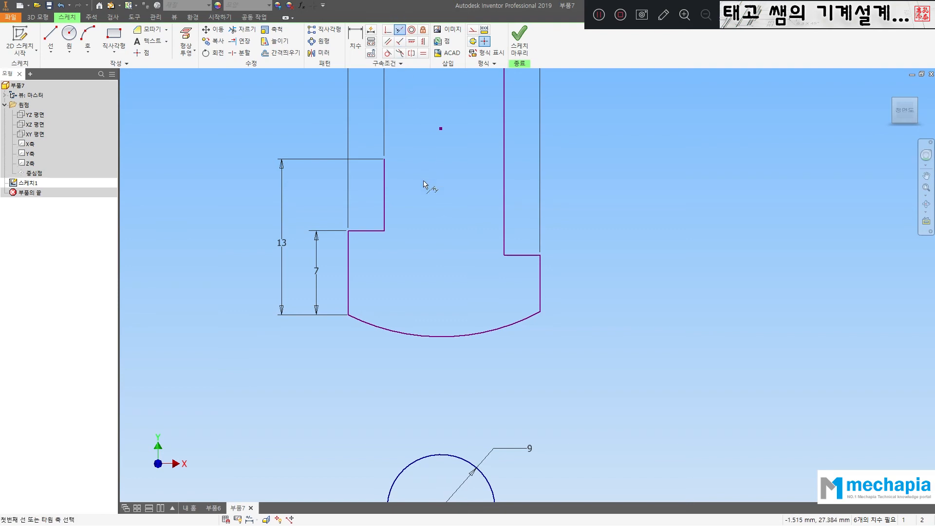
left_click(366, 231)
left_click(521, 255)
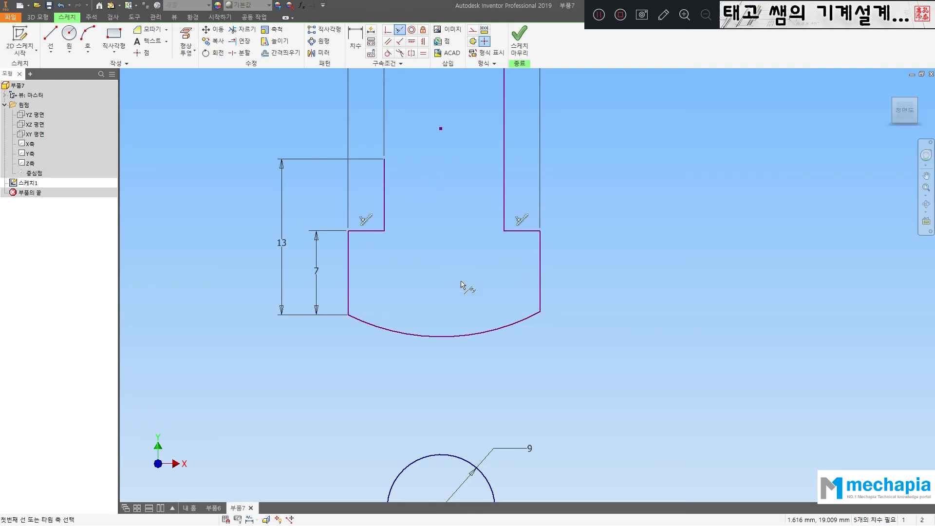
scroll(476, 223, "down", 3)
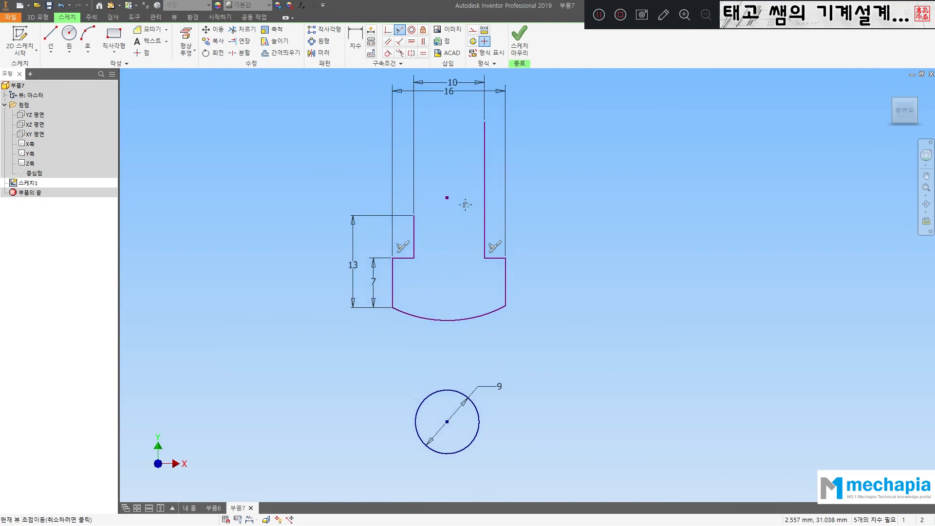
key("Escape")
Shorten the upper-right vertical line to the height of the upper-left one and constrain the two lines to equal length.
left_click(415, 218)
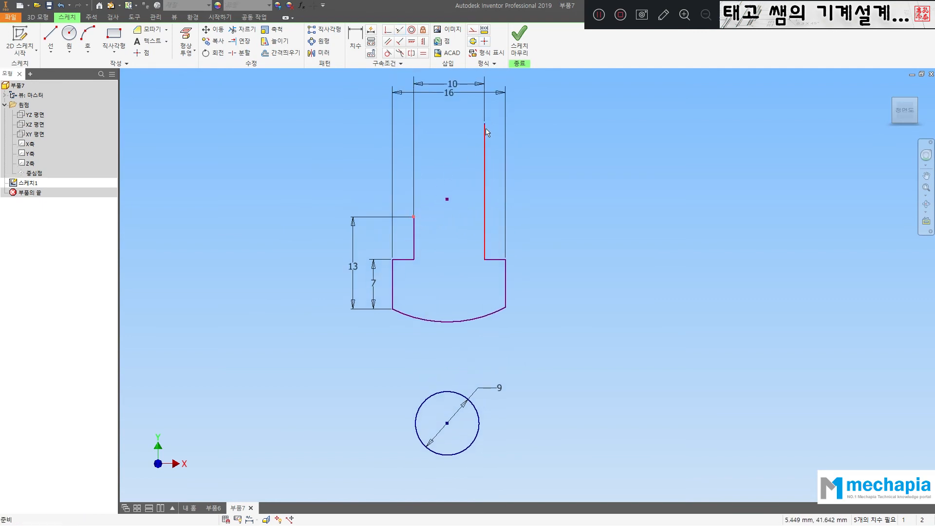
left_click_drag(484, 124, 482, 217)
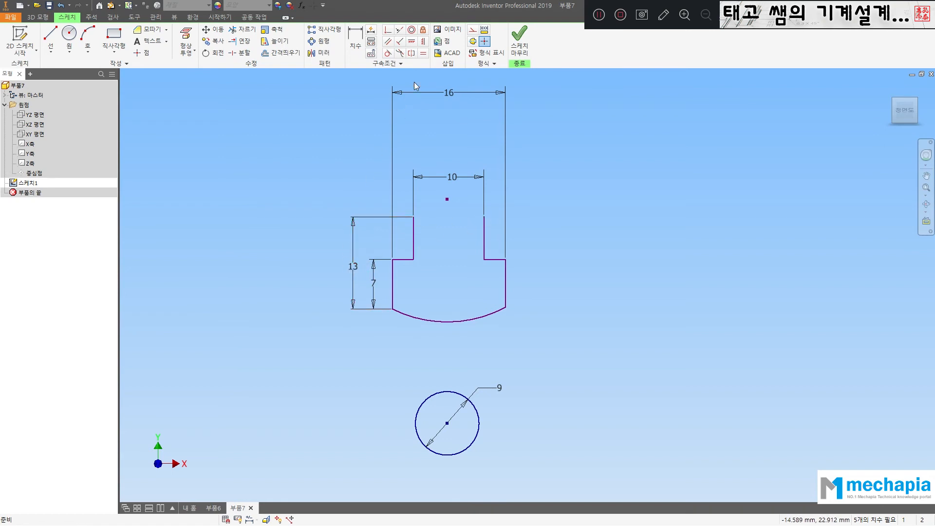
left_click(424, 54)
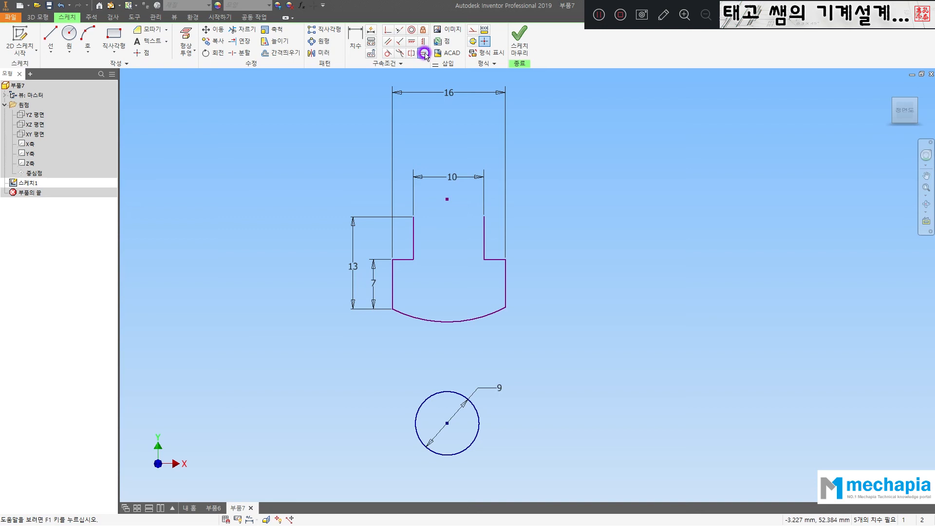
left_click(414, 242)
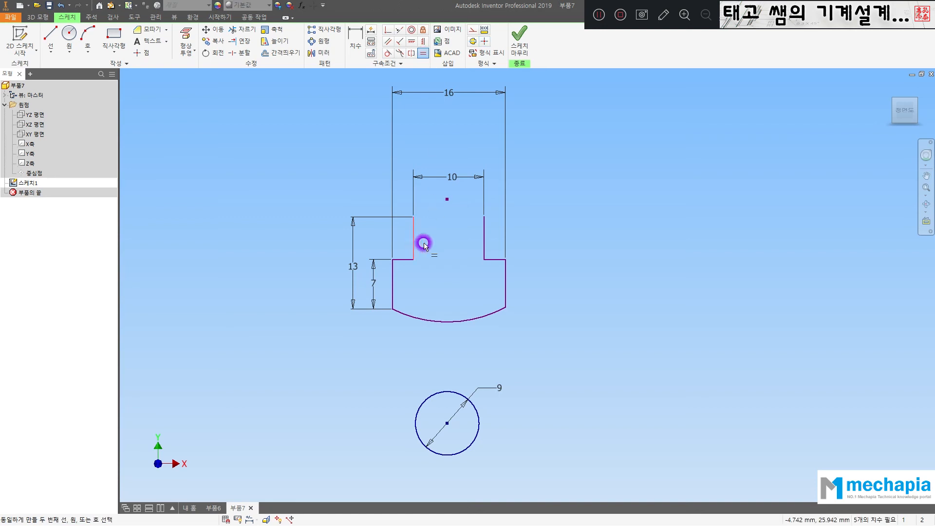
left_click(485, 238)
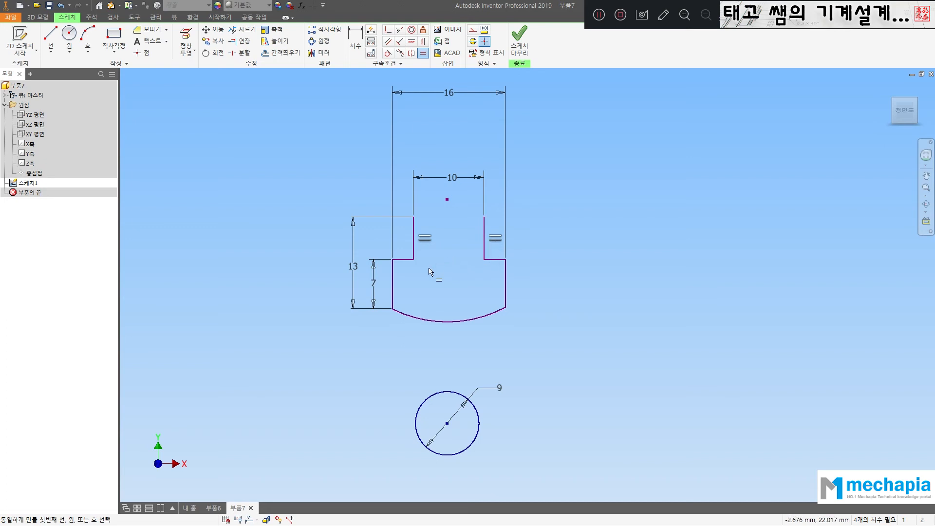
key("Escape")
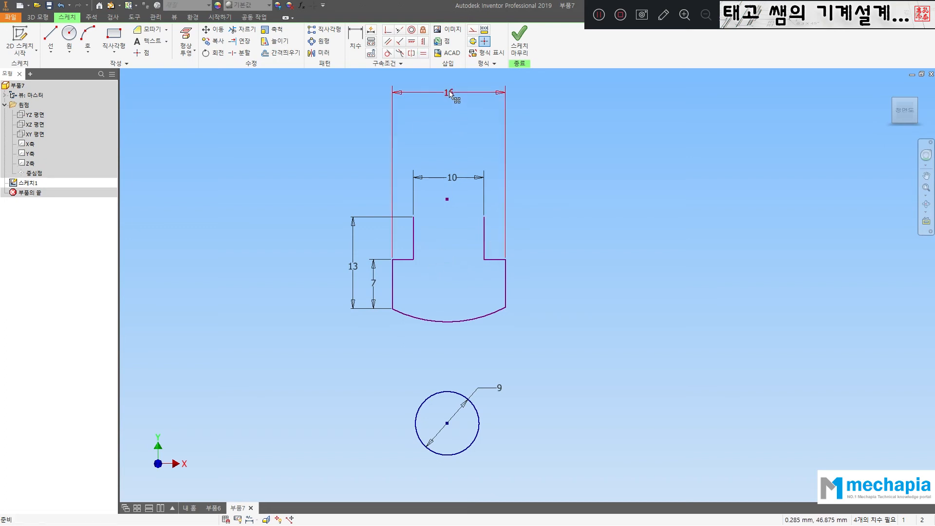
Move the 16 mm width dimension down close to the 10 mm one and dimension the bottom arc's radius as 14 mm.
left_click_drag(451, 93, 454, 158)
key("d")
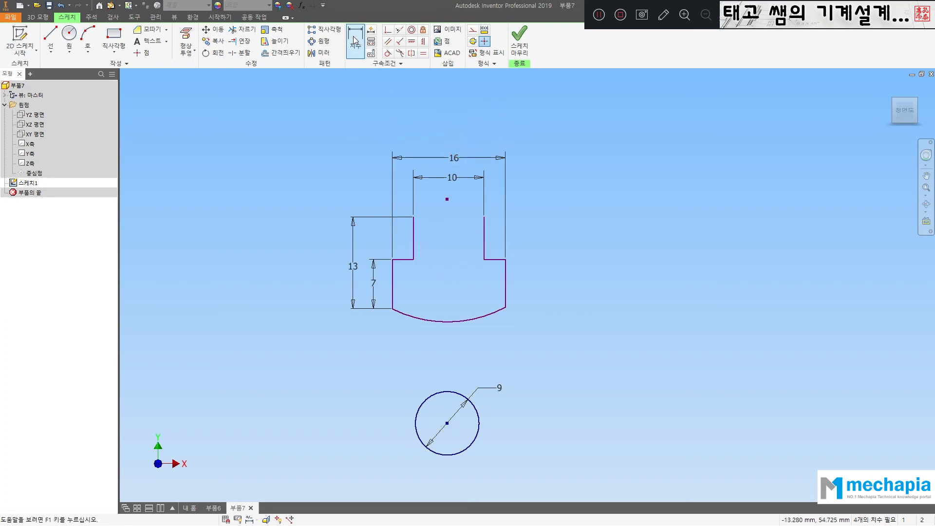
left_click(450, 322)
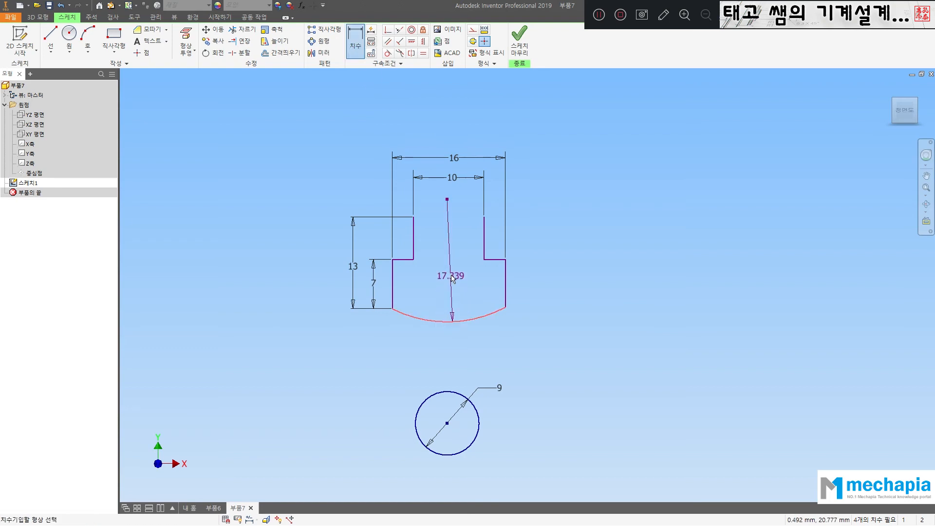
left_click(452, 278)
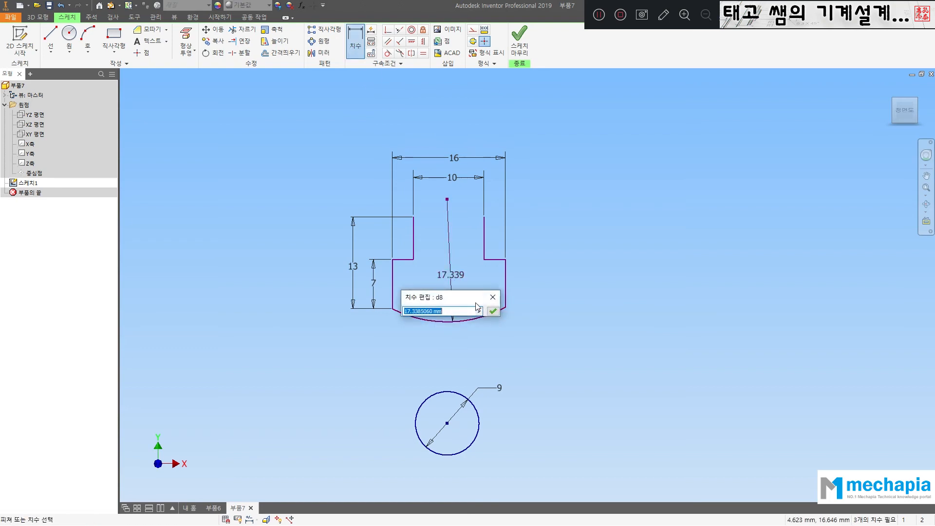
type("14")
key("Return")
key("Escape")
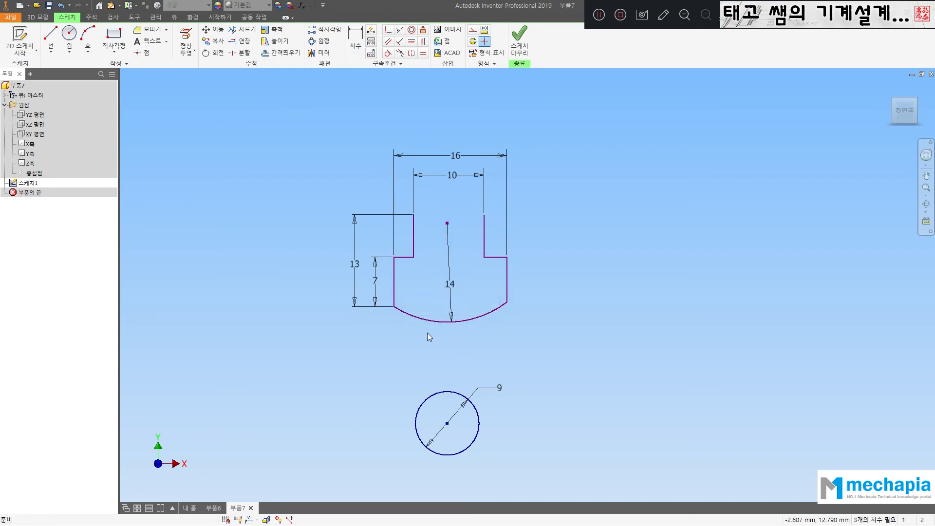
Shift the lower pair of vertical lines sideways until both shoulders are roughly the same width.
mouse_move(399, 281)
left_mouse_down()
mouse_move(390, 271)
mouse_move(380, 277)
mouse_move(413, 275)
mouse_move(396, 258)
mouse_move(378, 276)
mouse_move(393, 276)
mouse_move(385, 277)
left_mouse_up()
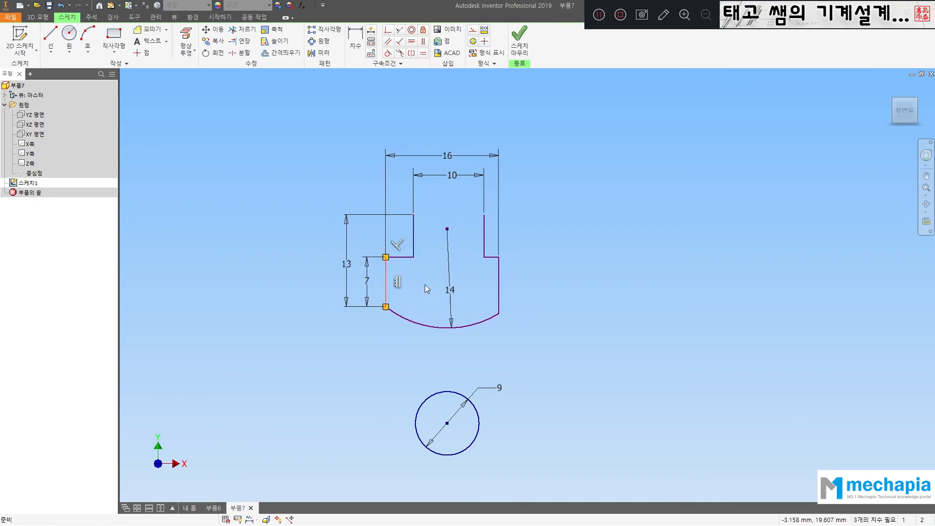
left_click(477, 267)
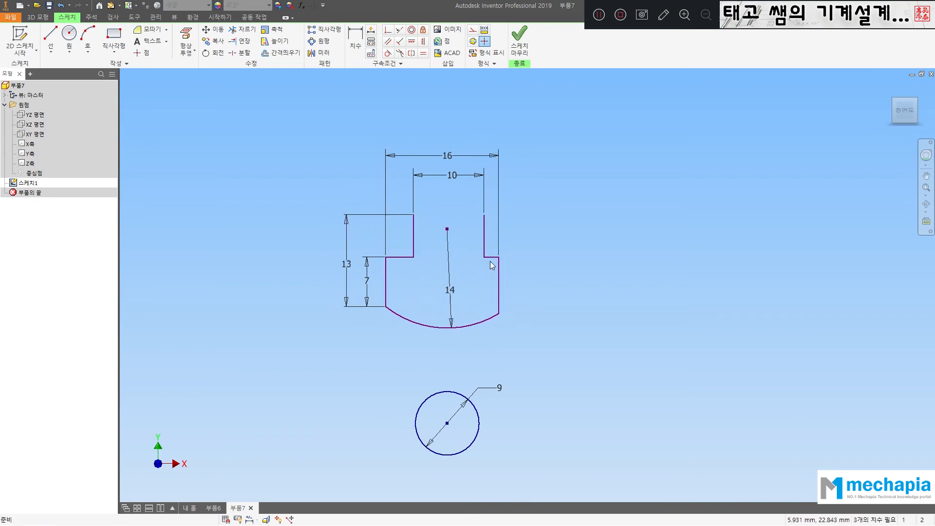
left_click(492, 259)
left_click(401, 261)
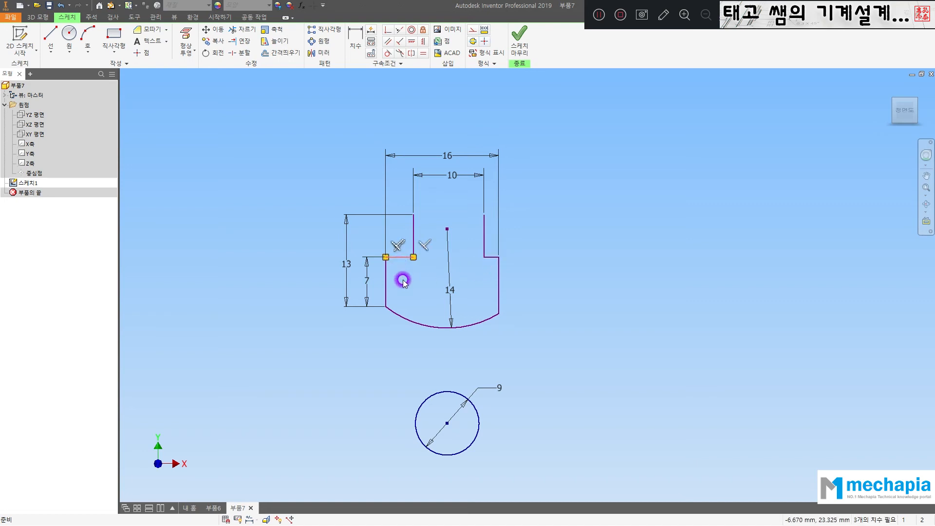
left_click(494, 259)
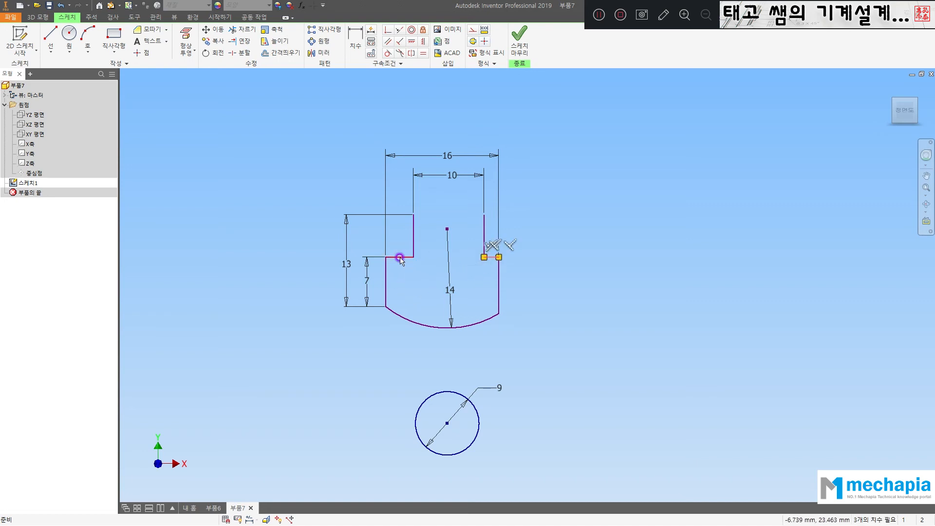
left_click(399, 258)
left_click(403, 284)
left_click_drag(501, 274, 507, 267)
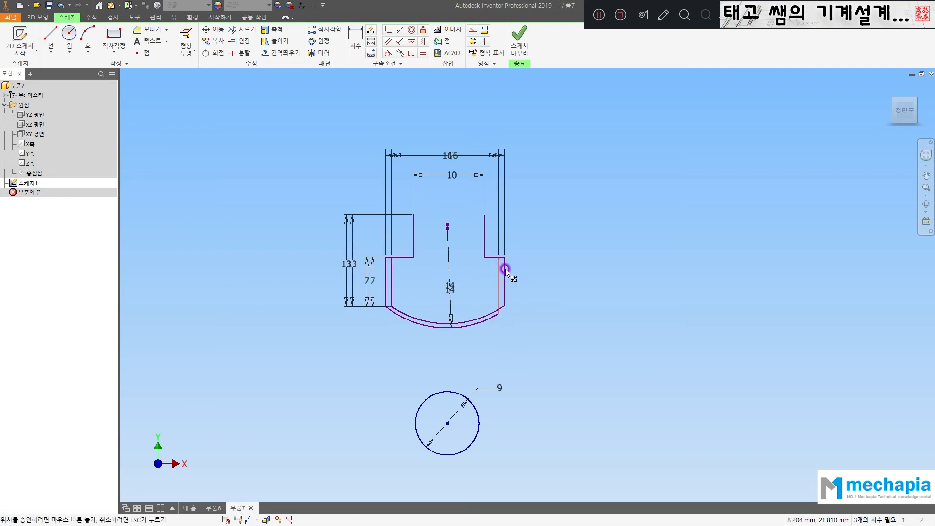
left_click(416, 277)
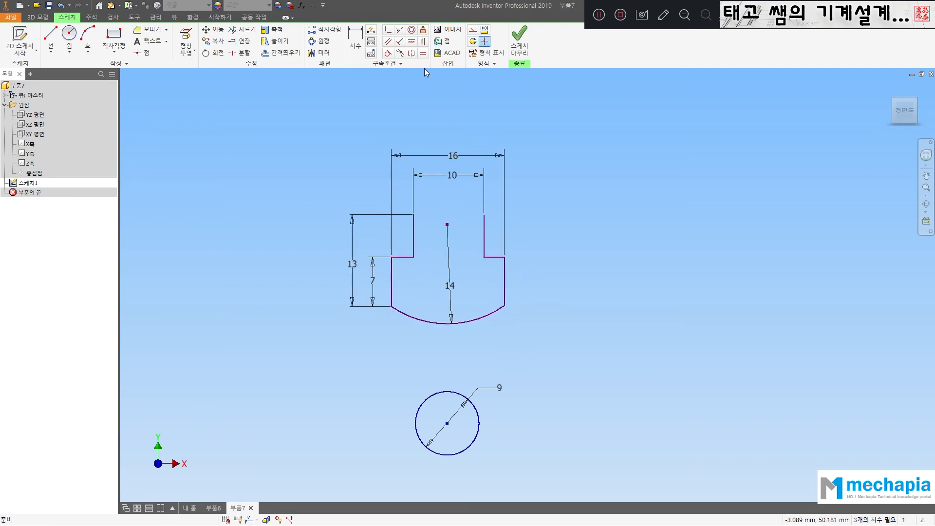
Apply an equal constraint to the left and right horizontal shoulder lines.
left_click(423, 53)
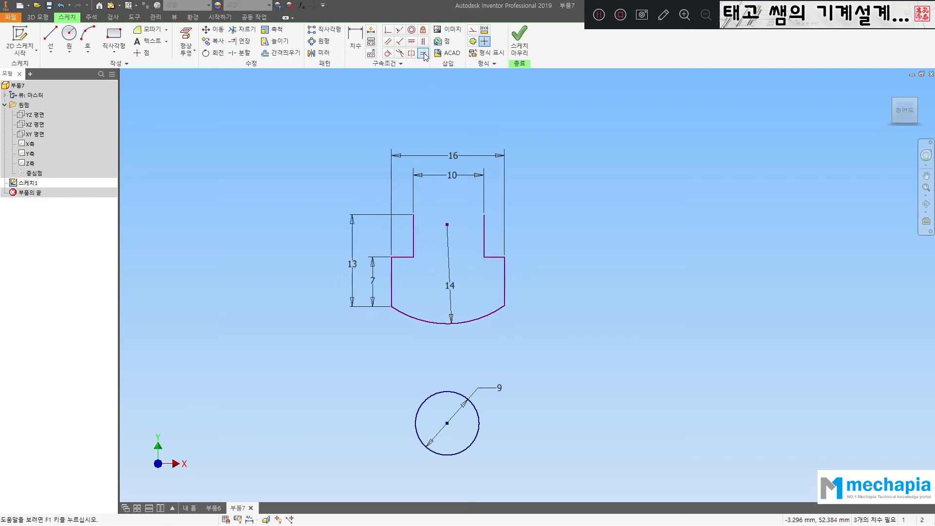
left_click(404, 258)
left_click(490, 257)
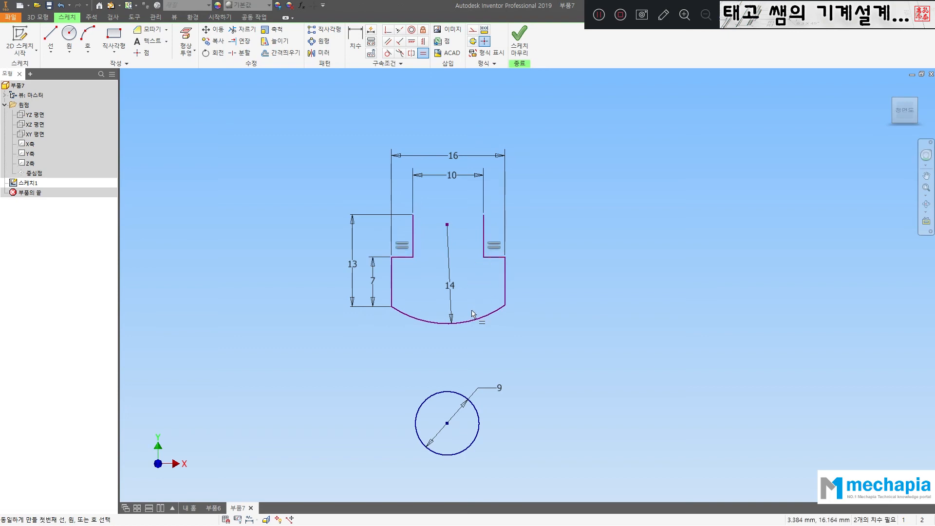
key("Escape")
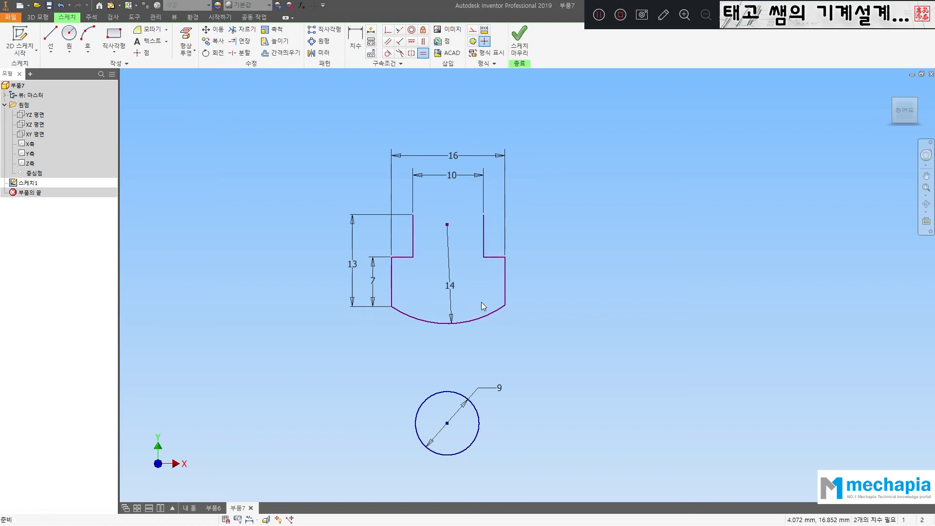
Switch to Acrobat Reader, examine the exercise 6 drawing for the slot's position relative to the plate centre, and return to the sketch.
mouse_move(504, 265)
left_mouse_down()
mouse_move(484, 271)
mouse_move(517, 275)
mouse_move(486, 273)
mouse_move(515, 278)
mouse_move(488, 275)
mouse_move(508, 279)
left_mouse_up()
middle_click_drag(481, 261, 471, 238)
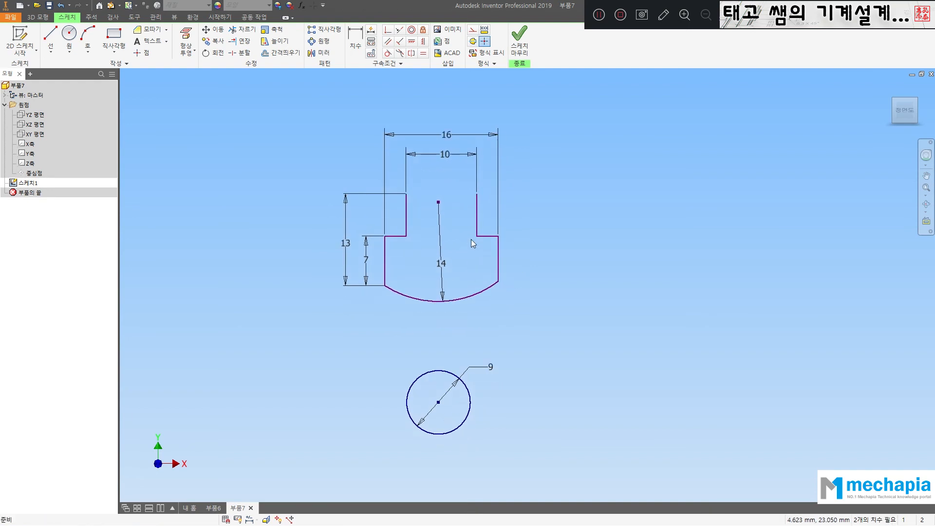
key("alt+Tab")
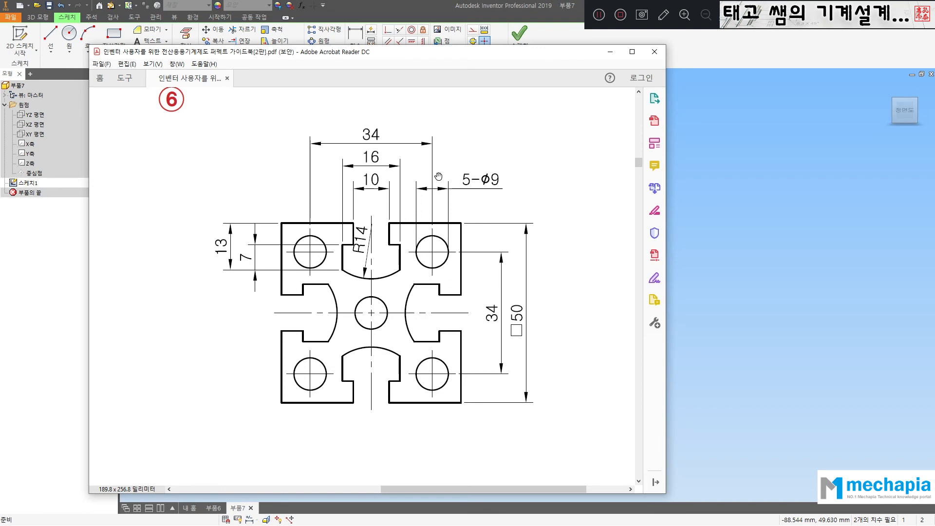
left_click_drag(449, 61, 152, 61)
left_click(314, 52)
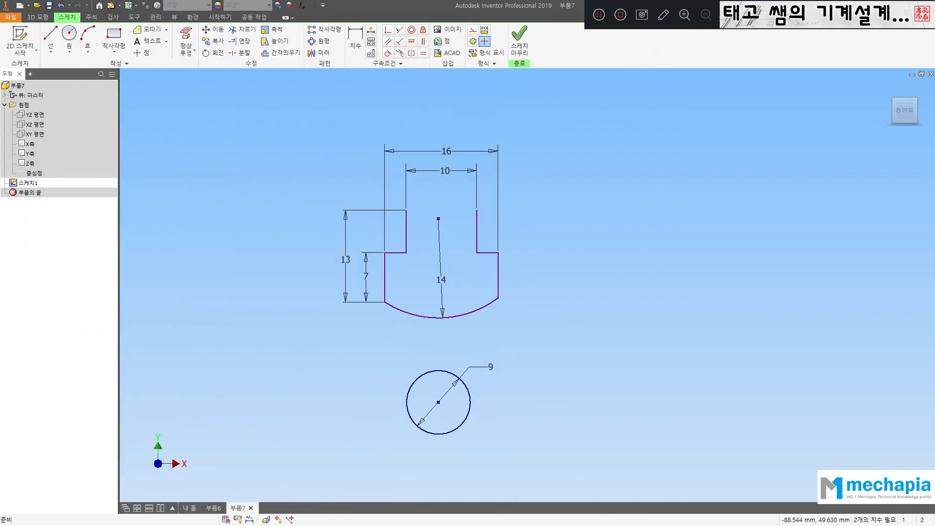
Dimension the vertical distance from the upper-right line's top endpoint to the circle's centre as 25 mm.
left_click(355, 38)
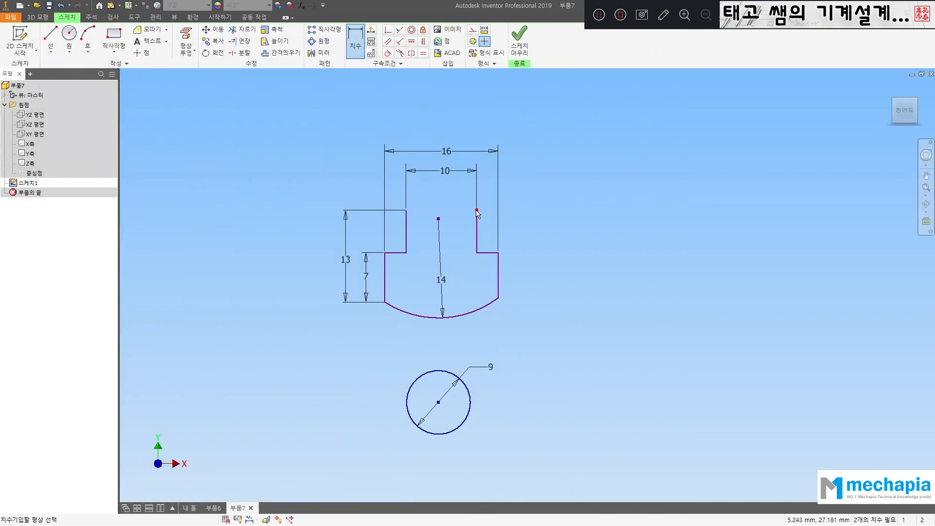
left_click(476, 211)
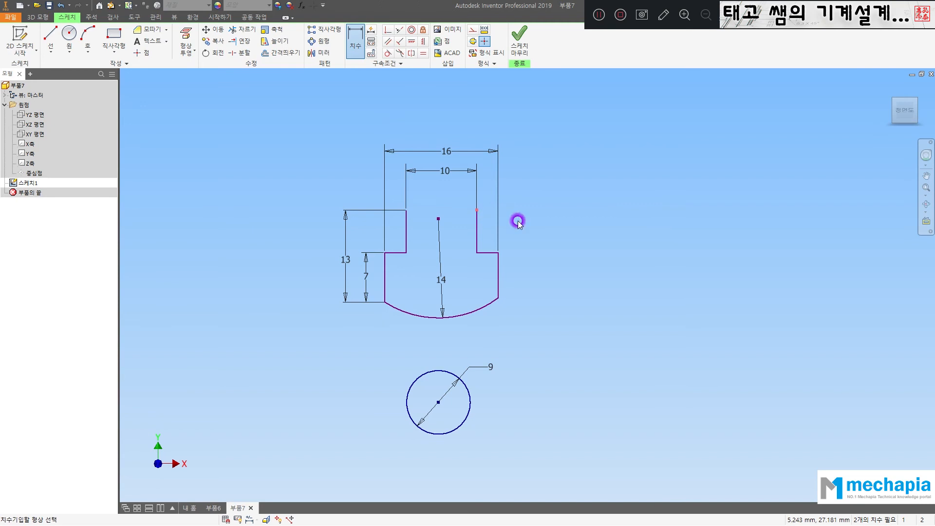
left_click(438, 402)
left_click(573, 323)
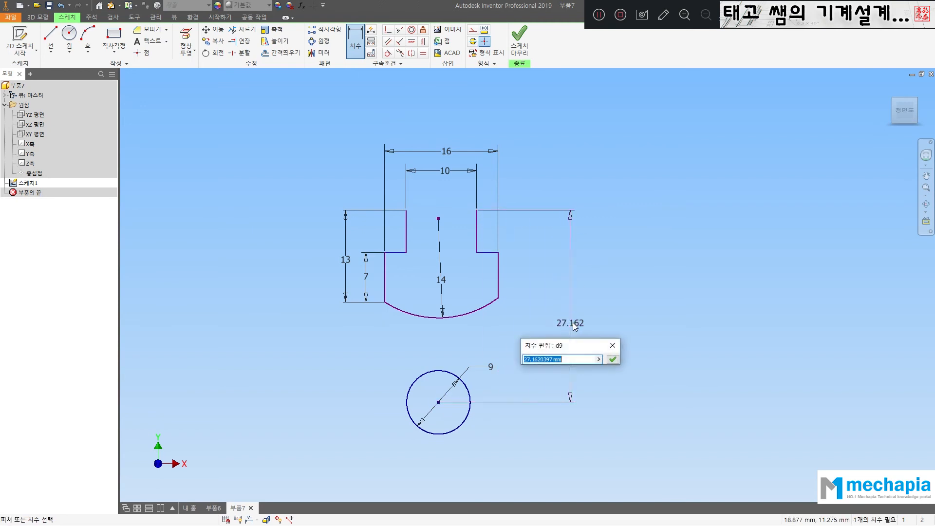
type("25")
key("Return")
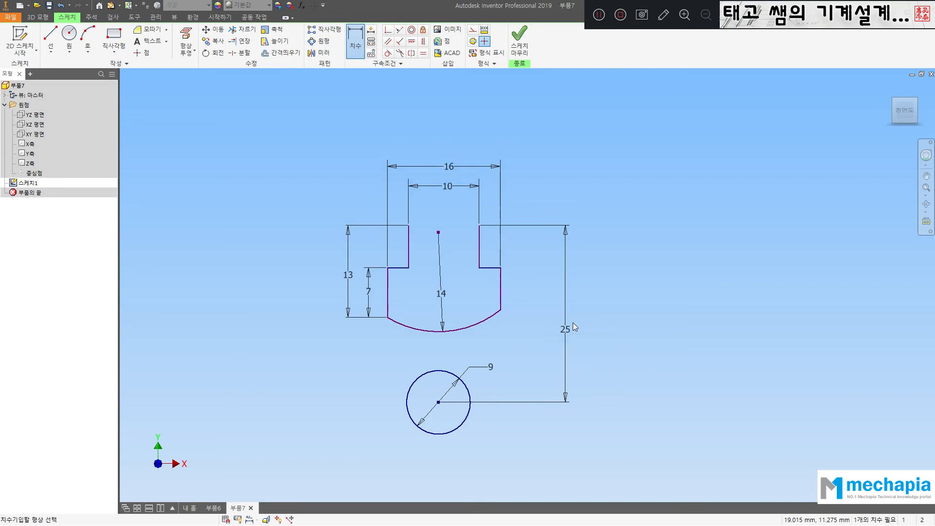
key("Escape")
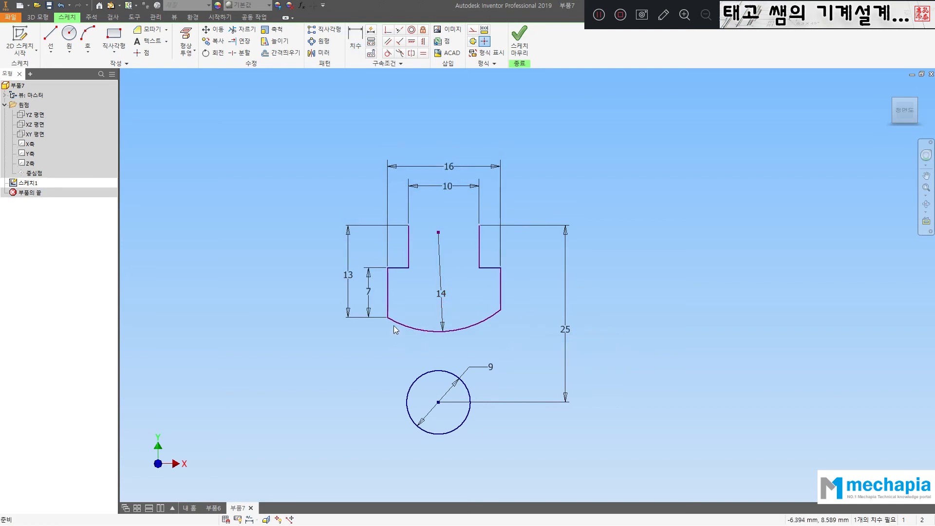
Shift the slot's lower vertical lines and the arc's right end to test the profile's remaining freedom.
mouse_move(388, 294)
left_mouse_down()
mouse_move(378, 294)
mouse_move(411, 299)
mouse_move(373, 294)
left_mouse_up()
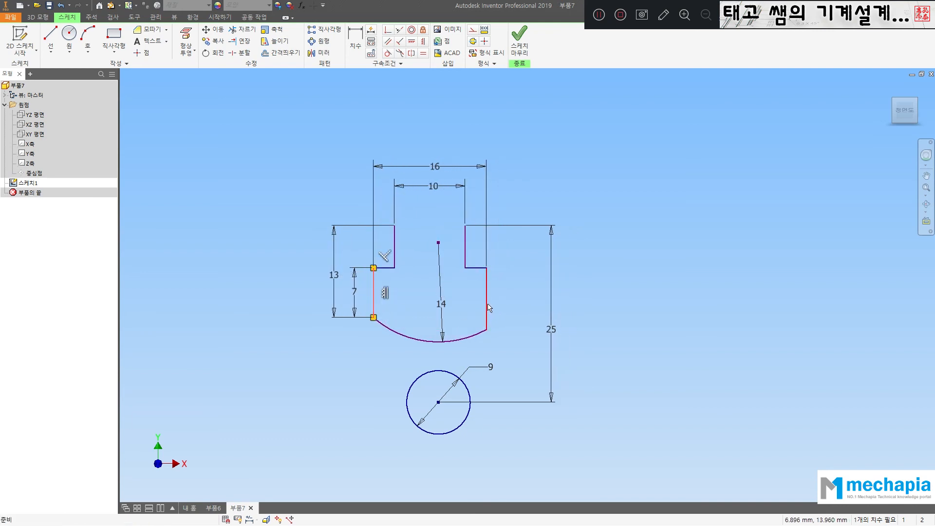
left_click(486, 309)
left_click(374, 294)
left_click(493, 306)
left_click_drag(486, 301, 510, 299)
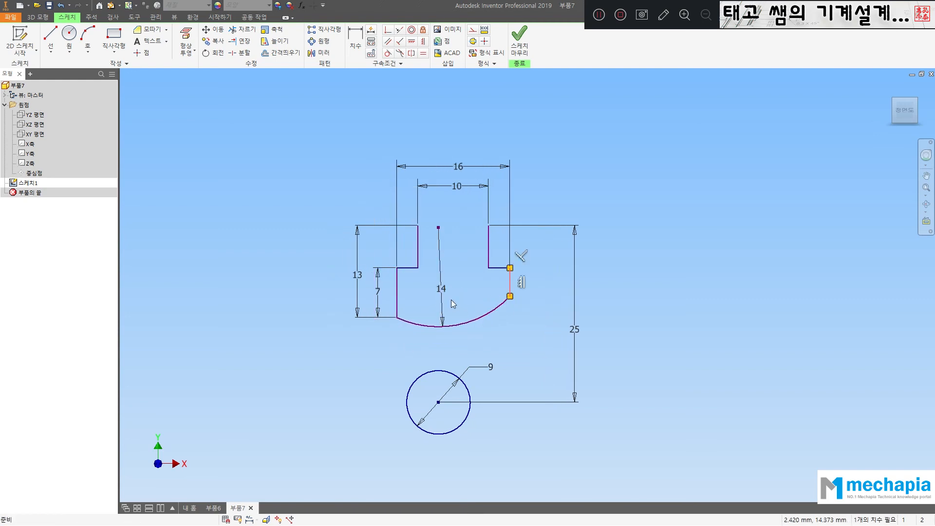
left_click(511, 306)
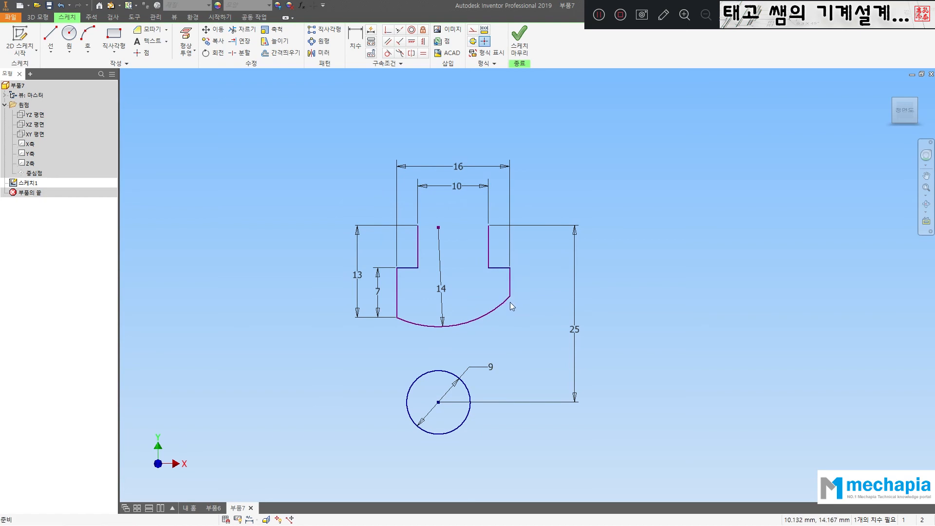
mouse_move(508, 298)
left_mouse_down()
mouse_move(486, 328)
mouse_move(494, 328)
mouse_move(497, 300)
mouse_move(498, 341)
left_mouse_up()
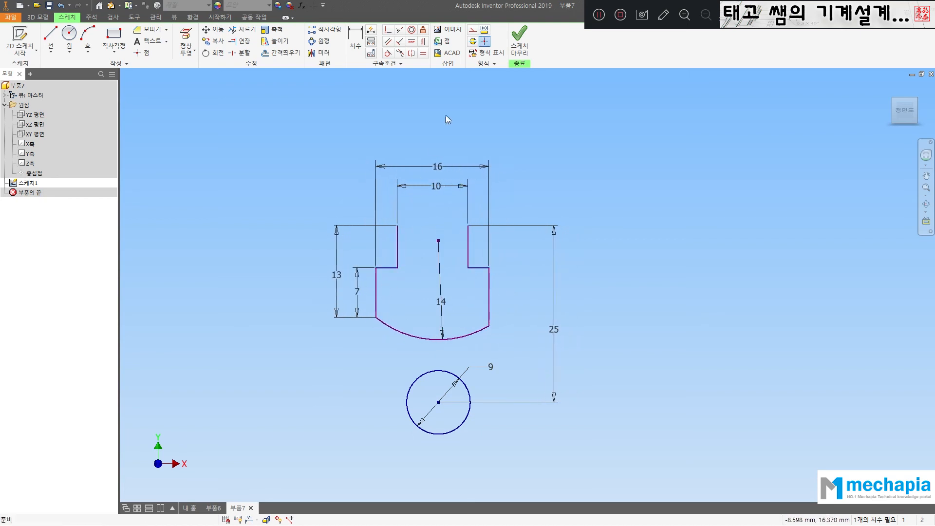
Apply an equal constraint to the slot's lower-left and lower-right vertical lines.
left_click(423, 53)
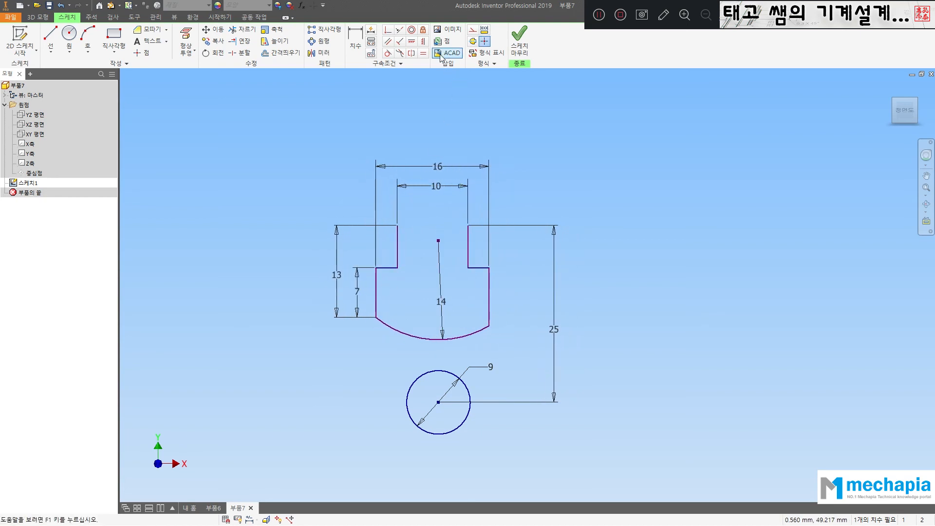
left_click(377, 288)
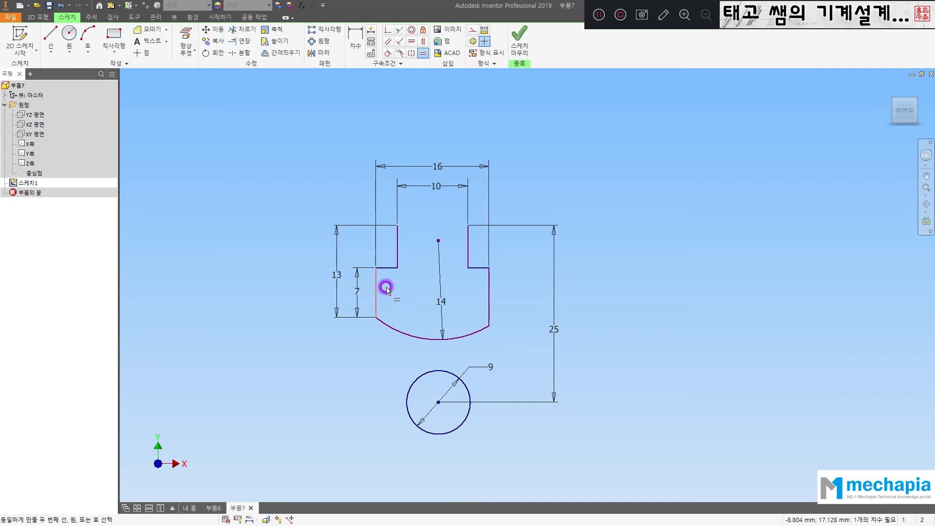
left_click(489, 280)
key("Escape")
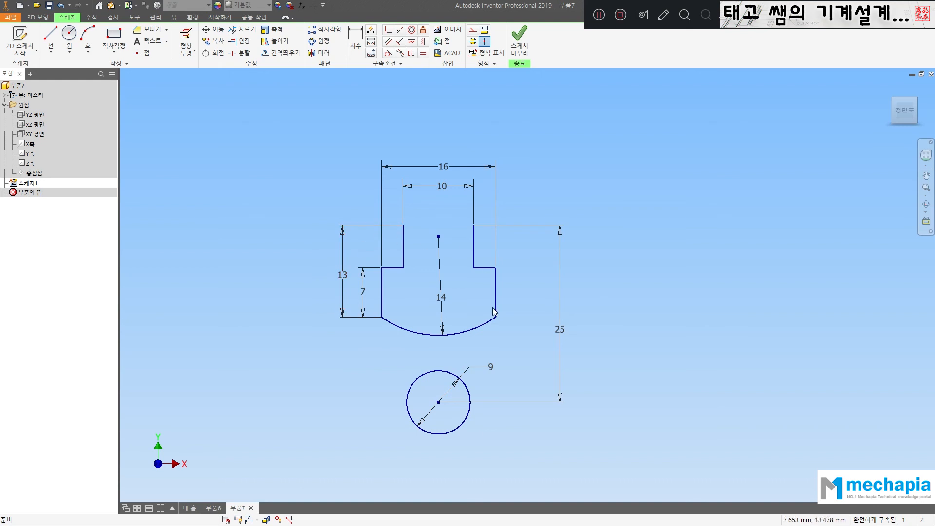
Create a circular pattern of the complete slot profile around the circle's centre with 4 instances over 360 deg.
scroll(423, 298, "down", 3)
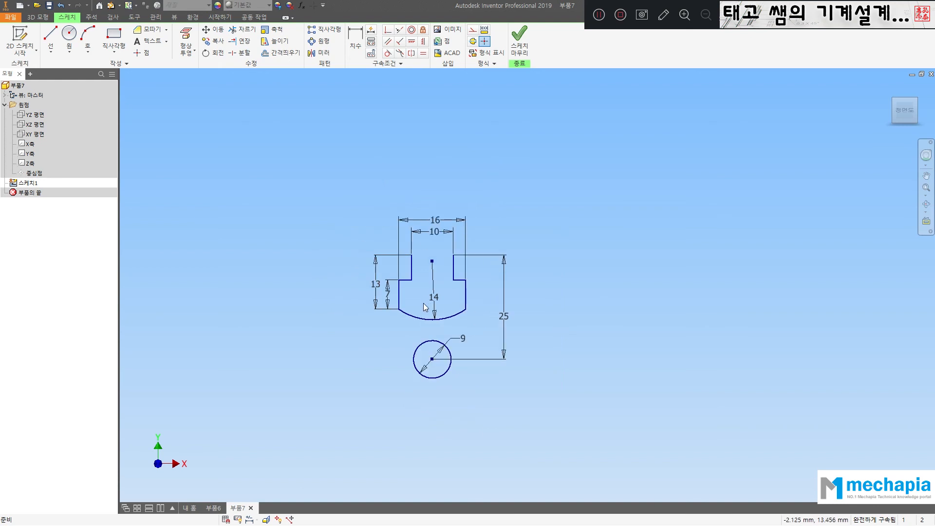
scroll(433, 234, "up", 3)
middle_click_drag(428, 262, 441, 220)
scroll(438, 257, "down", 2)
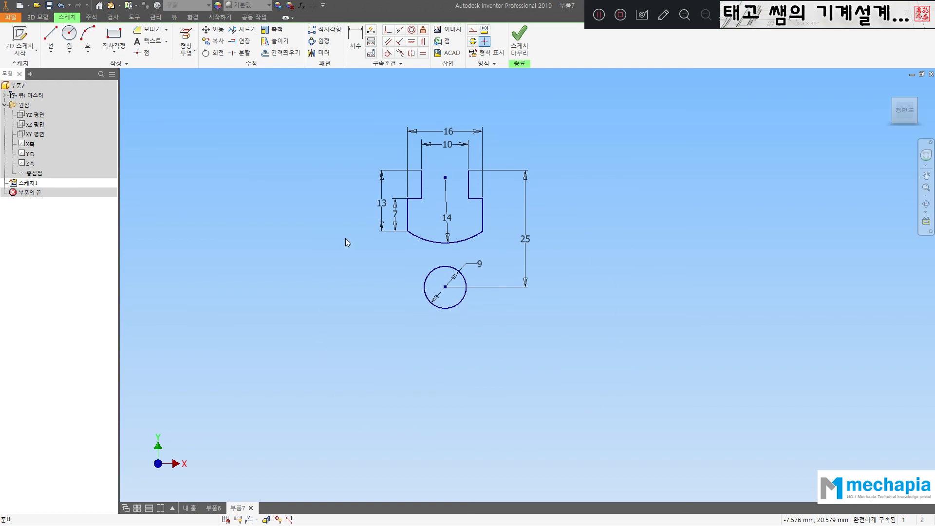
left_click(320, 41)
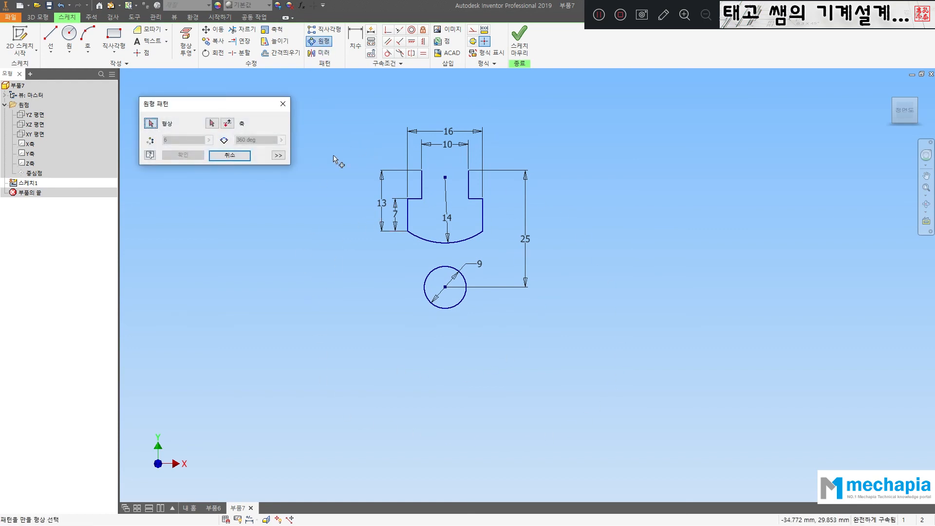
left_click_drag(369, 149, 524, 258)
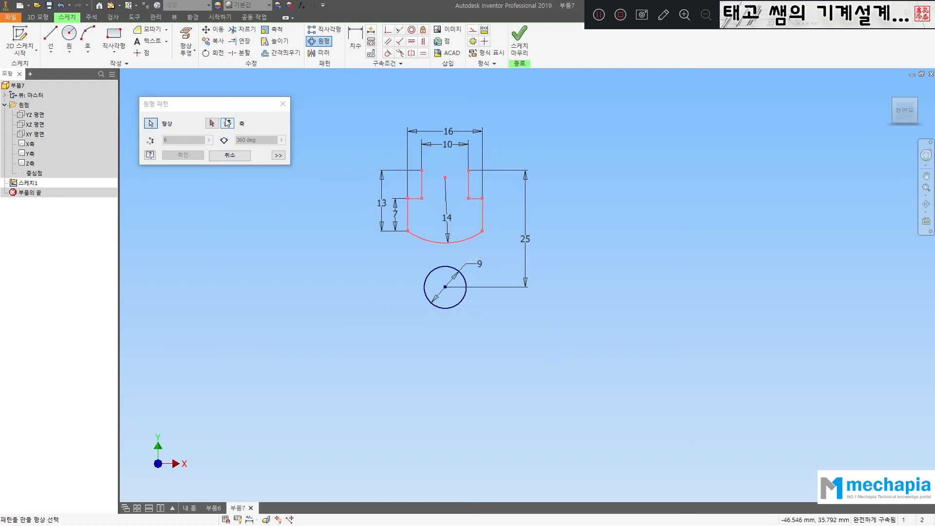
left_click(212, 123)
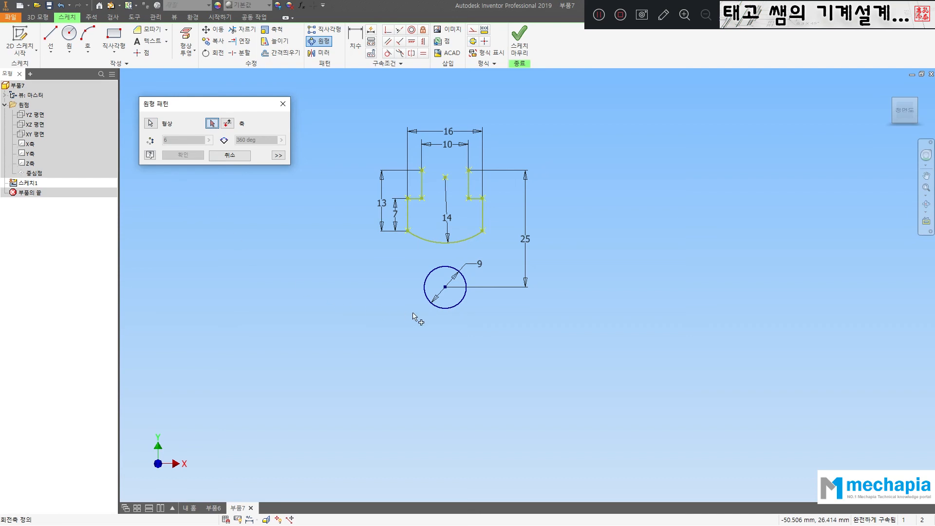
left_click(445, 287)
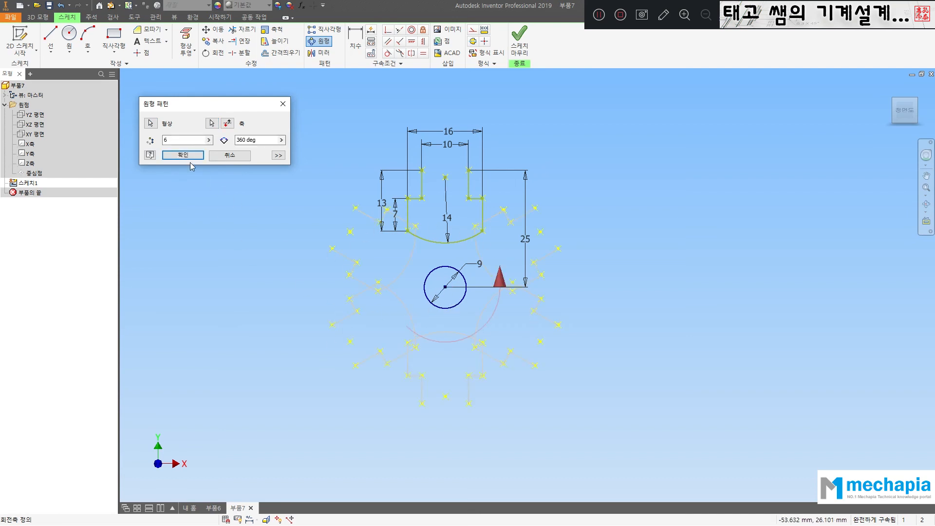
left_click_drag(186, 139, 156, 141)
type("4")
left_click(274, 142)
left_click(274, 142)
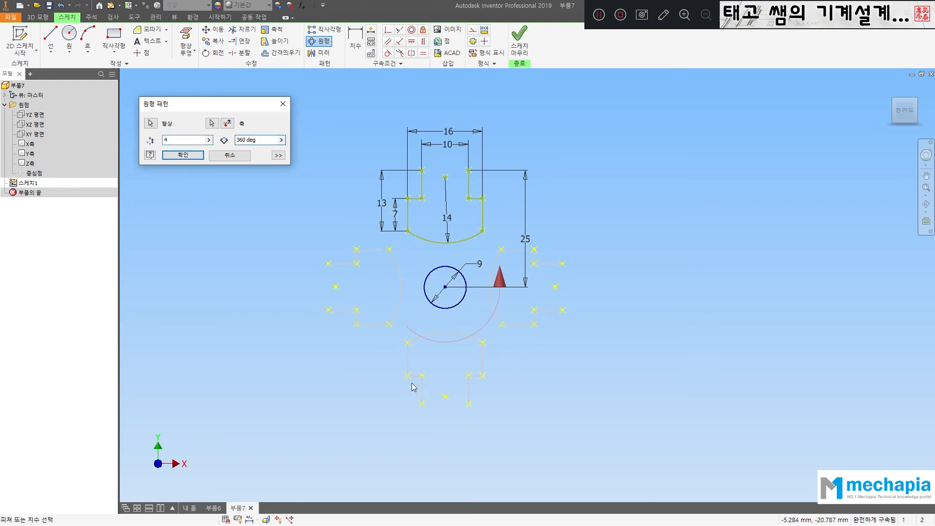
left_click(187, 155)
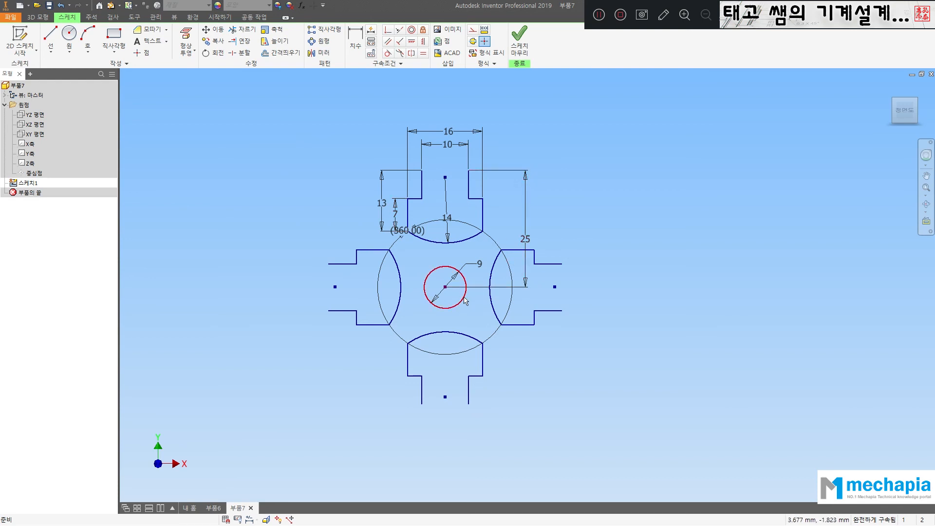
scroll(477, 303, "up", 3)
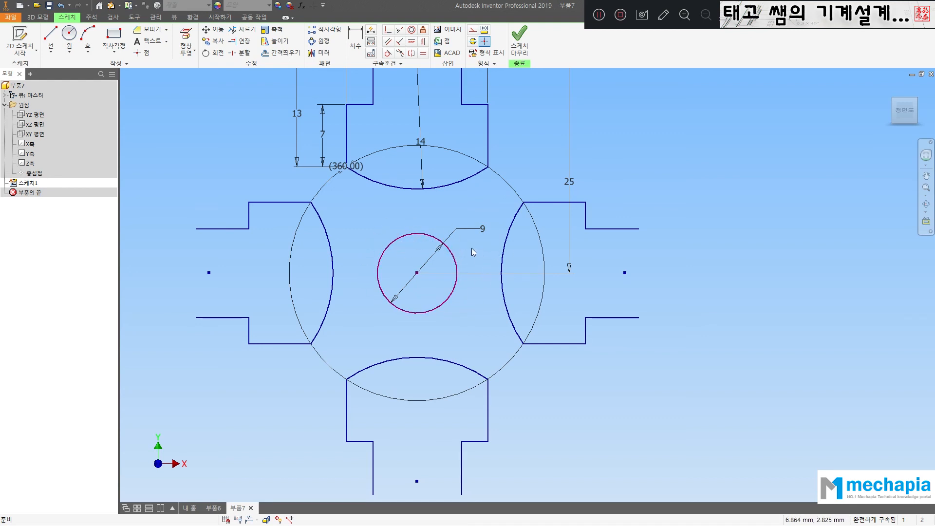
left_click_drag(453, 256, 475, 239)
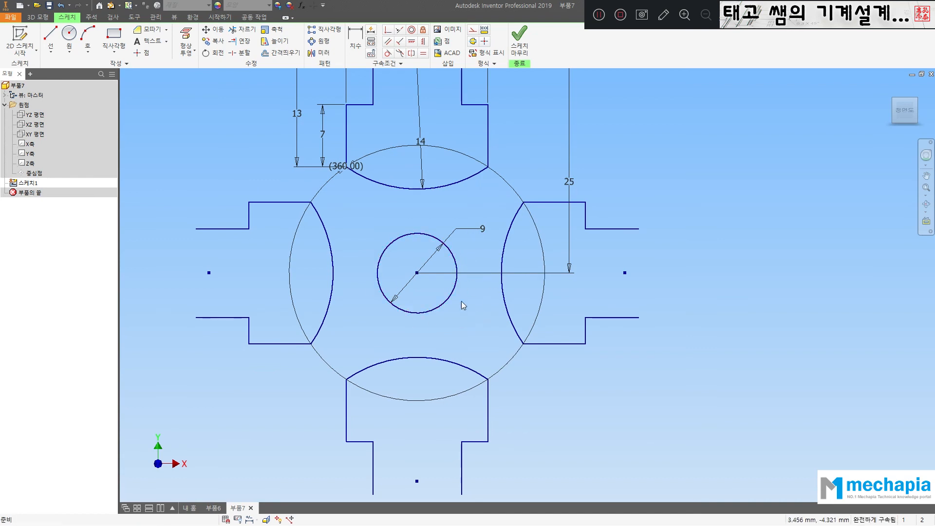
scroll(454, 294, "down", 3)
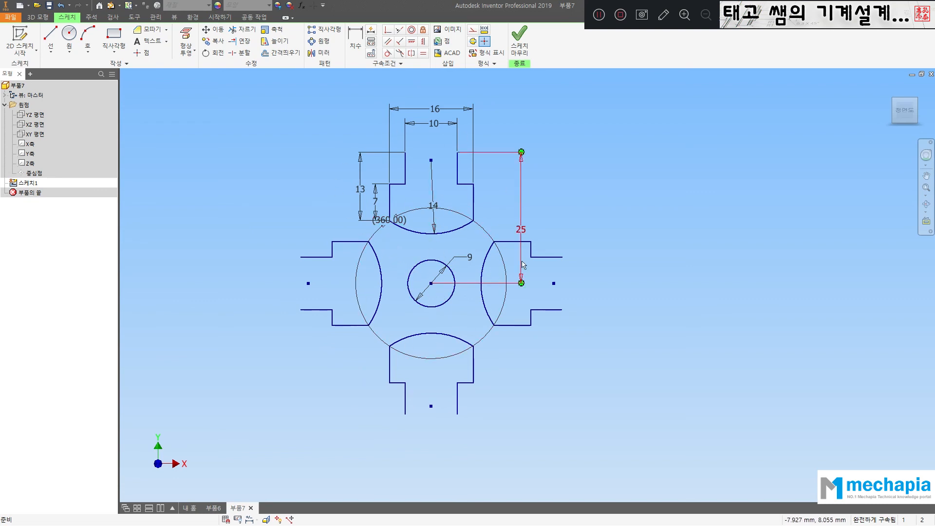
left_click(53, 37)
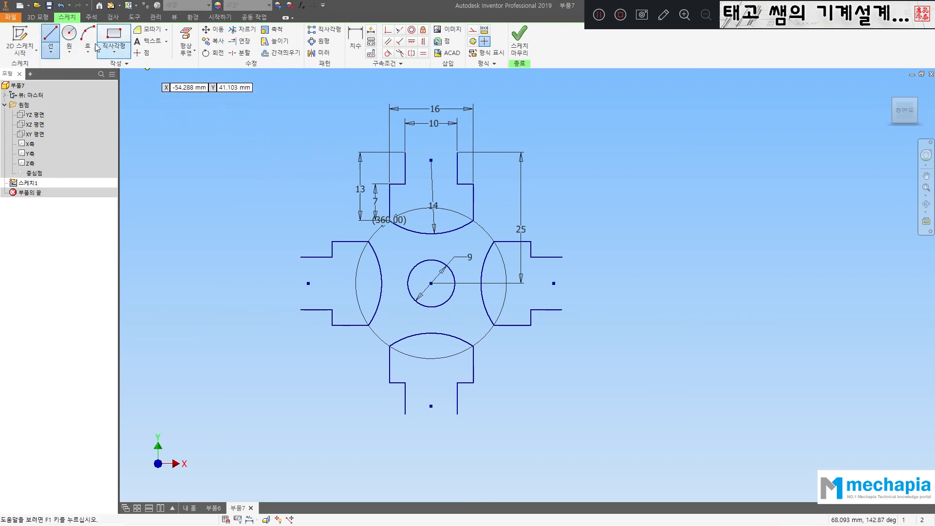
left_click(49, 32)
key("Escape")
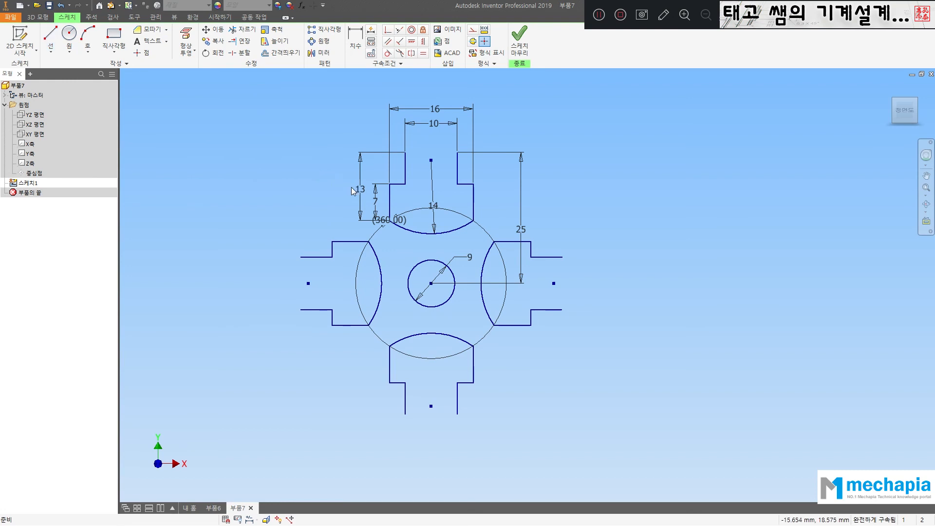
Move the 13, 7, 25, 16 and 10 mm dimensions farther out from the patterned slots to clear the plate's corner areas.
left_click_drag(363, 193, 216, 194)
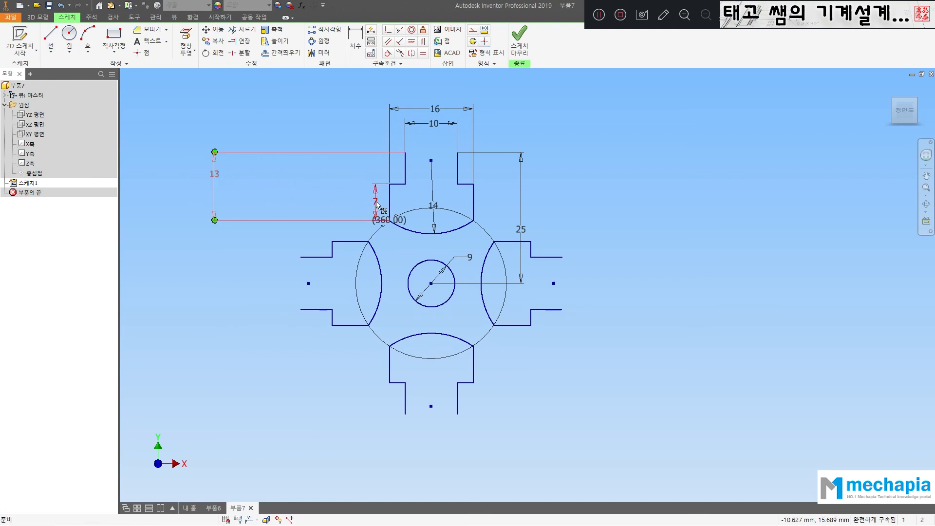
left_click_drag(374, 200, 238, 189)
left_click_drag(520, 229, 644, 233)
left_click_drag(435, 109, 431, 87)
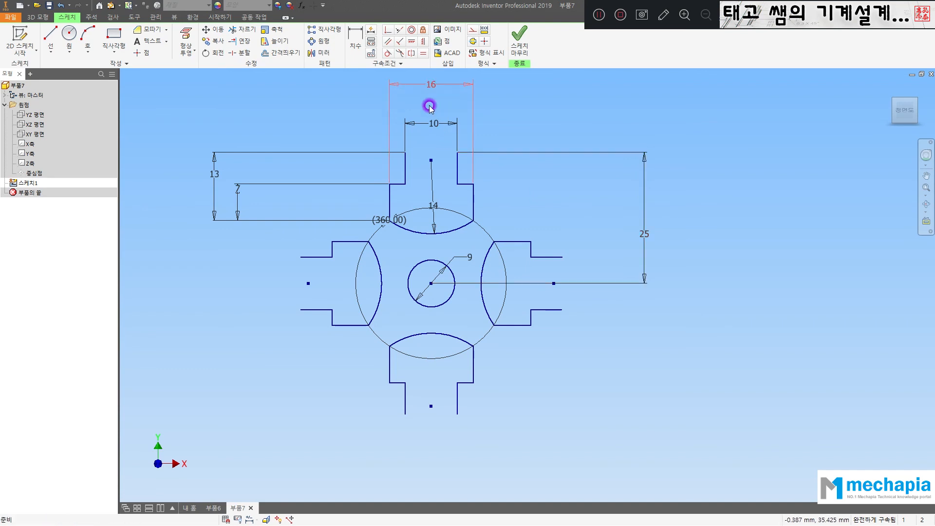
left_click_drag(431, 124, 432, 97)
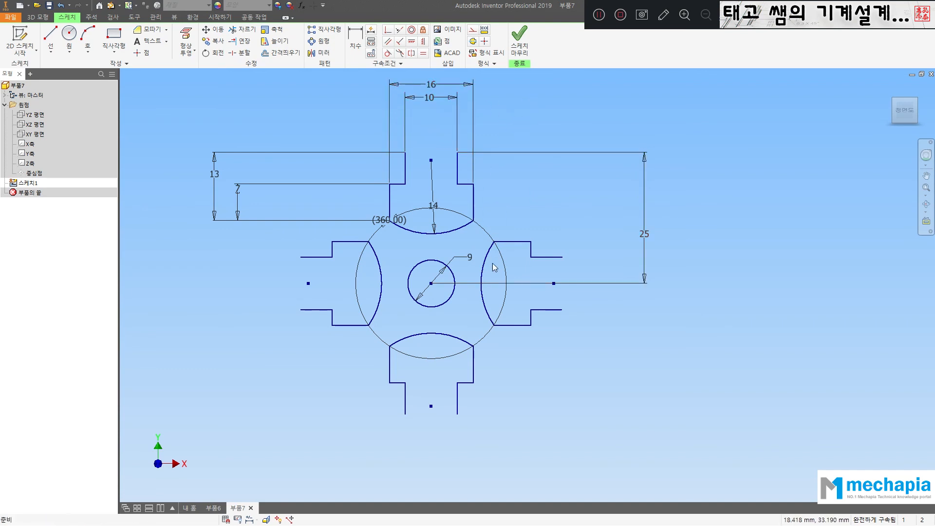
Draw the plate's upper-right corner with a horizontal line from the upper slot's right end and a vertical line down to the right slot's upper end.
left_click(50, 35)
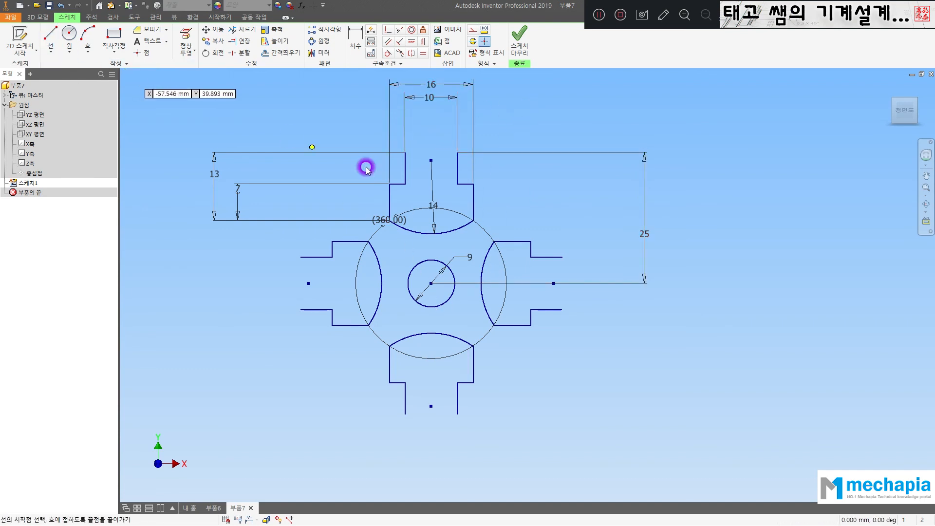
left_click(457, 152)
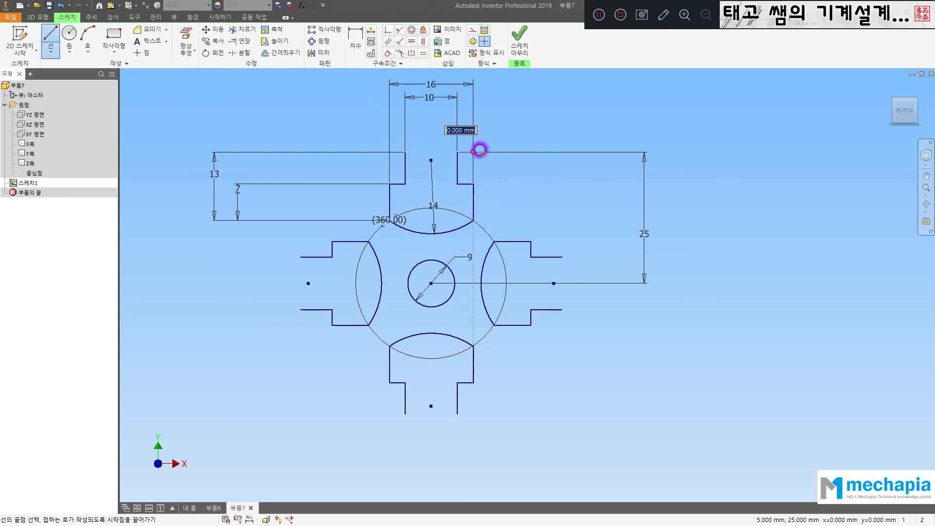
left_click(562, 152)
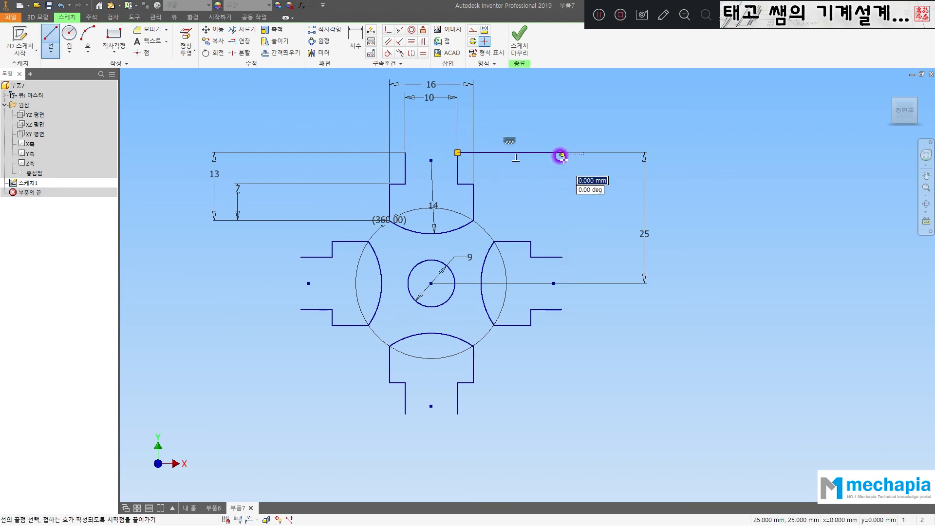
double_click(562, 257)
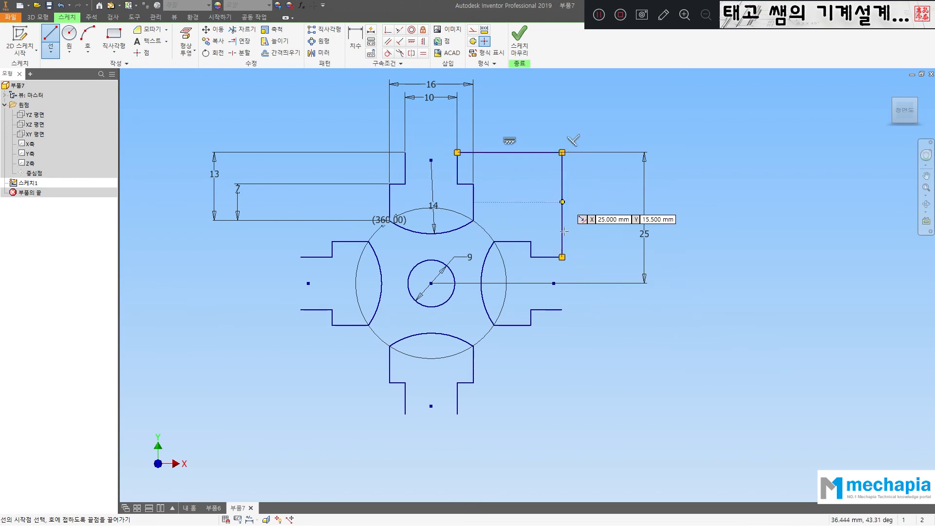
Draw the plate's lower-right corner with a vertical line down from the right slot and a horizontal line to the lower slot's right end.
left_click(561, 310)
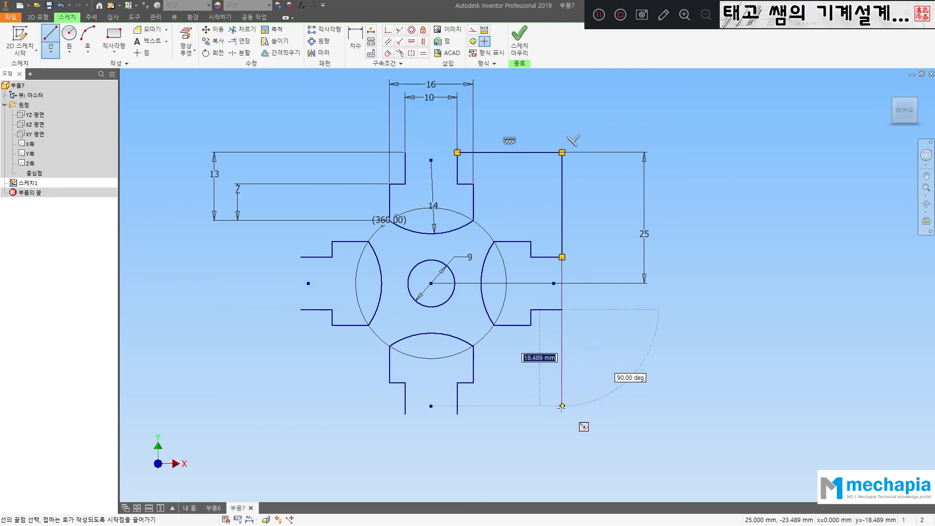
left_click(562, 414)
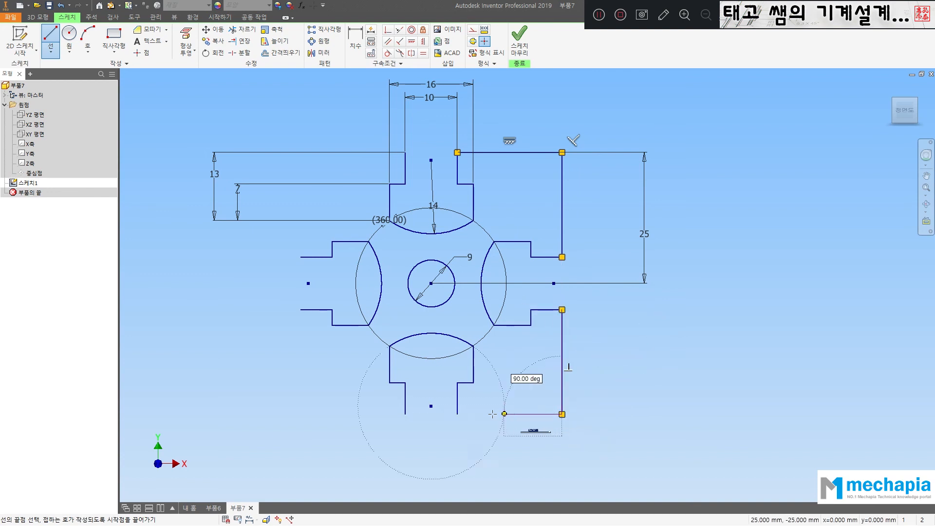
left_click(457, 413)
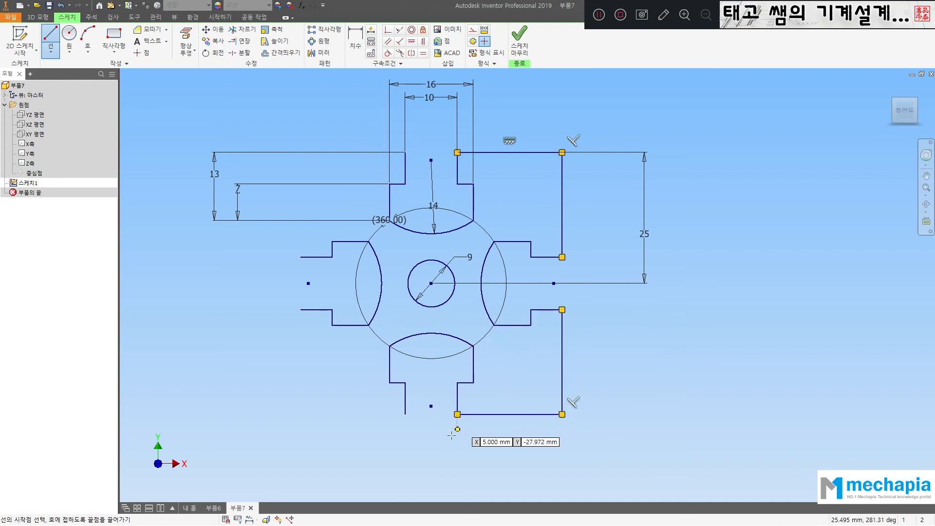
Draw the plate's lower-left corner with a horizontal line from the lower slot's left end and a vertical line up to the left slot.
left_click(405, 414)
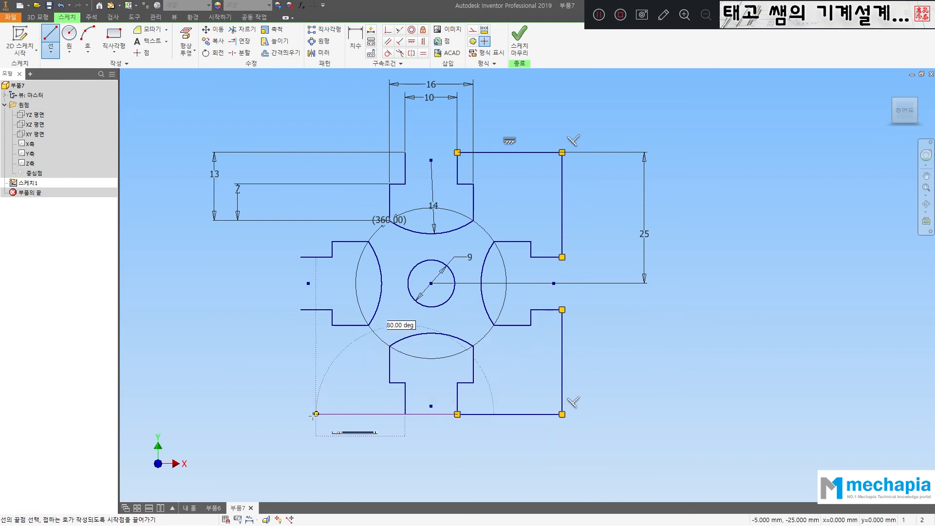
left_click(300, 414)
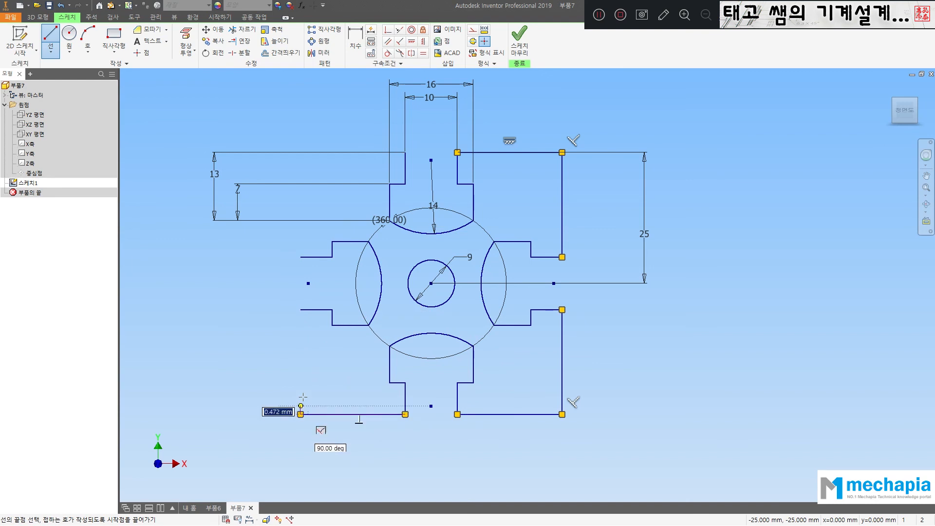
left_click(300, 309)
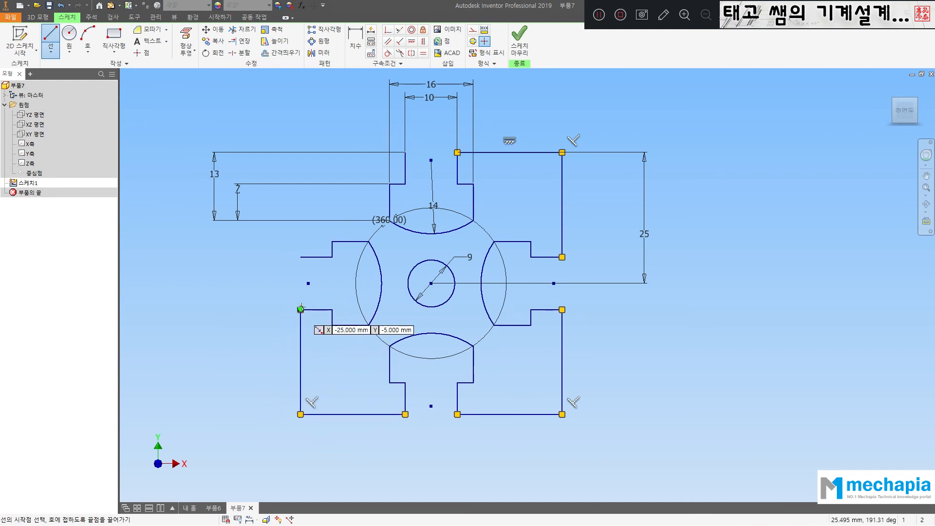
Draw the upper-left corner's vertical edge from the left slot's upper end to the level of the plate's upper edge.
left_click(301, 256)
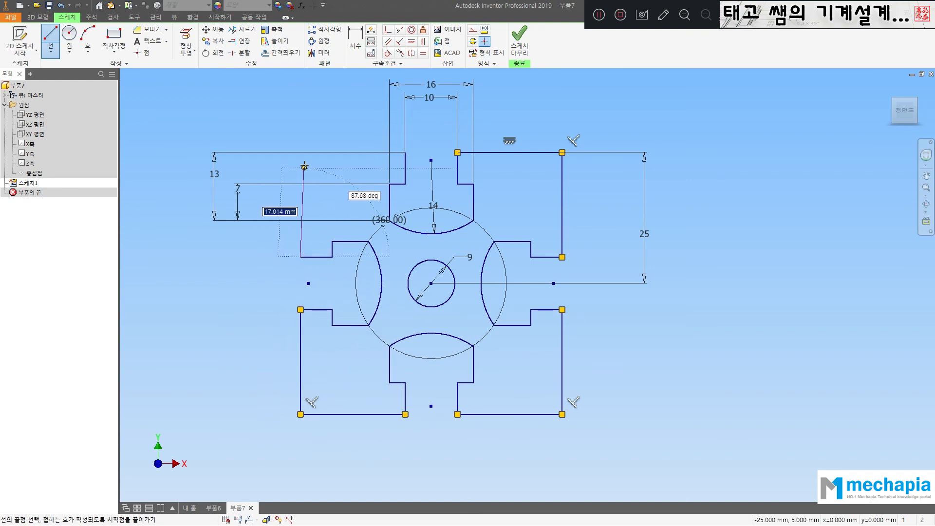
left_click(300, 152)
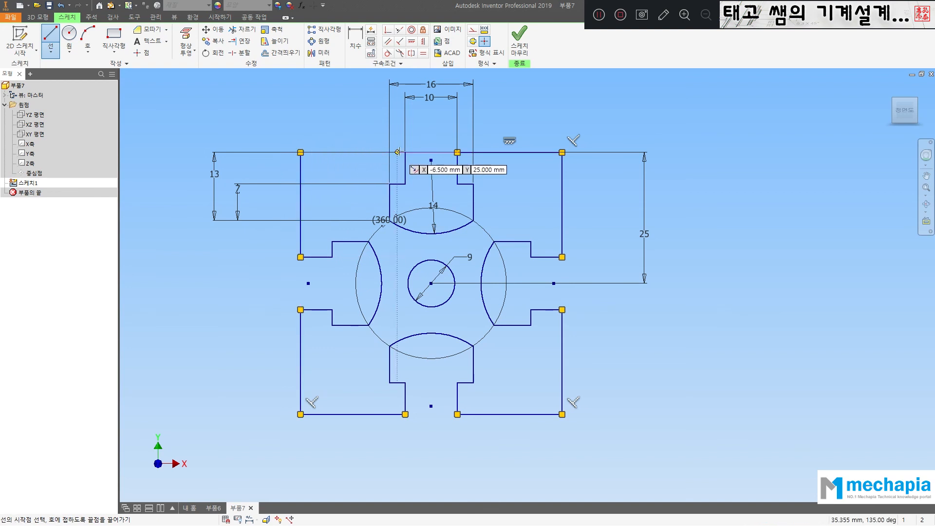
left_click(405, 152)
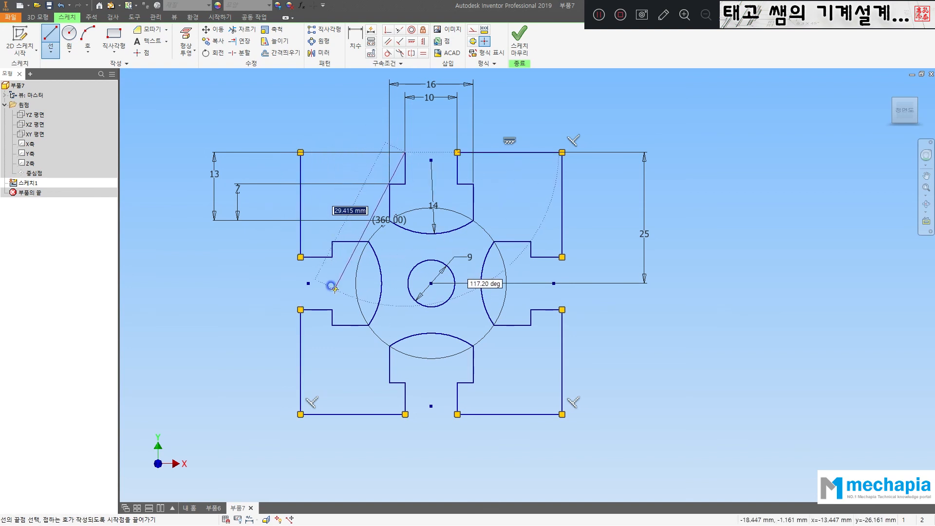
right_click(333, 290)
left_click(223, 301)
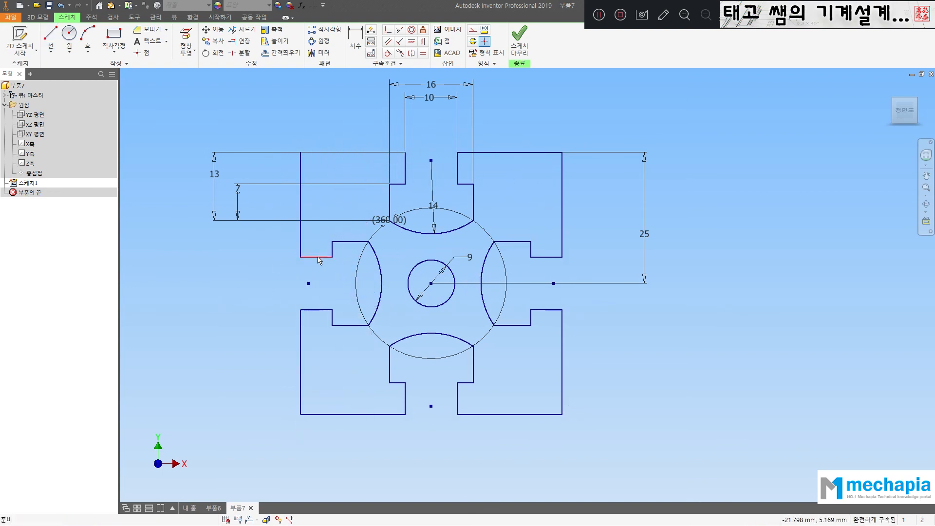
Close the upper-left corner with a 20 mm horizontal line to the upper slot, and move the 13 and 7 dimensions inside that slot.
left_click_drag(214, 174, 422, 172)
left_click(50, 39)
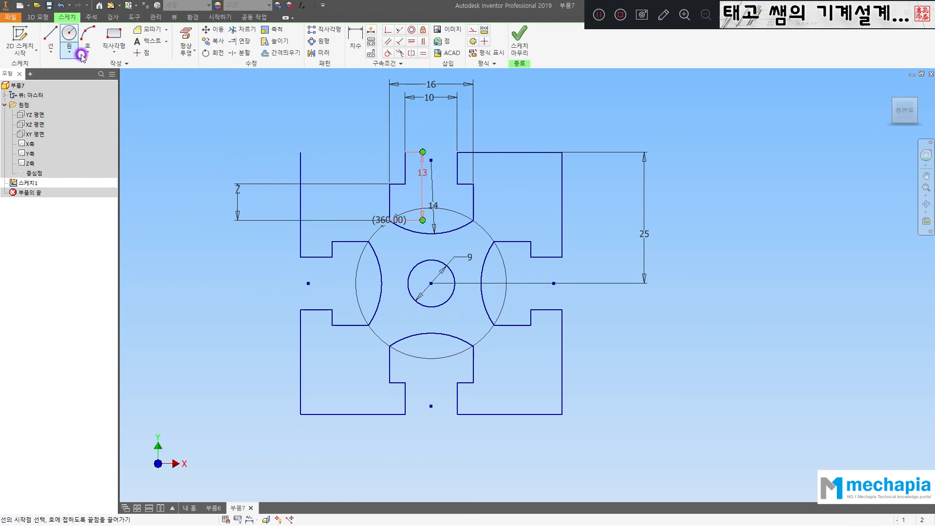
left_click(301, 152)
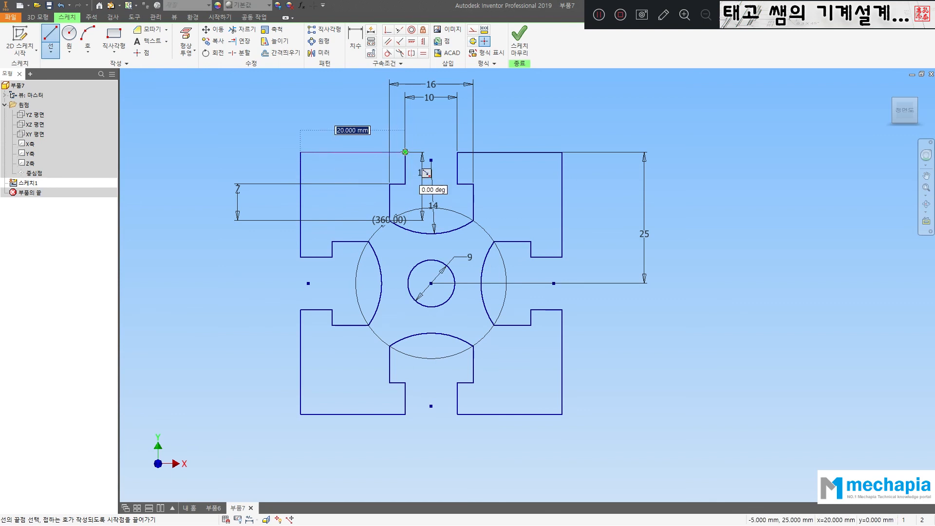
double_click(405, 152)
key("Escape")
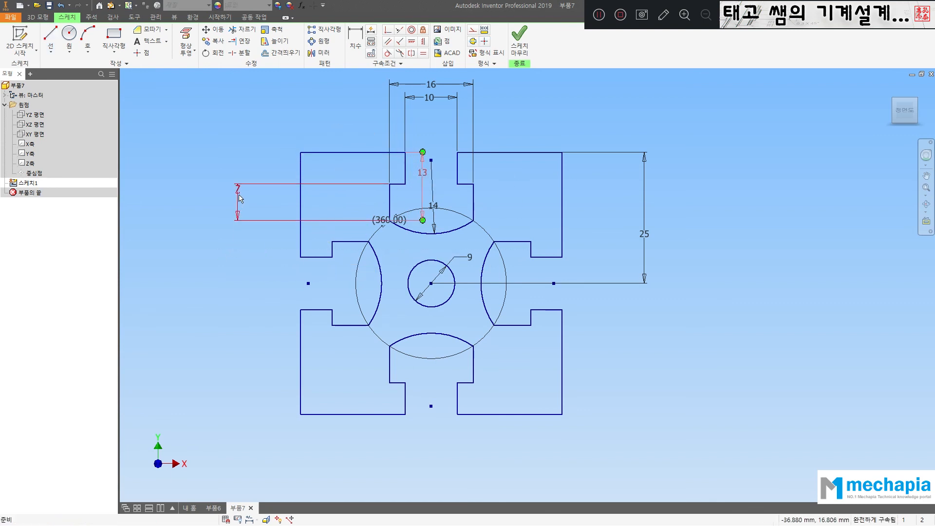
left_click_drag(237, 200, 415, 199)
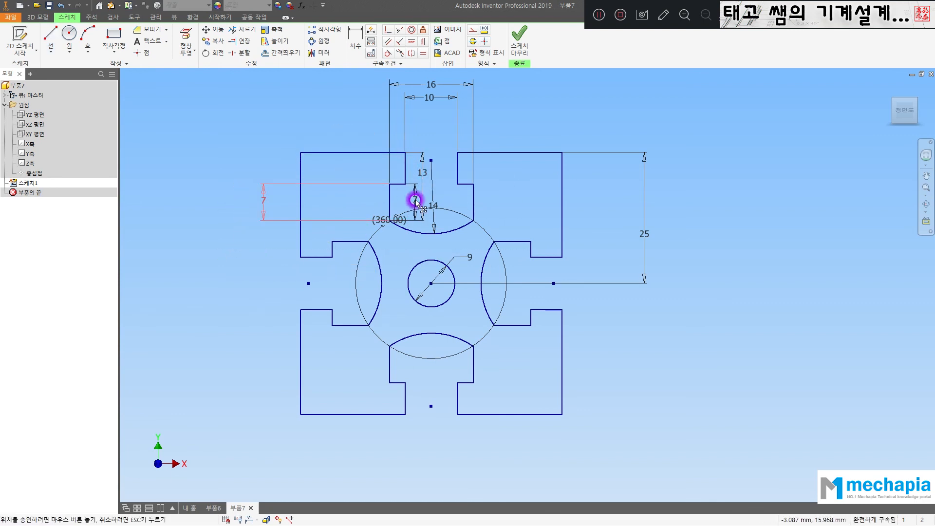
left_click(625, 318)
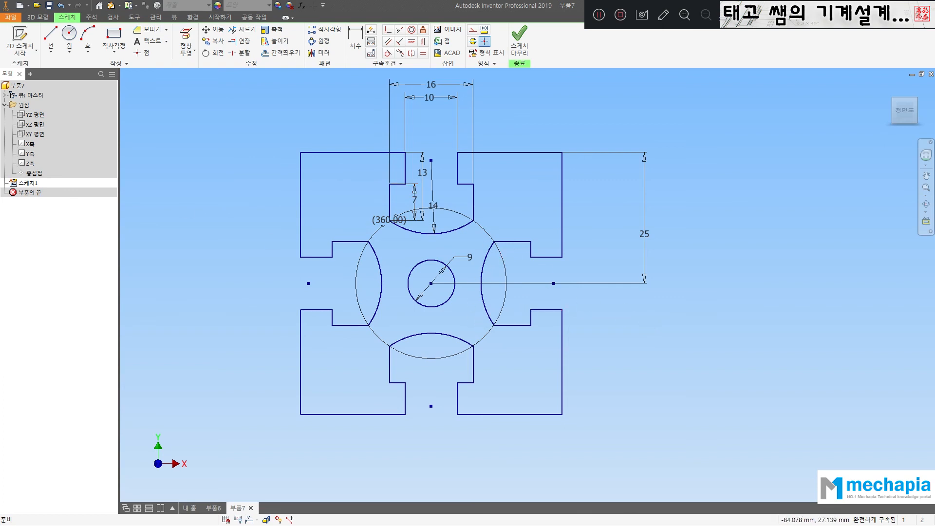
Check the corner-hole layout in exercise 6's PDF drawing and sketch a circle about 8.5 mm in diameter in the plate's upper-right corner area.
mouse_move(0, 73)
left_mouse_down()
mouse_move(261, 98)
mouse_move(409, 60)
left_mouse_up()
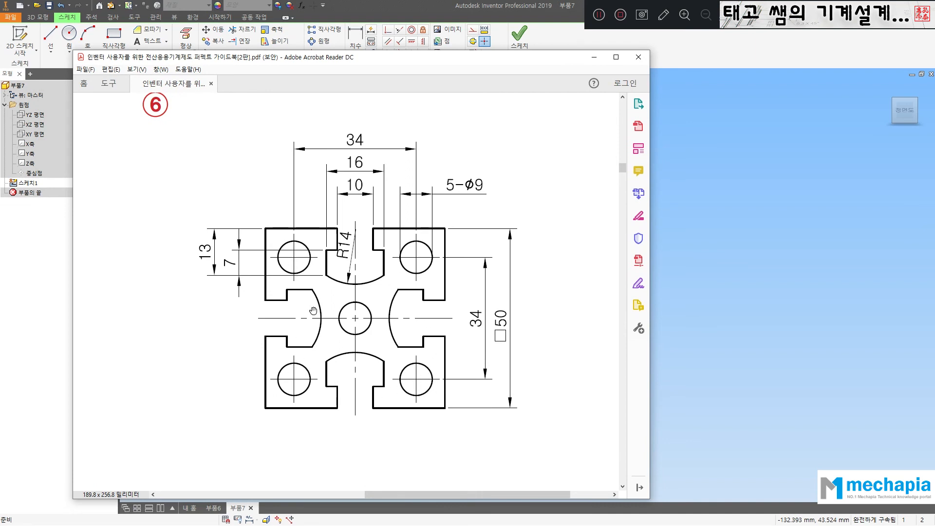
left_click_drag(502, 60, 0, 63)
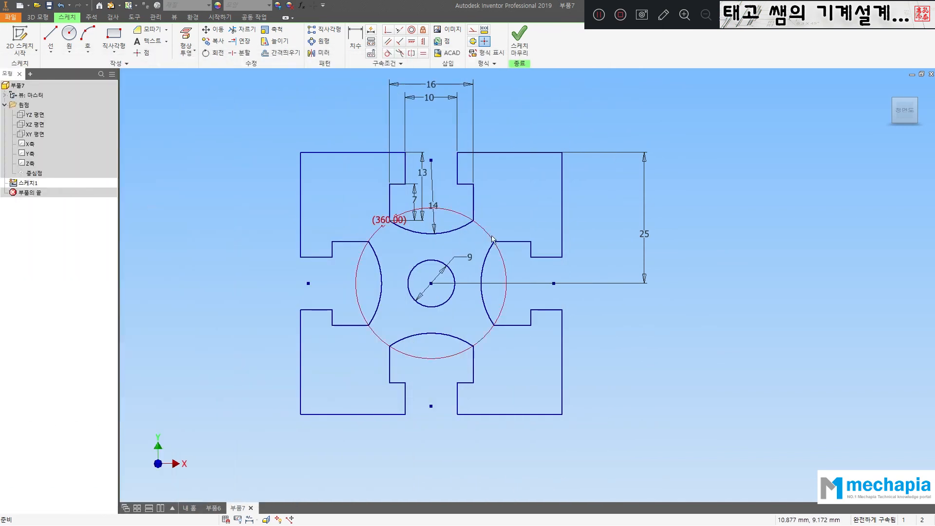
left_click(69, 34)
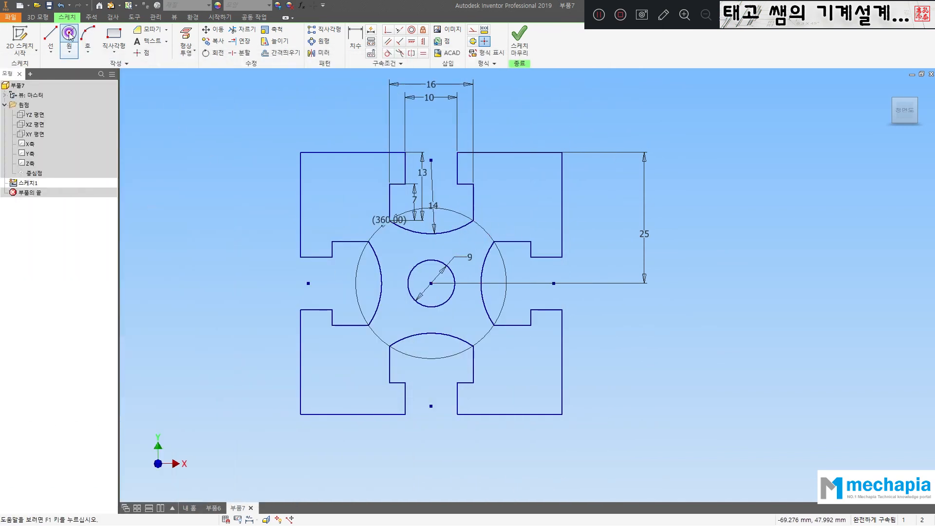
left_click(517, 193)
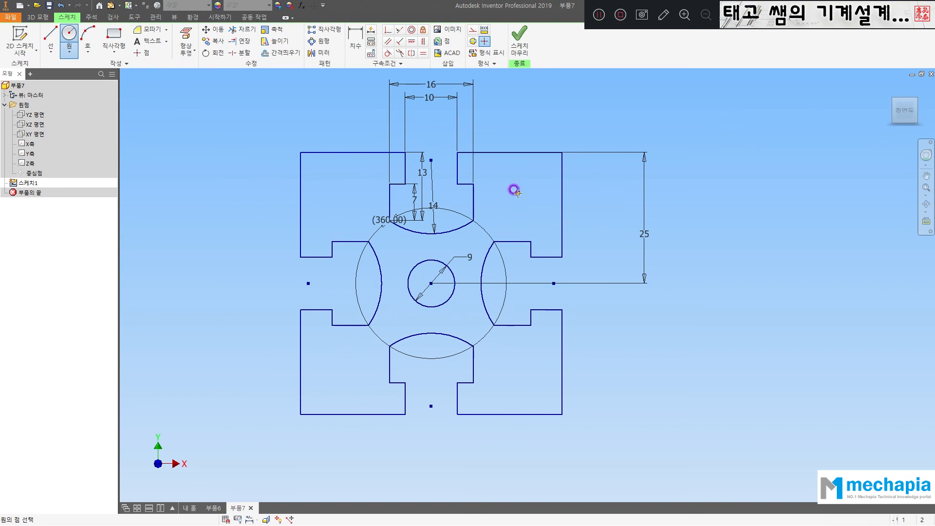
left_click(539, 196)
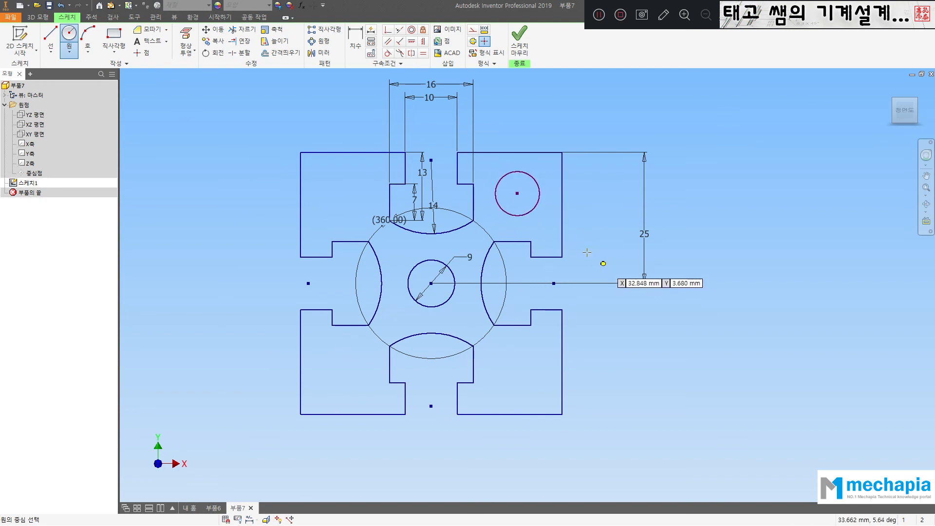
Dimension the upper-right corner circle's diameter as 9 mm.
left_click(357, 40)
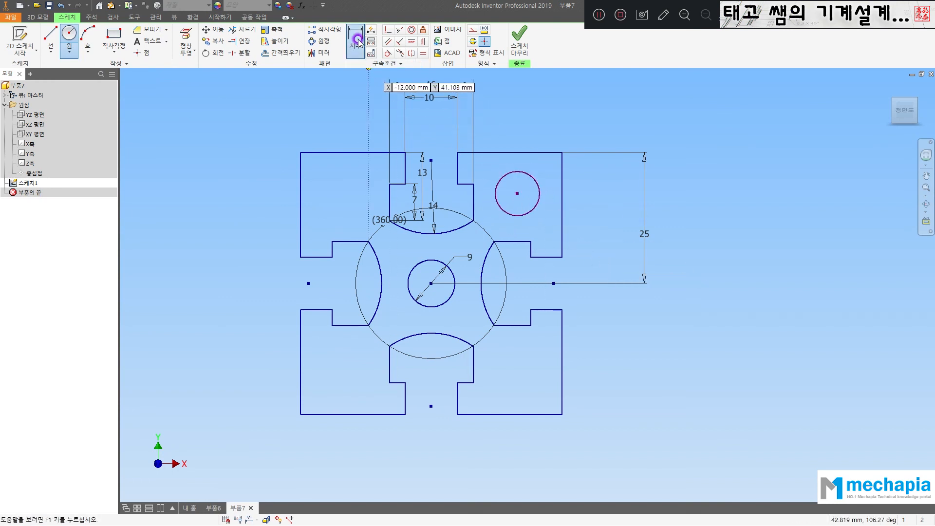
left_click(536, 182)
left_click(580, 181)
type("9")
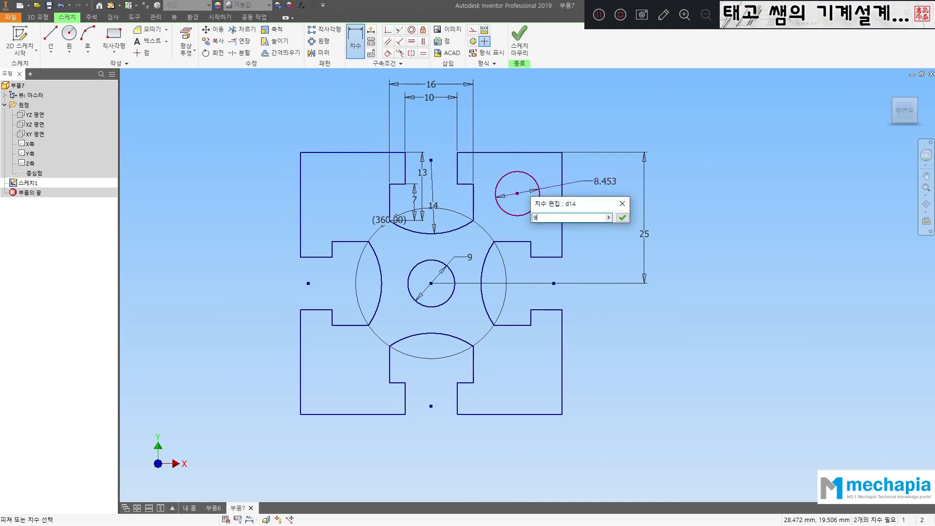
key("Return")
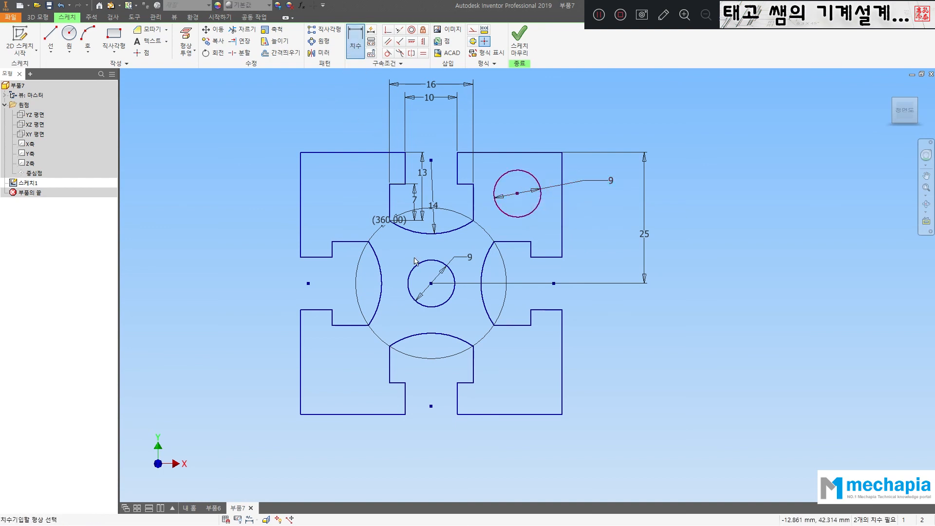
Set the vertical distance between the centre hole and the upper-right corner circle to 17 mm.
left_click(431, 283)
left_click(517, 194)
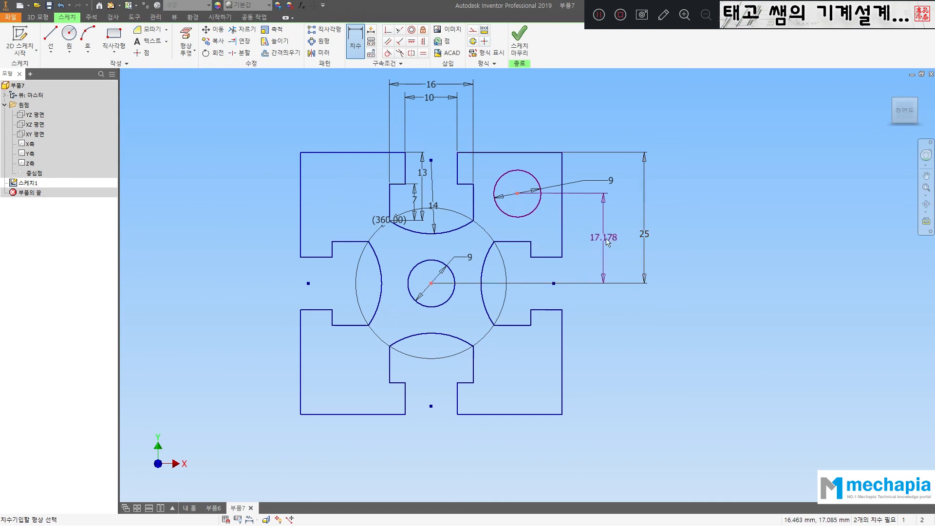
left_click(616, 238)
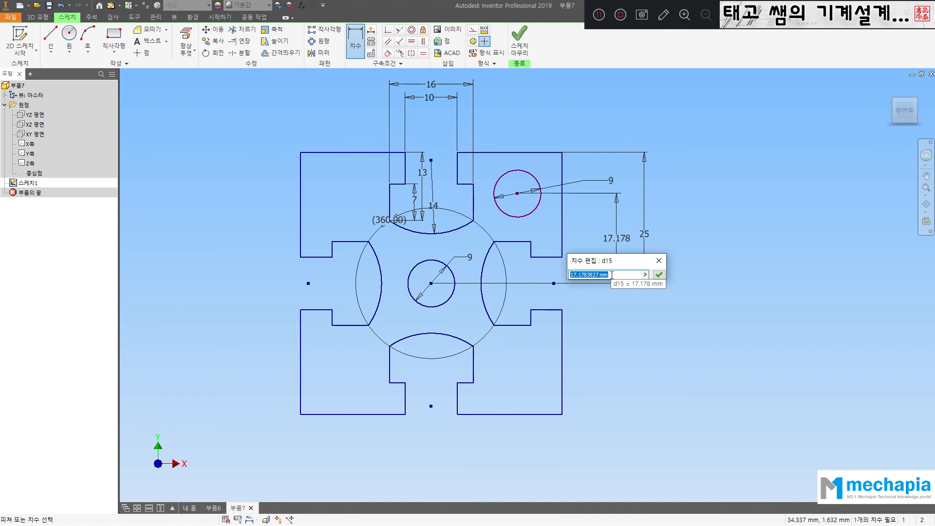
type("17")
key("Return")
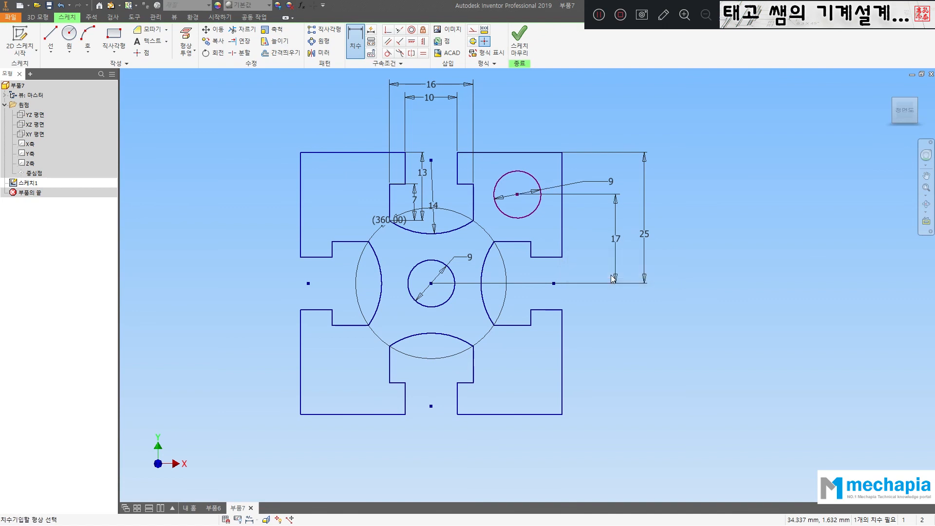
Set the horizontal distance between the centre hole and the upper-right corner circle to 17 mm.
left_click(431, 283)
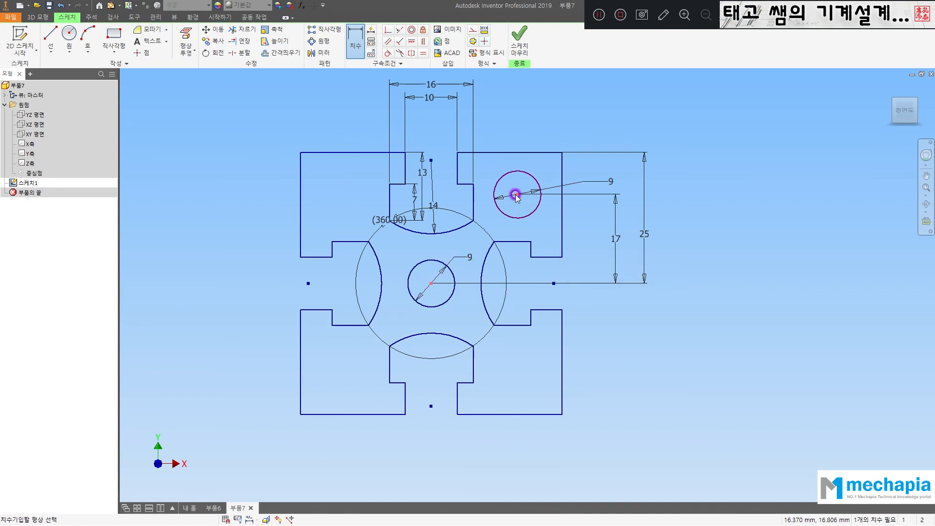
left_click(517, 195)
left_click(491, 130)
type("1")
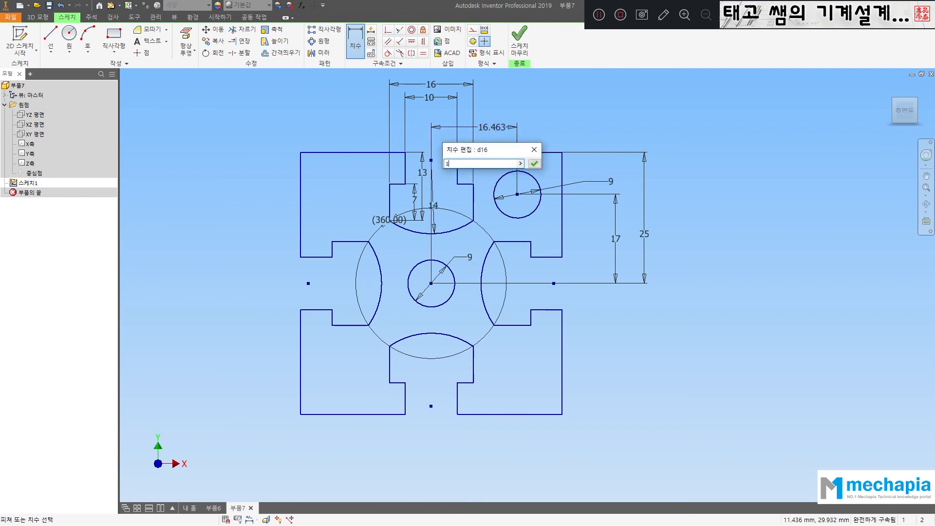
type("7")
key("Return")
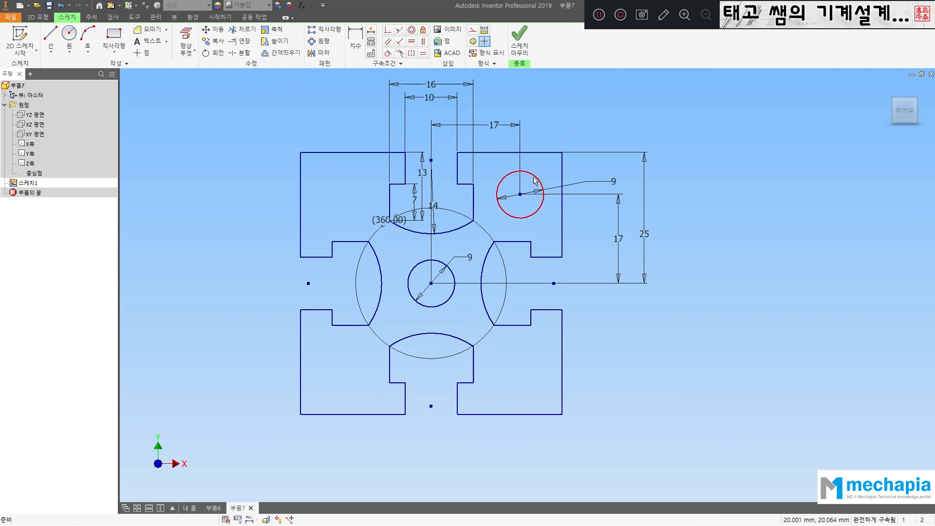
Create a circular pattern of the 9 mm corner circle around the plate's centre with 4 instances over 360 deg, and finish the sketch.
left_click(319, 41)
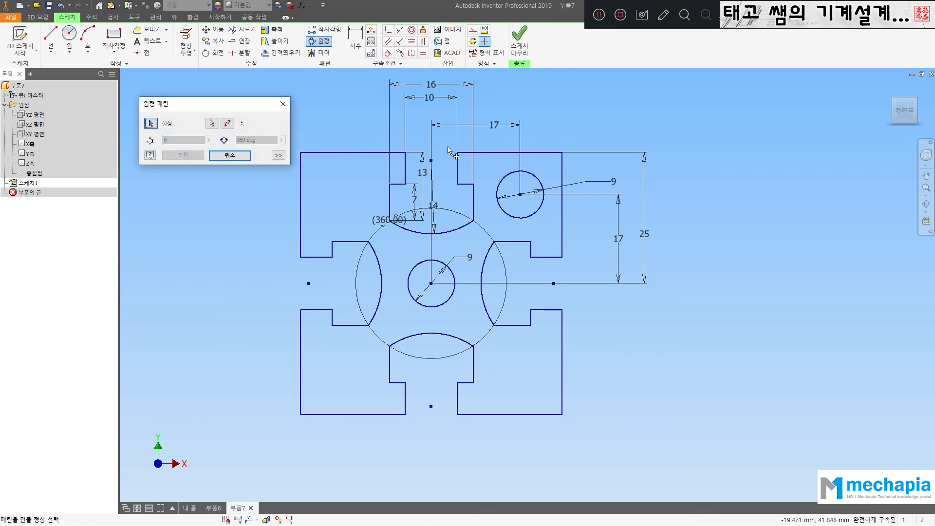
left_click(510, 181)
left_click(212, 123)
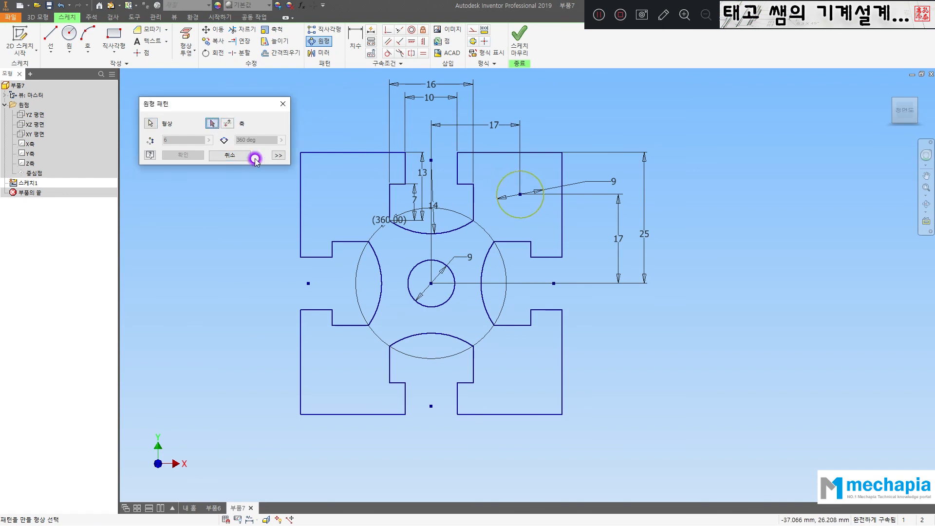
left_click(431, 282)
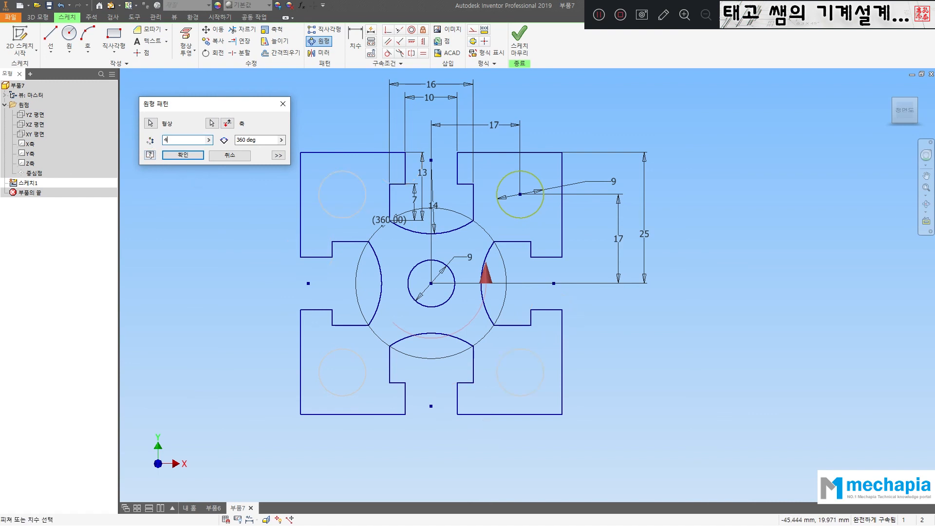
left_click(253, 140)
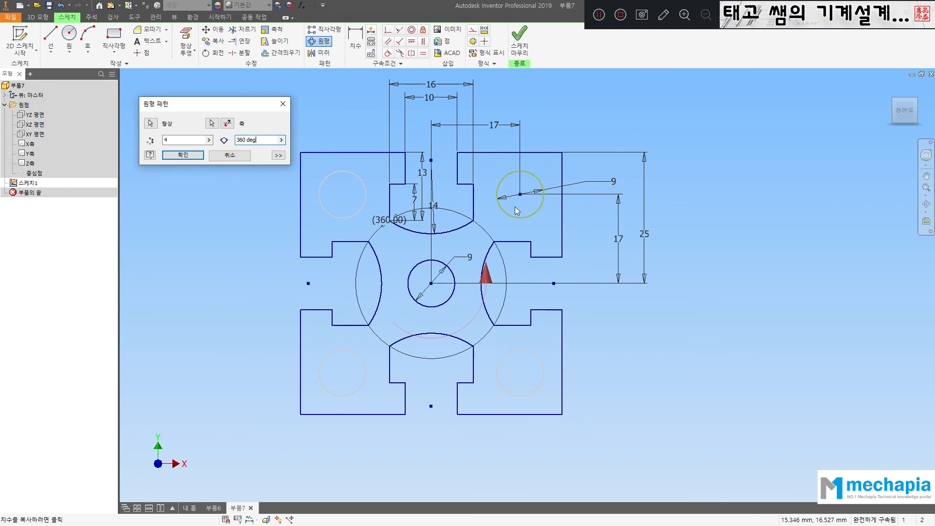
left_click(182, 155)
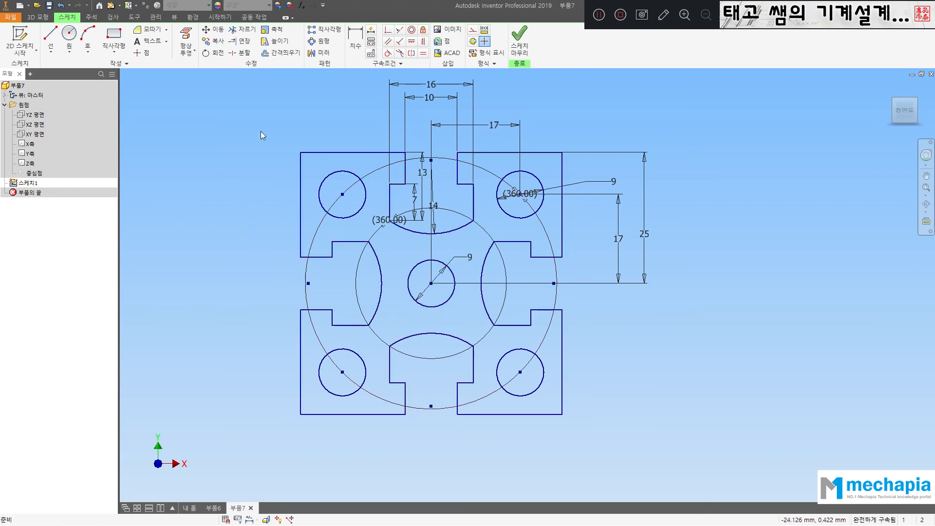
left_click(519, 56)
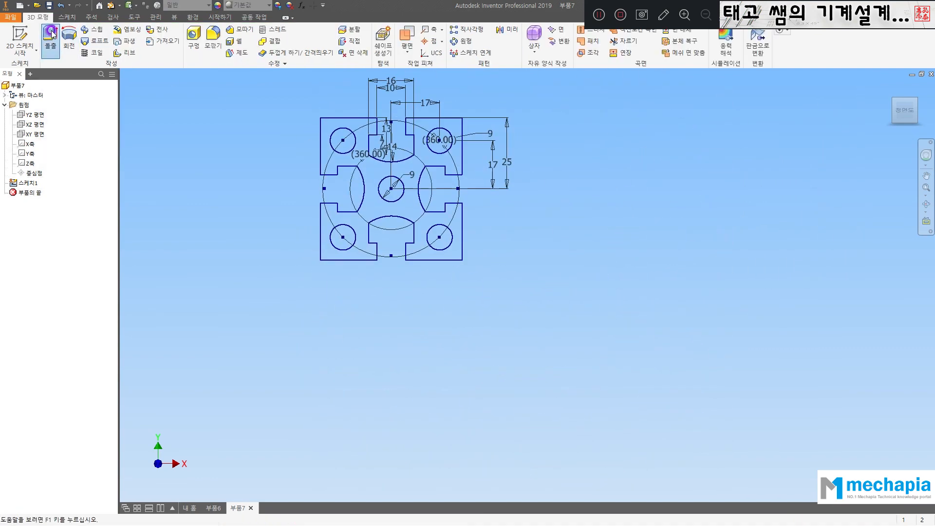
Extrude the slotted square profile 100 mm with its five circular holes left open, and inspect the solid at an angle.
left_click(50, 41)
scroll(450, 199, "up", 4)
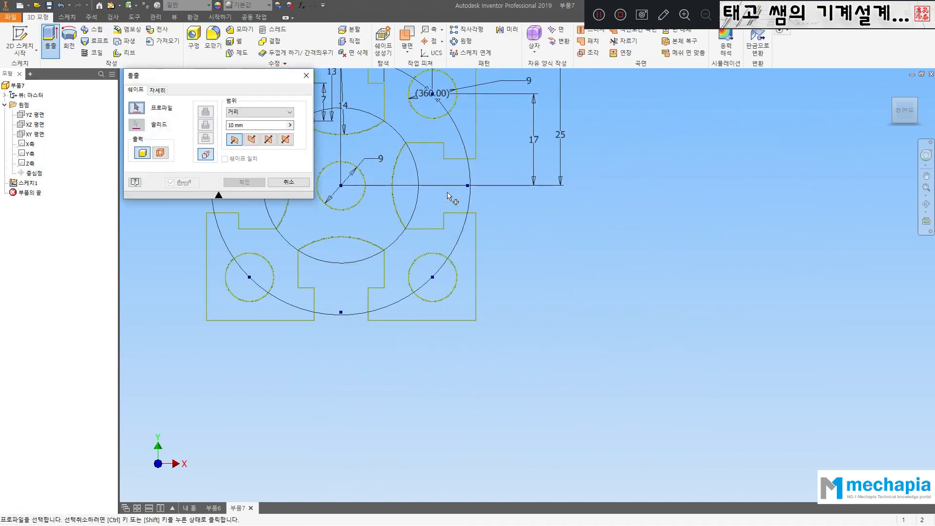
left_click(441, 232)
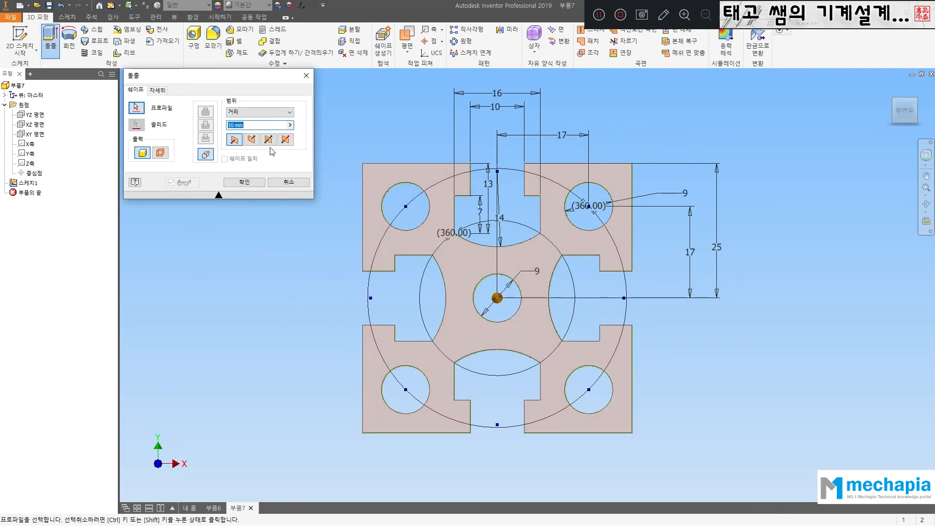
type("100")
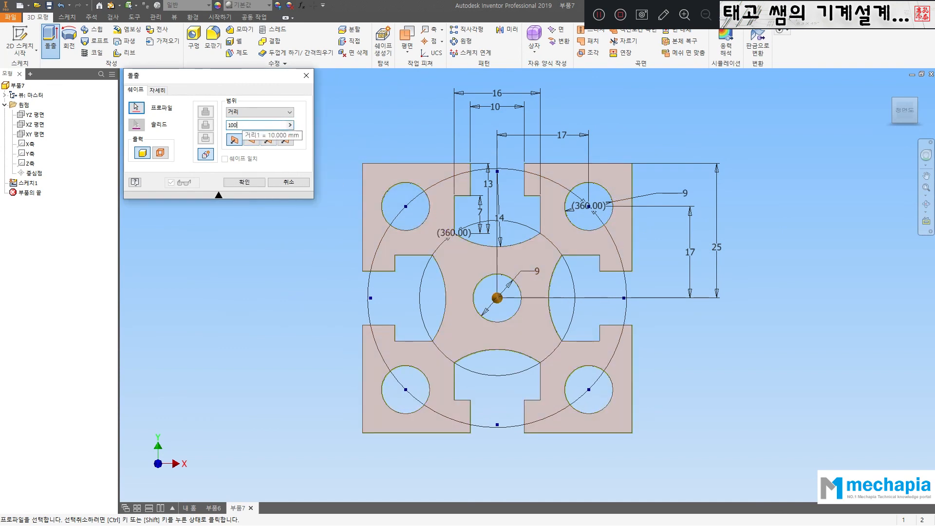
key("Return")
key("F4")
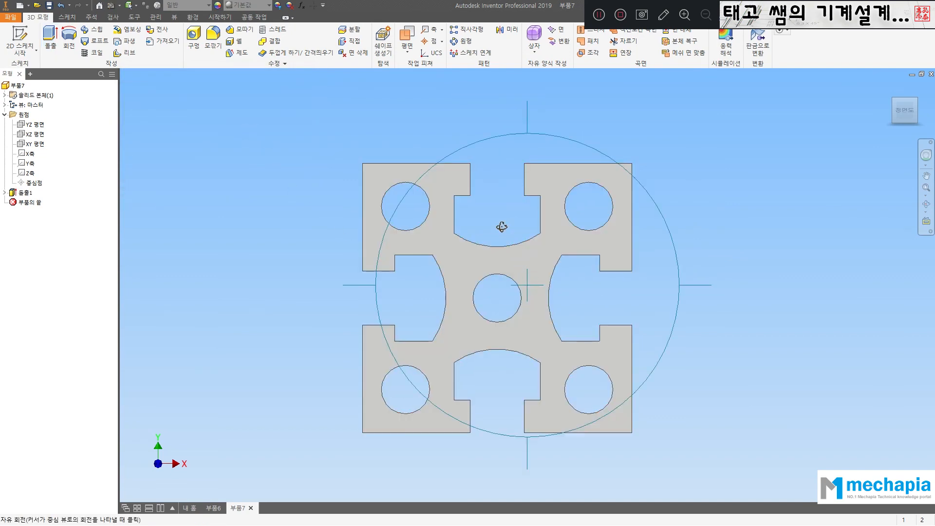
middle_click_drag(501, 227, 463, 240, "shift")
scroll(469, 242, "up", 4)
scroll(472, 254, "down", 2)
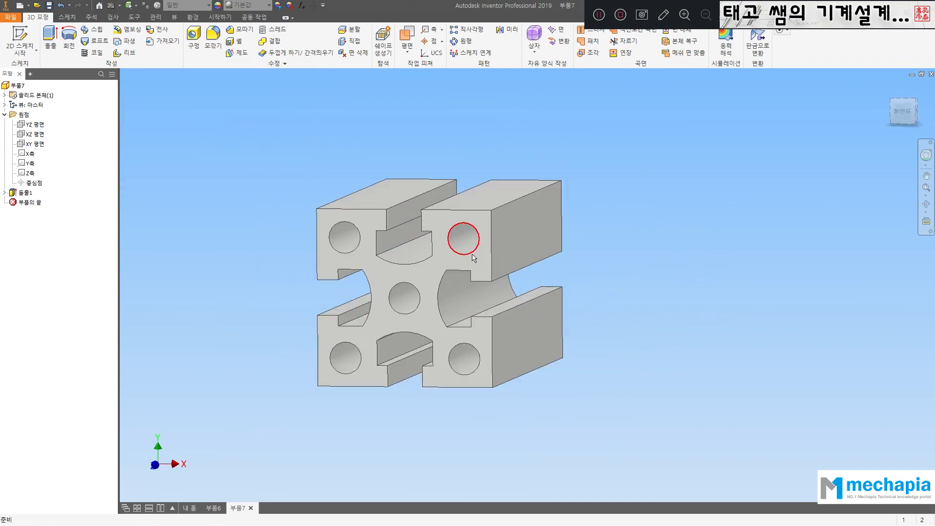
middle_click_drag(563, 292, 621, 287)
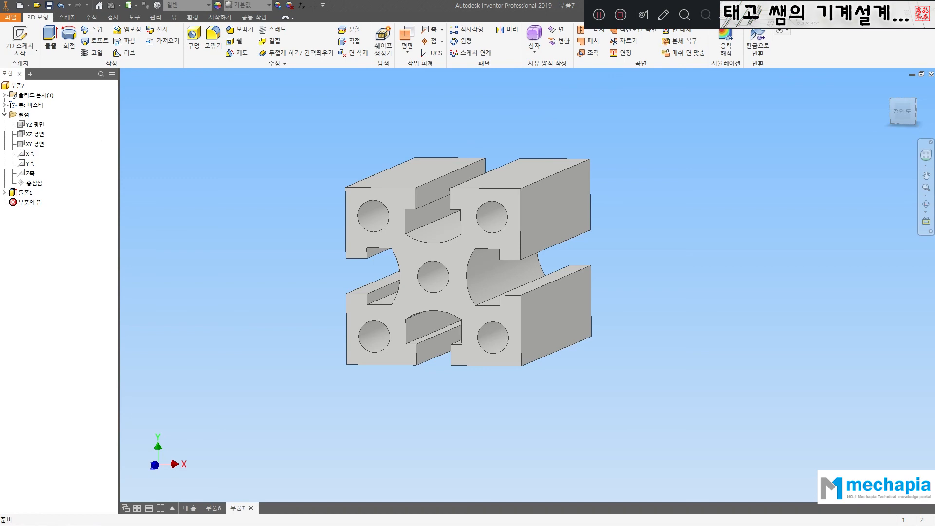
Switch to the exercise PDF in Adobe Acrobat Reader, review drawing 6 beside drawing 5 on page 100, and widen the window.
mouse_move(0, 51)
left_mouse_down()
mouse_move(399, 50)
mouse_move(441, 32)
left_mouse_up()
scroll(394, 211, "down", 3)
scroll(395, 210, "up", 3)
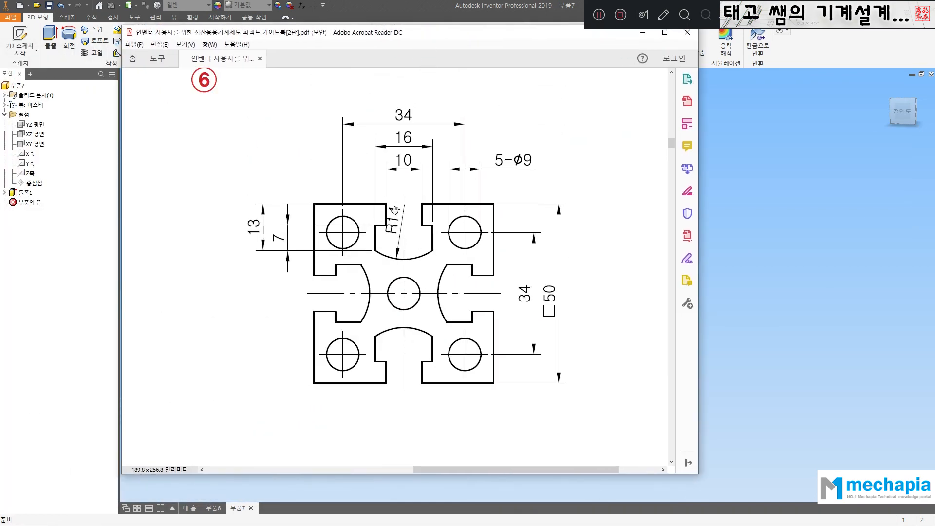
scroll(390, 202, "down", 4, "ctrl")
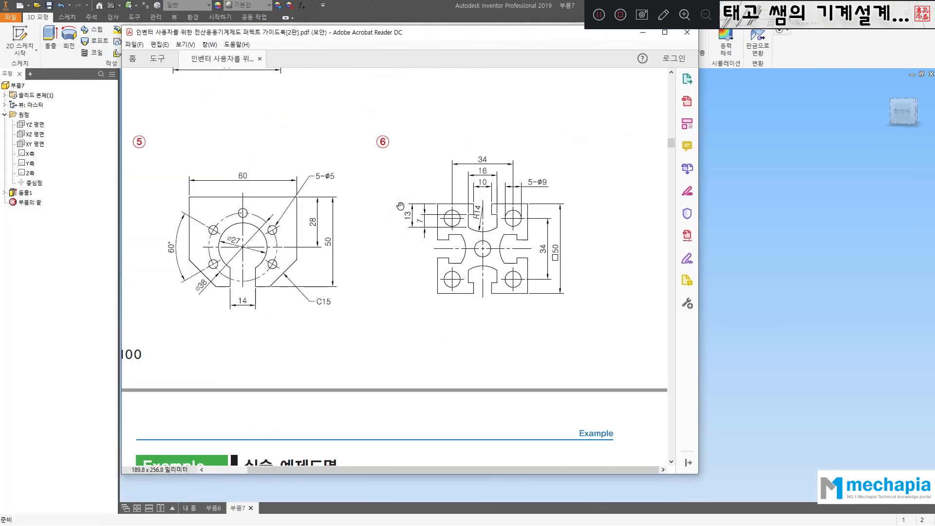
left_click_drag(335, 224, 358, 224)
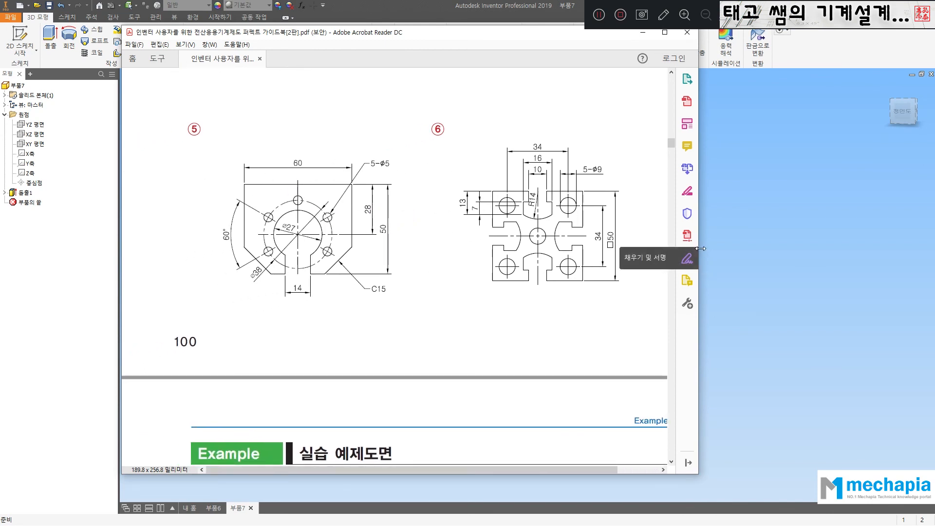
left_click_drag(700, 368, 810, 366)
scroll(506, 265, "down", 2)
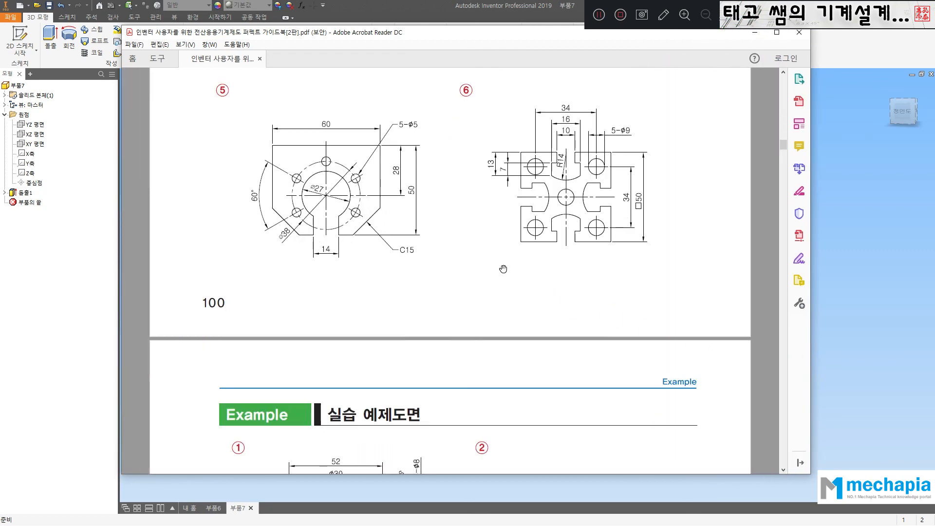
Examine the six practice drawings on page 101, from the four-armed plate to the I- and H-shaped profiles.
scroll(381, 331, "down", 7)
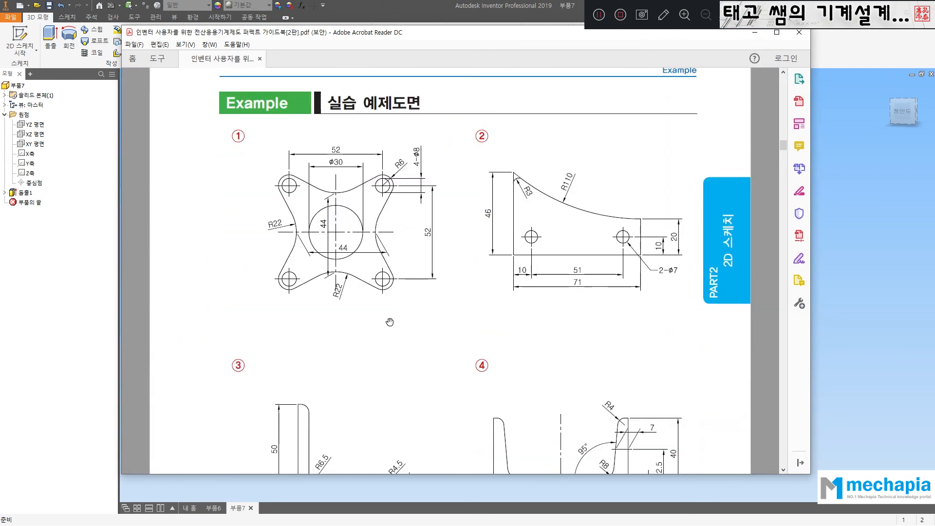
scroll(413, 313, "down", 1)
scroll(527, 181, "down", 7)
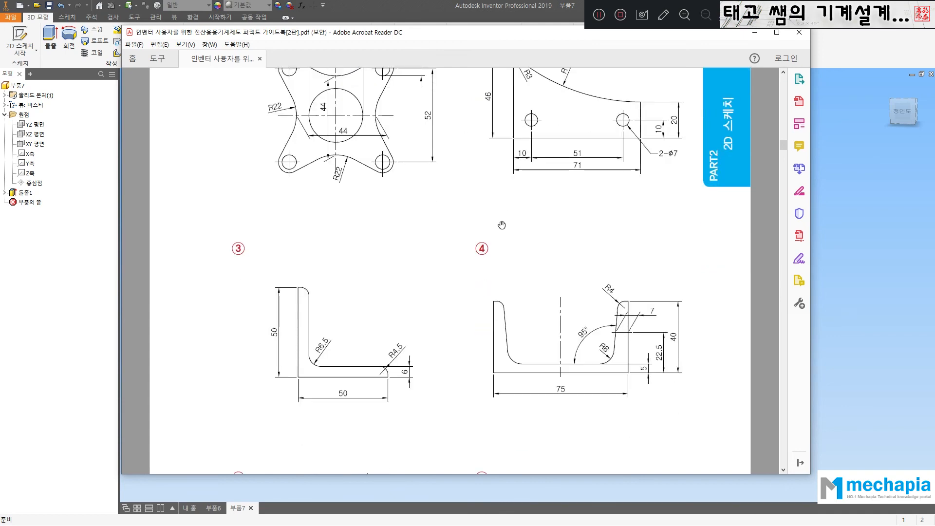
scroll(457, 290, "up", 7)
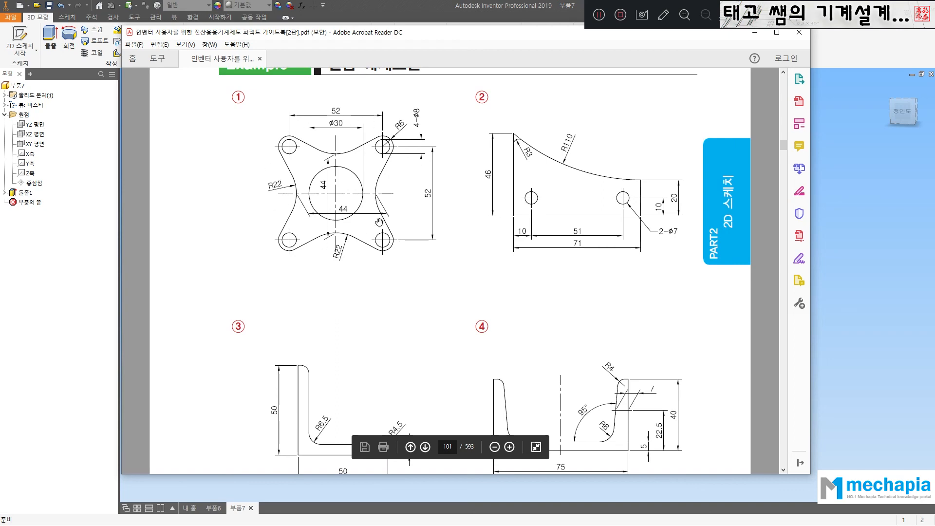
scroll(377, 227, "up", 1)
scroll(431, 249, "down", 4)
scroll(436, 263, "down", 4)
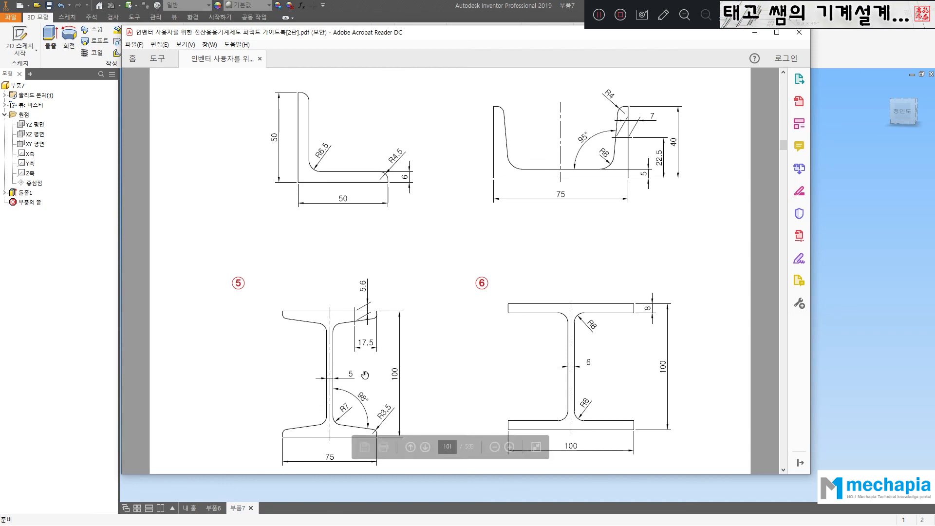
scroll(458, 290, "down", 11)
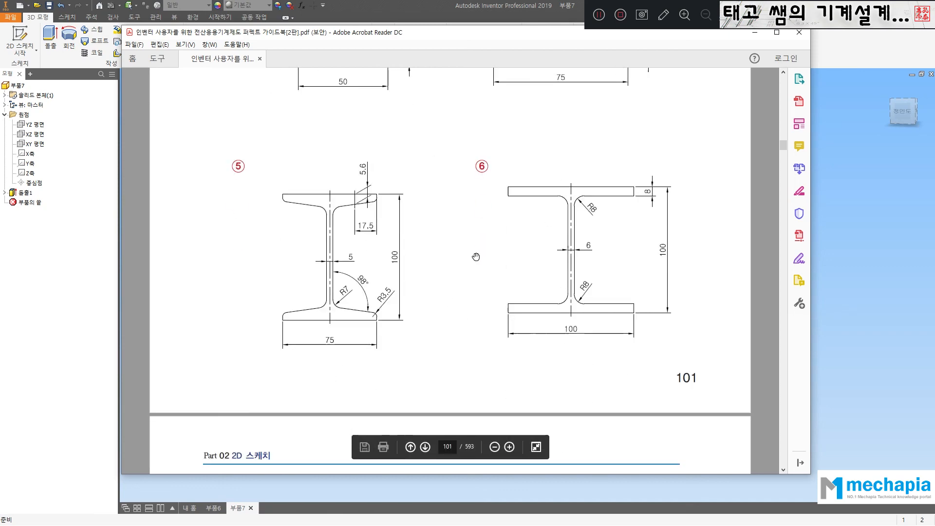
Examine the practice drawings on pages 102 to 104, including the triangular plate, slotted discs and stepped revolve profiles.
scroll(453, 248, "down", 7)
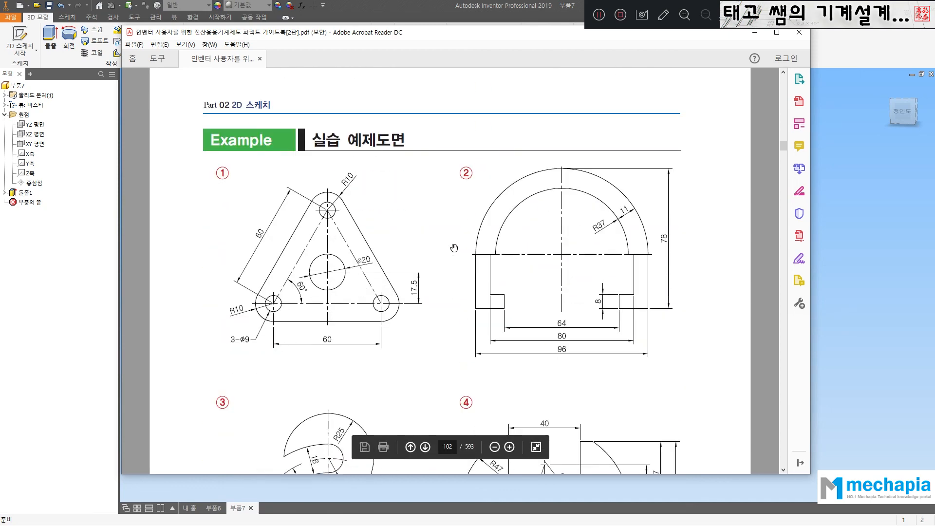
scroll(453, 248, "down", 13)
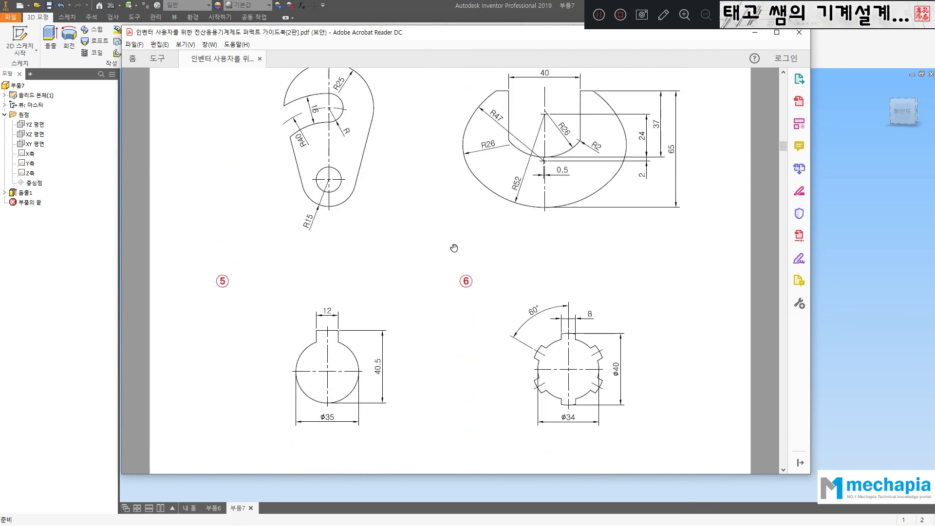
scroll(458, 250, "down", 5)
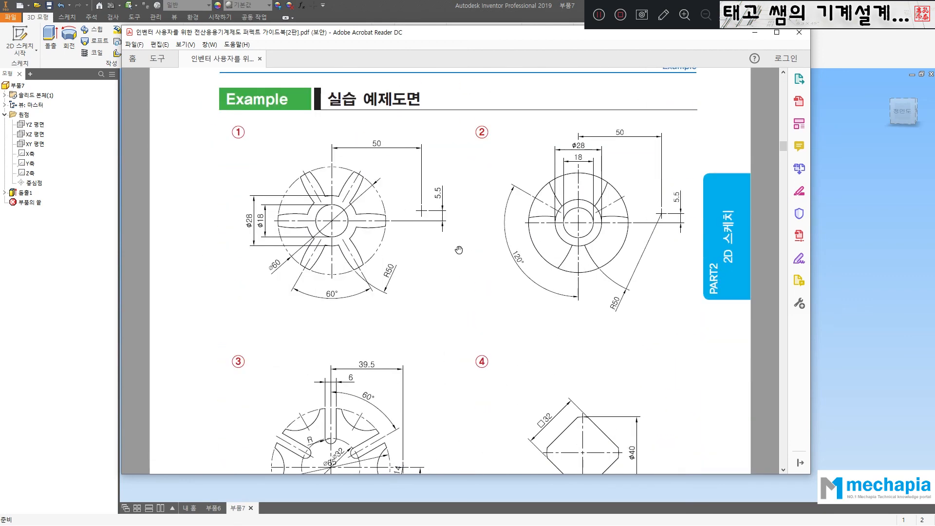
scroll(458, 249, "up", 2)
scroll(451, 253, "down", 11)
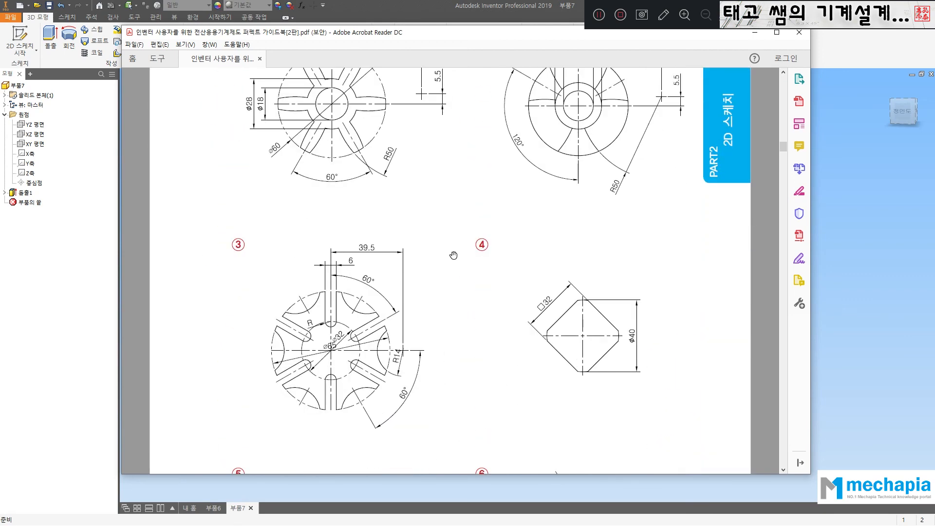
scroll(455, 303, "down", 12)
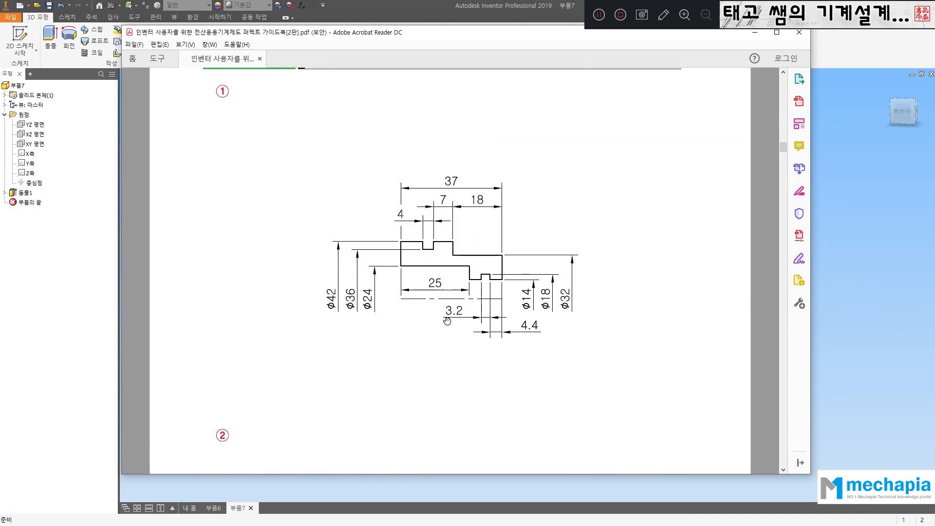
scroll(479, 339, "down", 2)
scroll(474, 337, "up", 2)
scroll(411, 282, "up", 1)
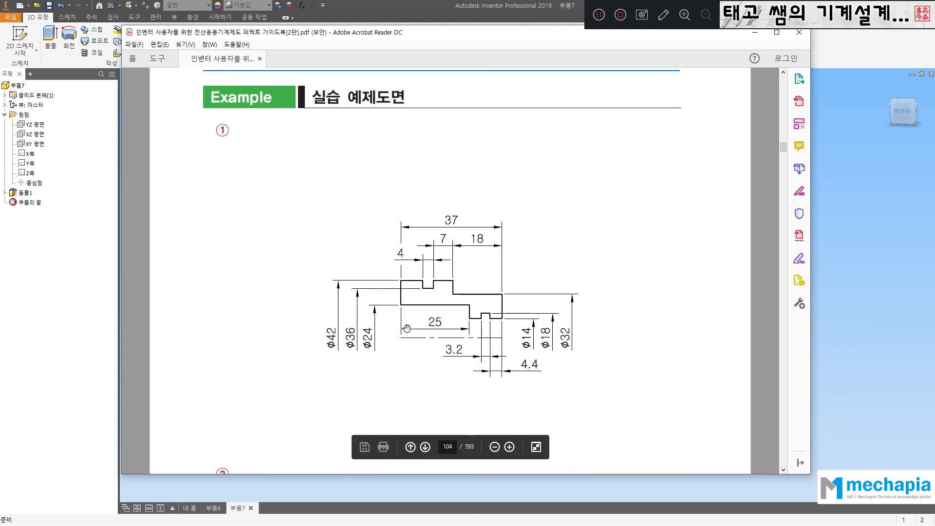
scroll(424, 295, "down", 15)
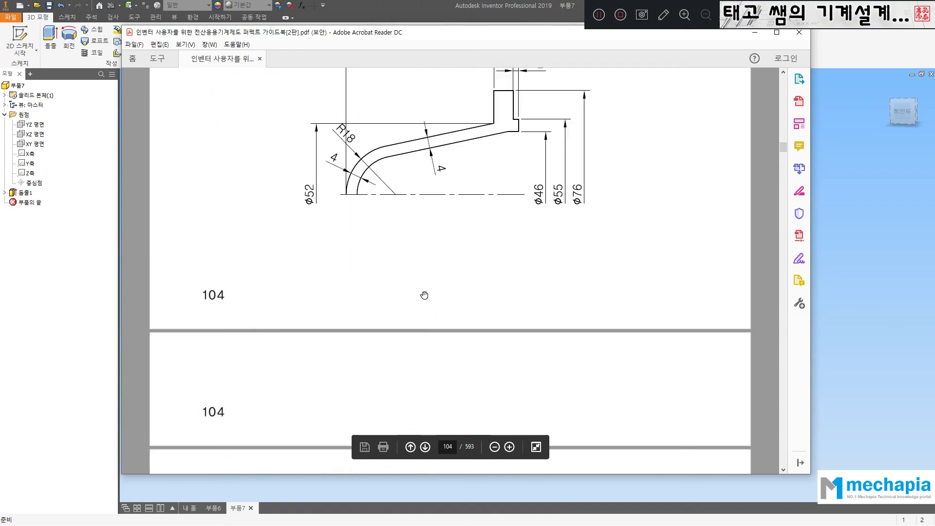